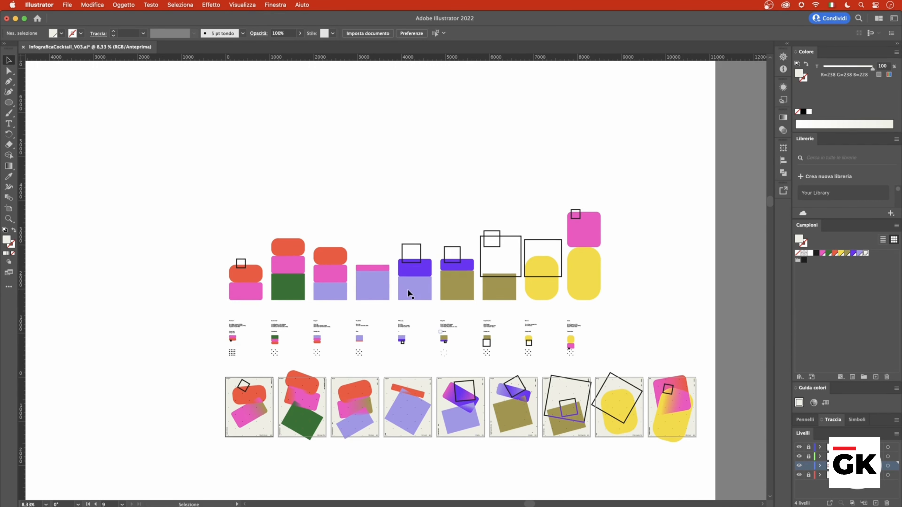
scroll(314, 327, up, 1)
drag(490, 318, 411, 310)
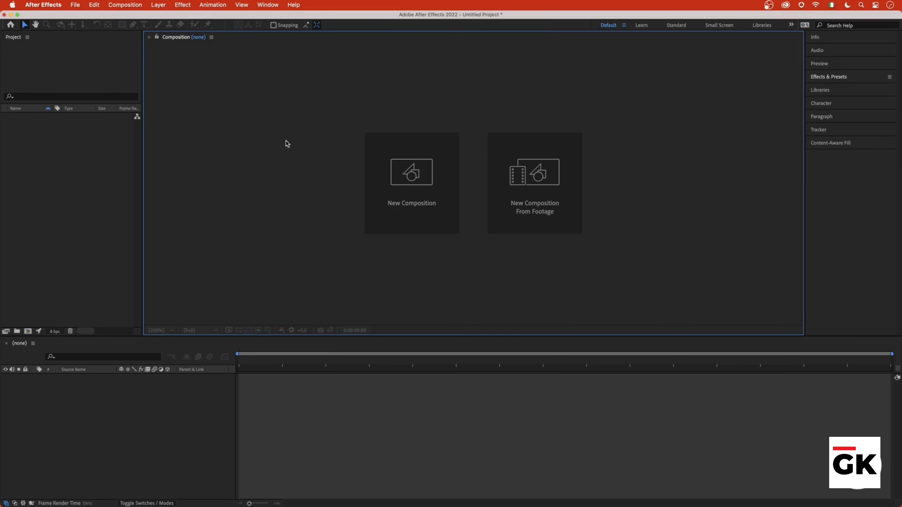
- Create a composition named _MAIN, 1080 px wide and 1350 px high, with the aspect ratio unlocked
click(125, 4)
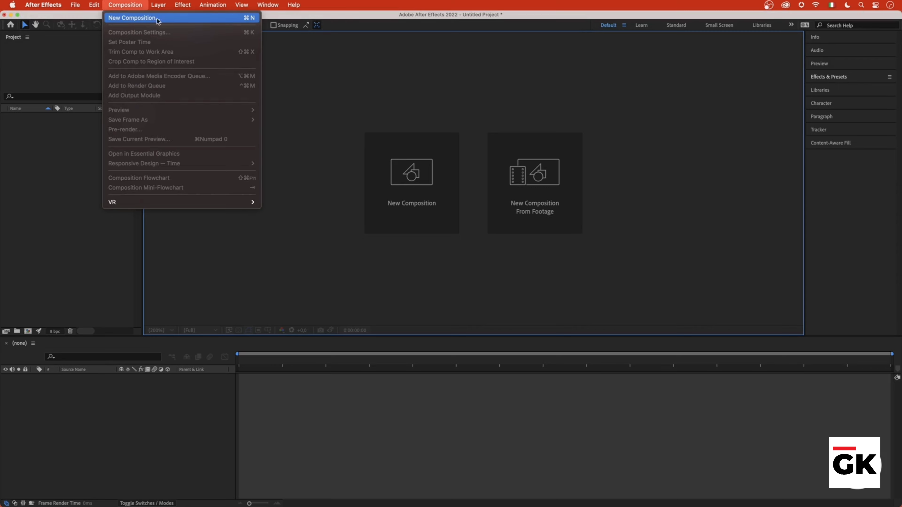
click(248, 18)
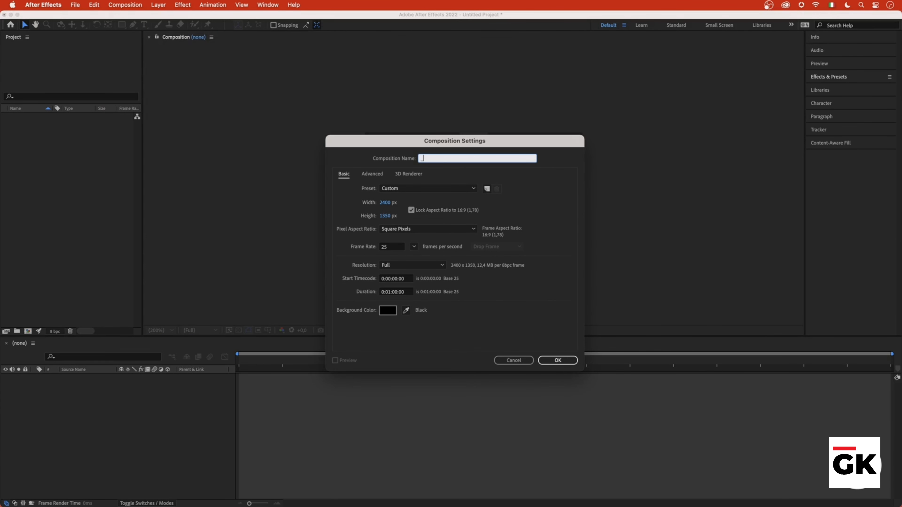
text(_MAIN)
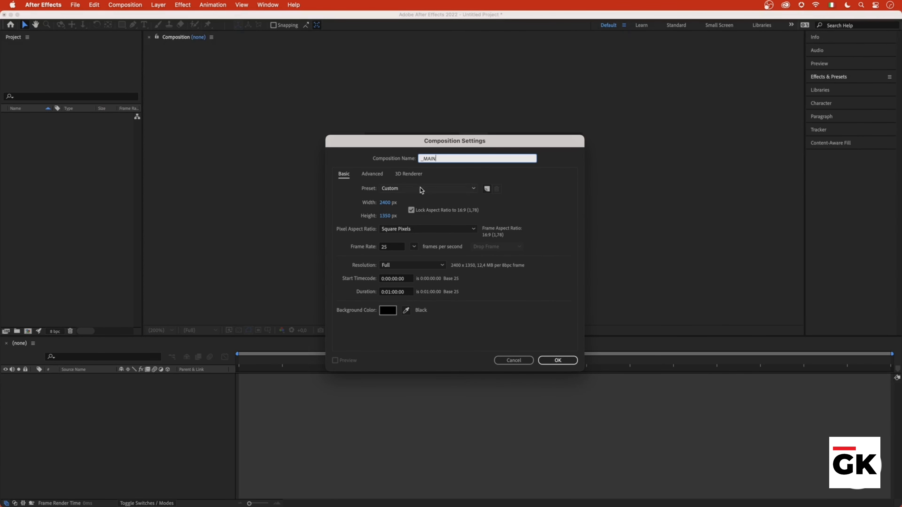
click(412, 210)
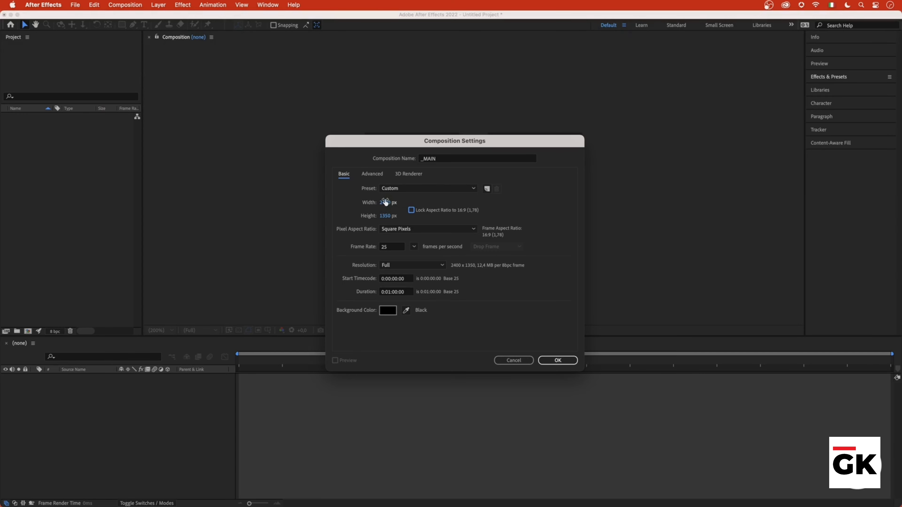
click(385, 201)
text(1080)
key(Tab)
text(1350)
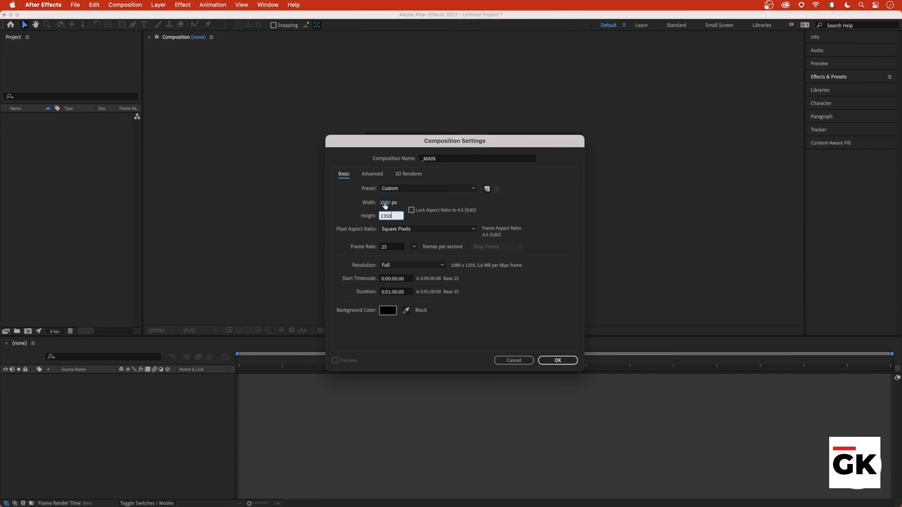
key(Tab)
click(563, 364)
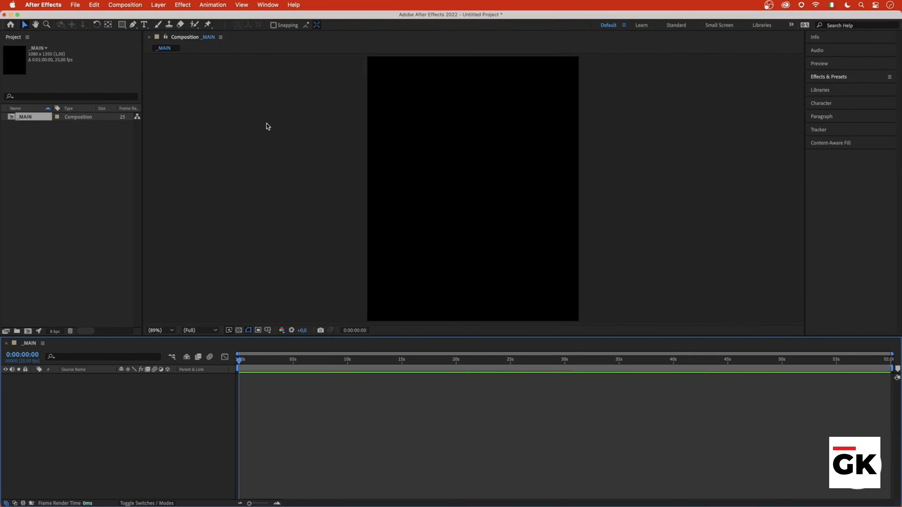
- Create a new folder named COMP at the top level of the project
click(31, 163)
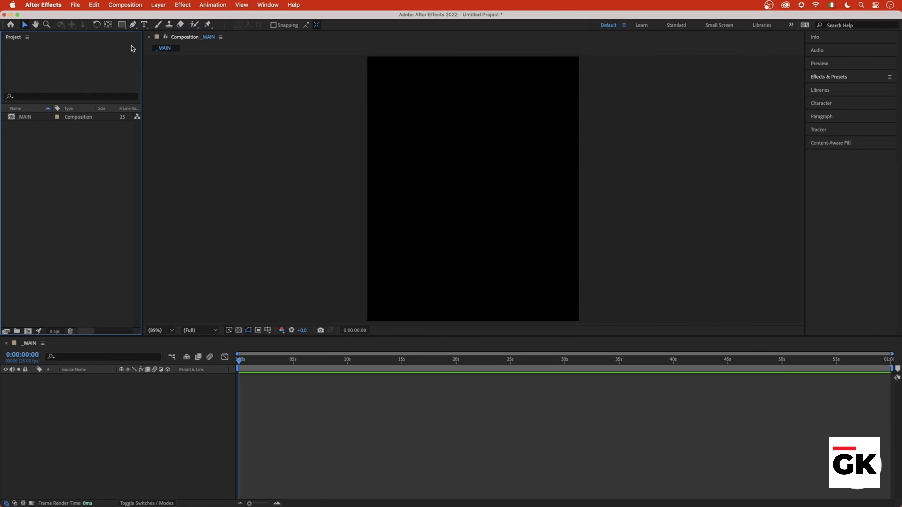
click(17, 331)
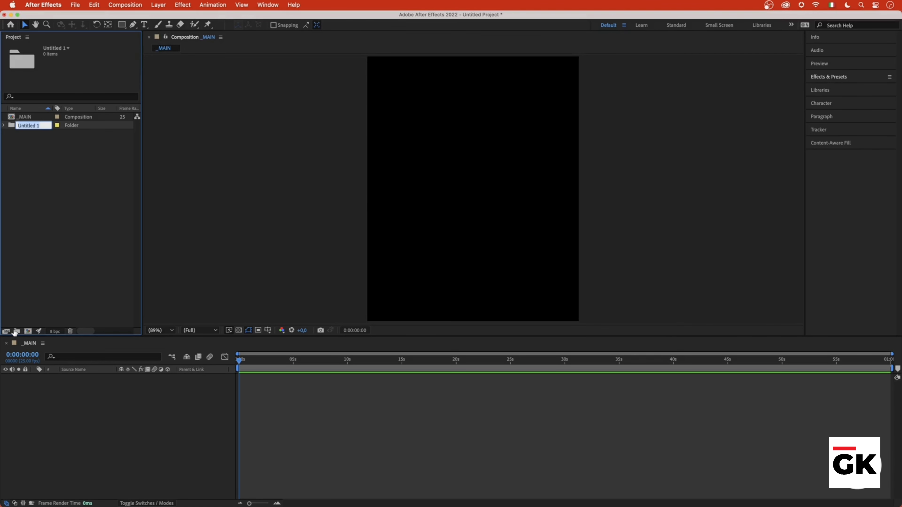
text(COMP)
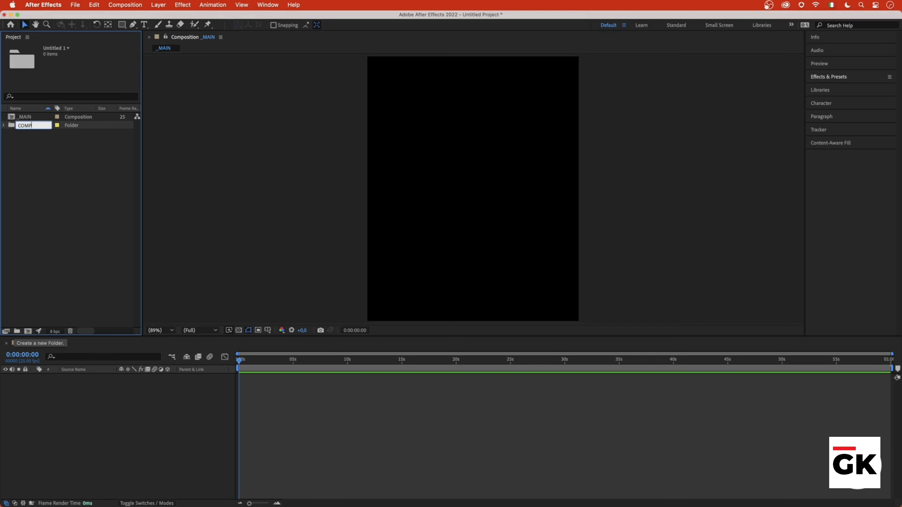
key(Return)
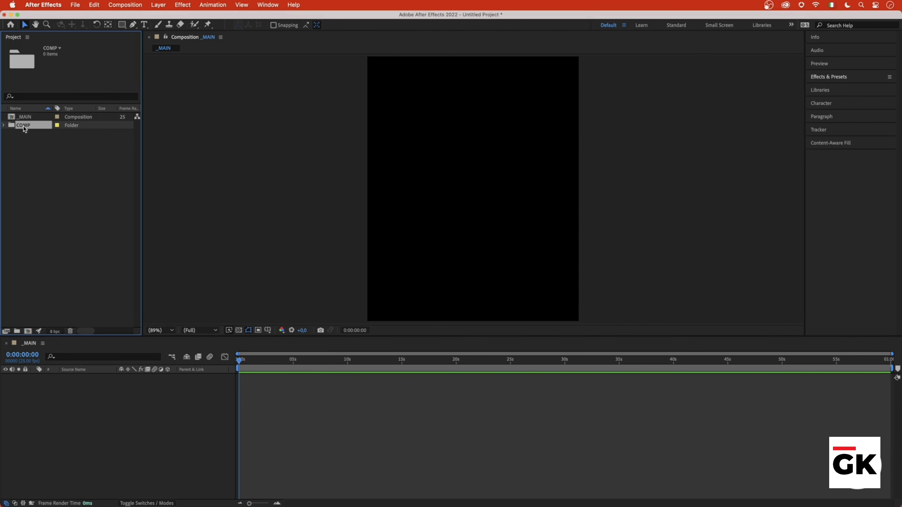
click(81, 250)
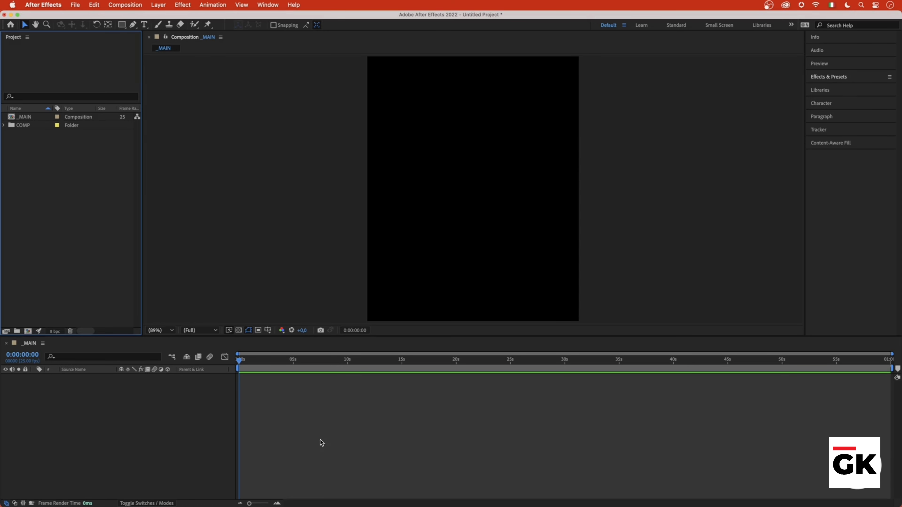
click(320, 441)
key(space)
drag(551, 214, 490, 221)
click(172, 330)
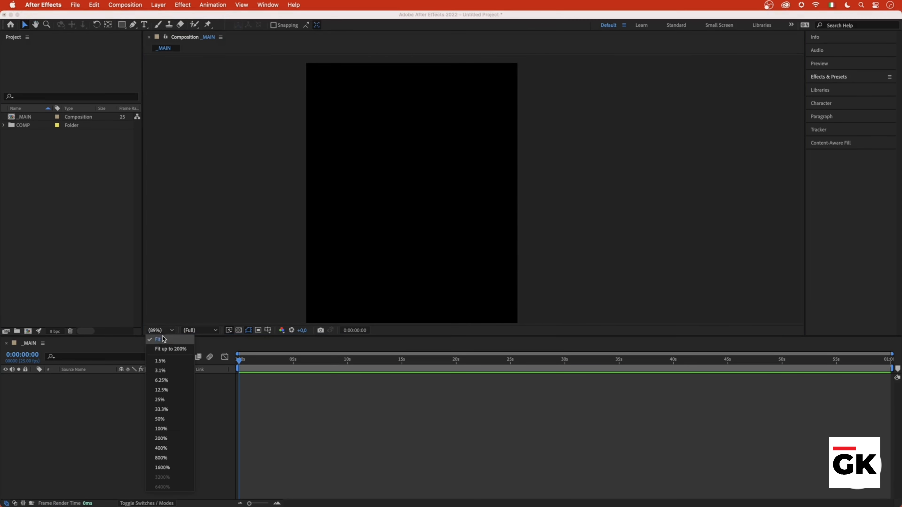
click(160, 340)
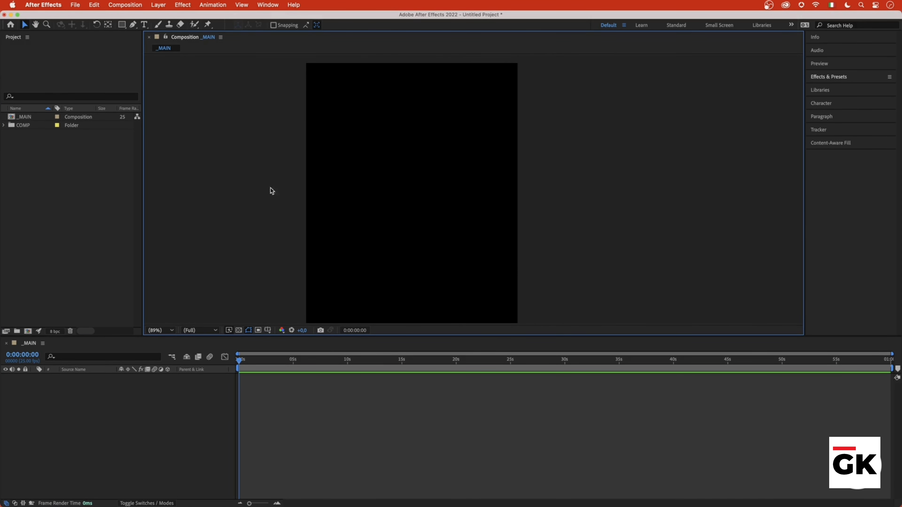
- Add a comp-sized solid layer in colour EEEEE4 to the _MAIN composition
click(160, 5)
mouse_move(158, 18)
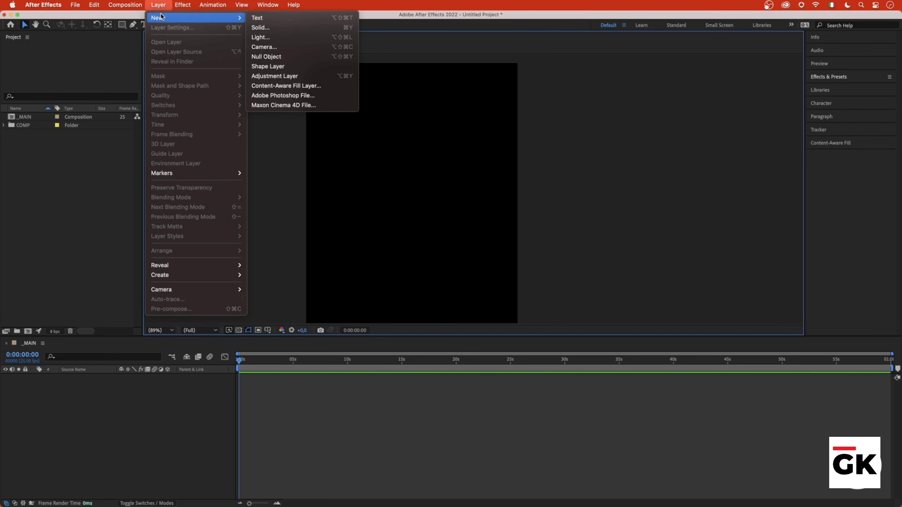
click(291, 31)
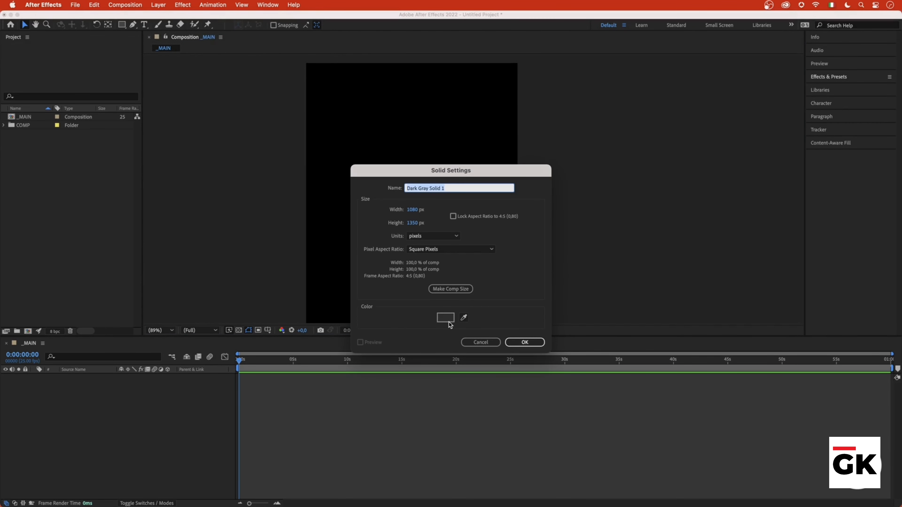
click(448, 317)
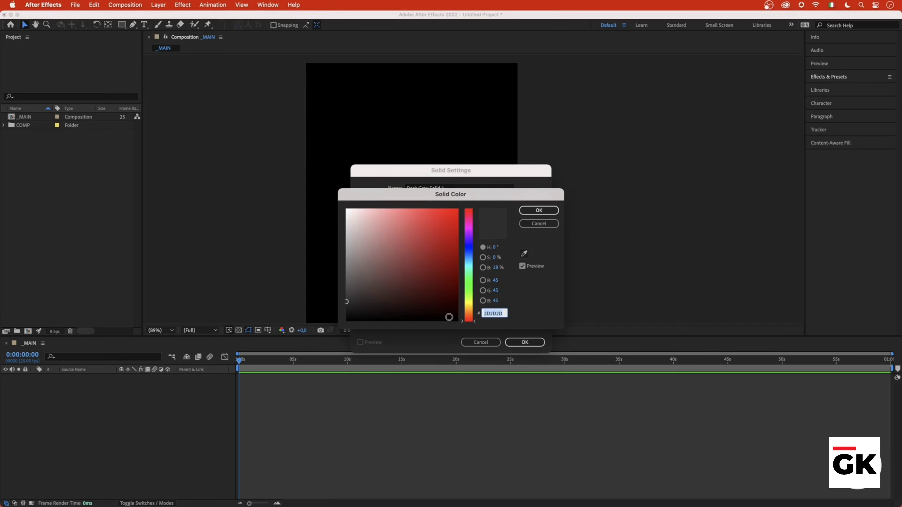
text(EEEEE4)
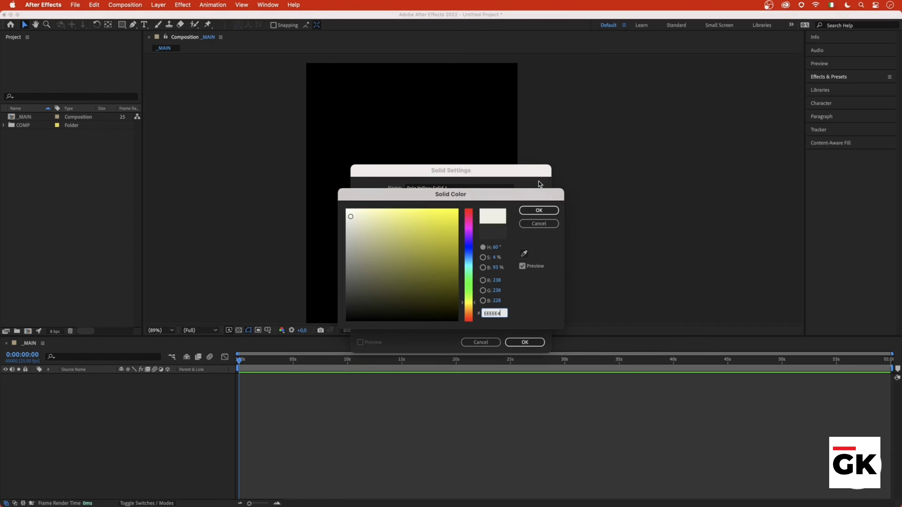
click(538, 210)
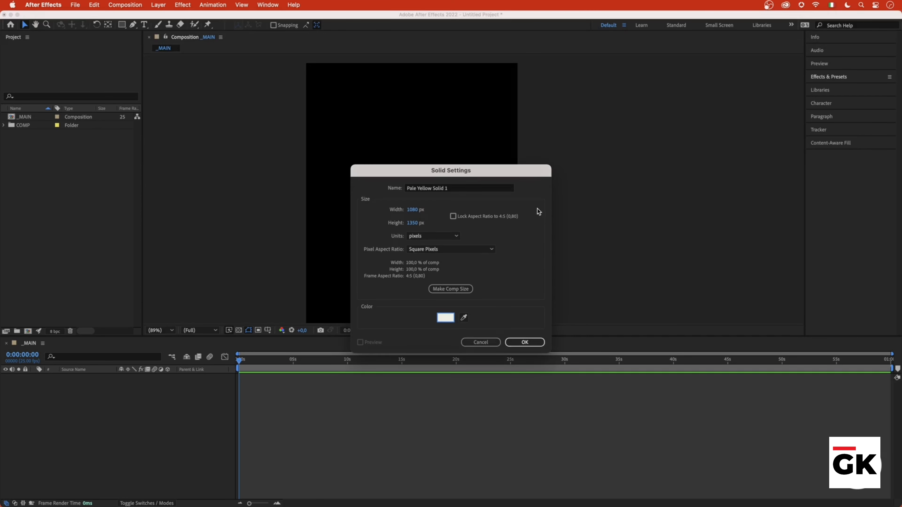
click(524, 342)
- Rename the solid layer to BG and lock it
click(110, 380)
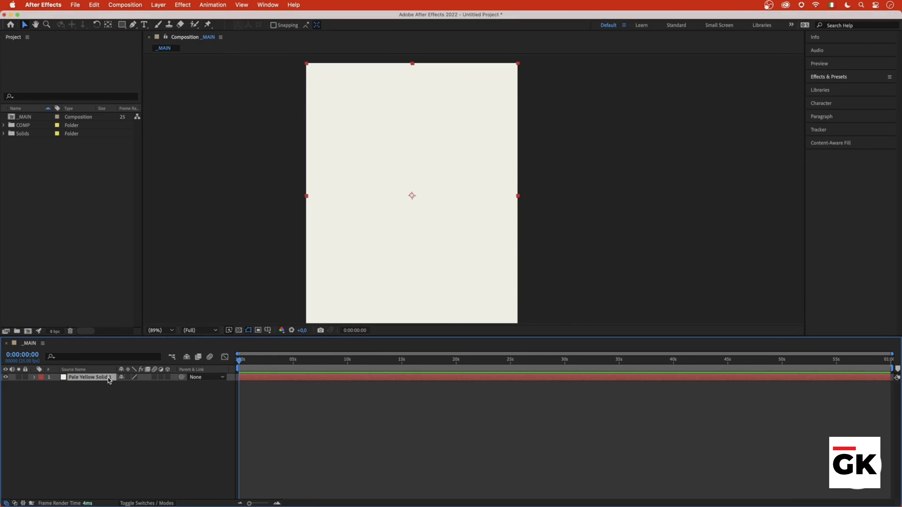
key(Return)
text(BG)
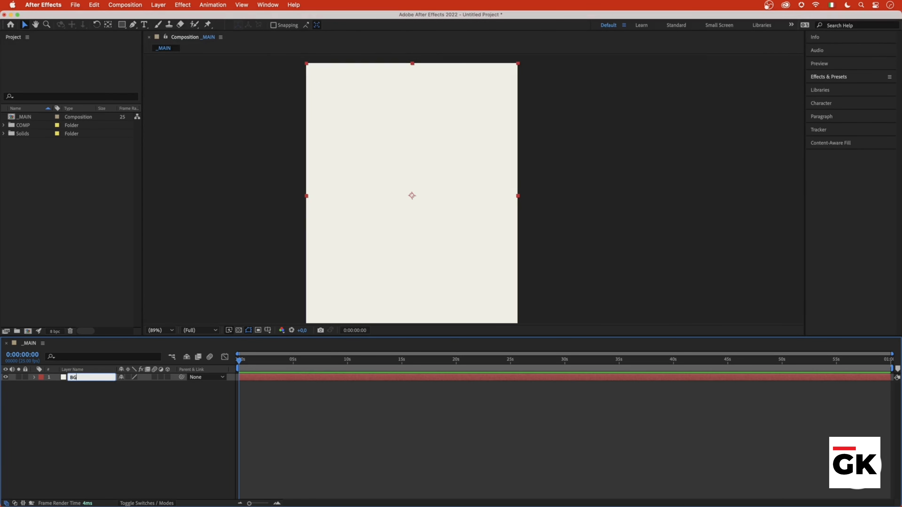
key(Return)
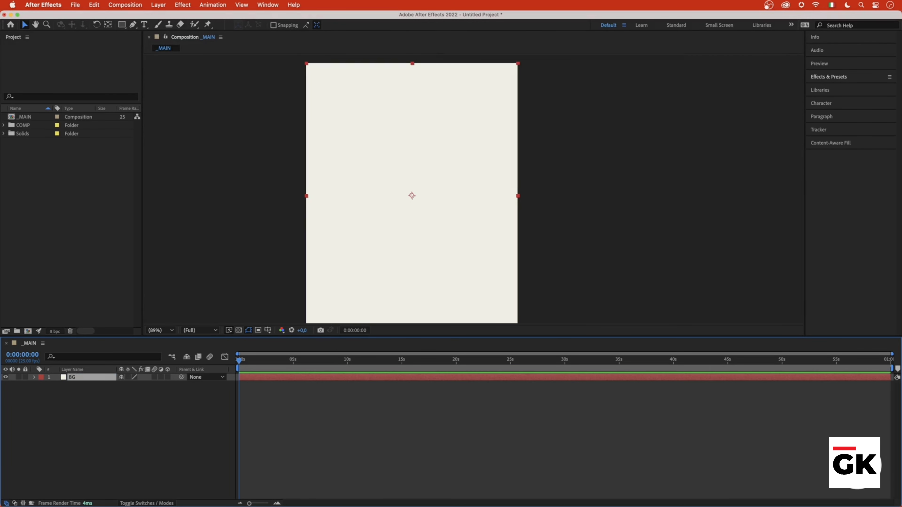
click(25, 377)
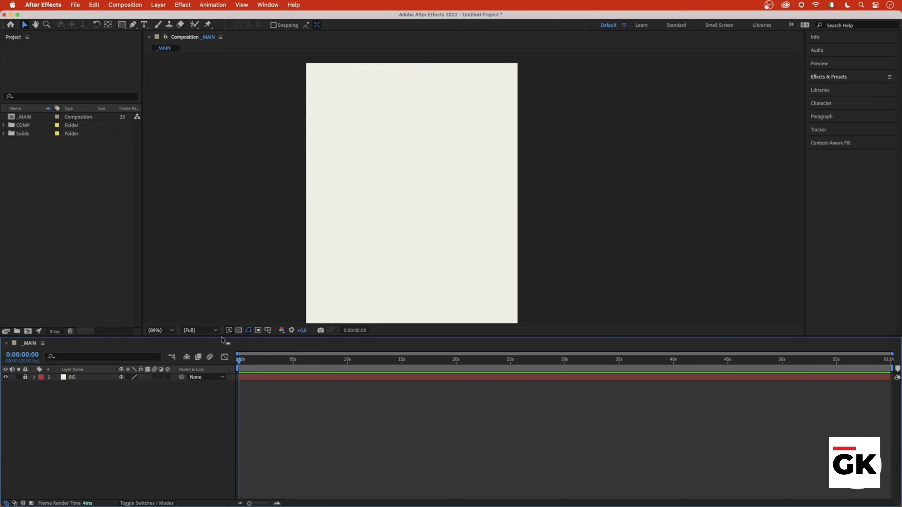
- Enlarge the composition viewing area and create a 1080 × 1350 px composition named 01_Cocktail
drag(225, 338, 224, 398)
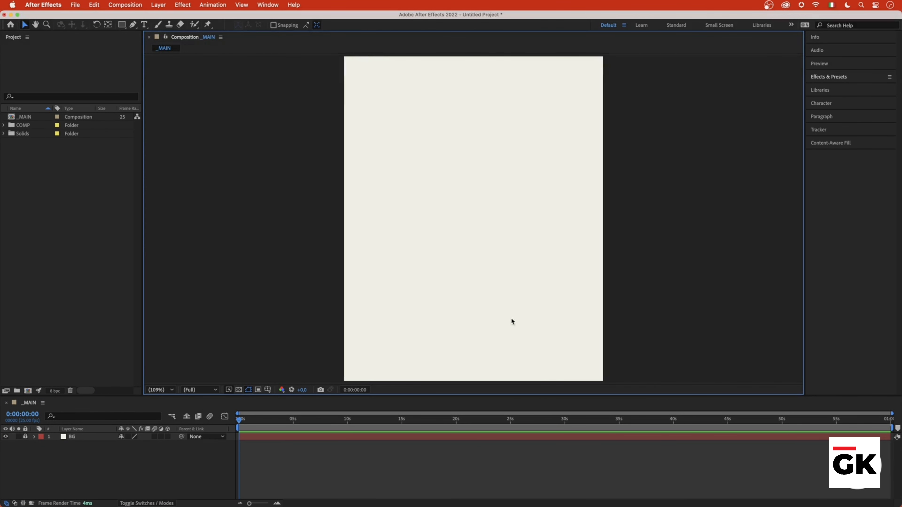
click(288, 465)
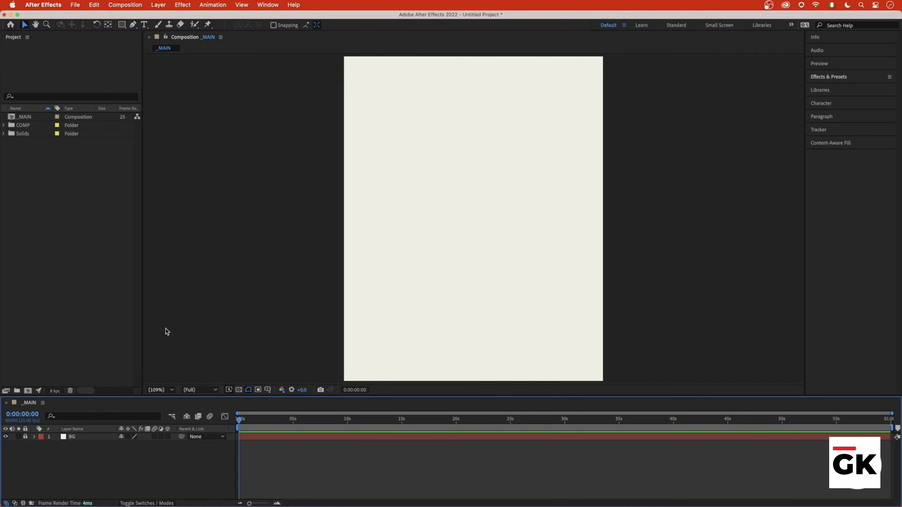
click(56, 241)
key(super+n)
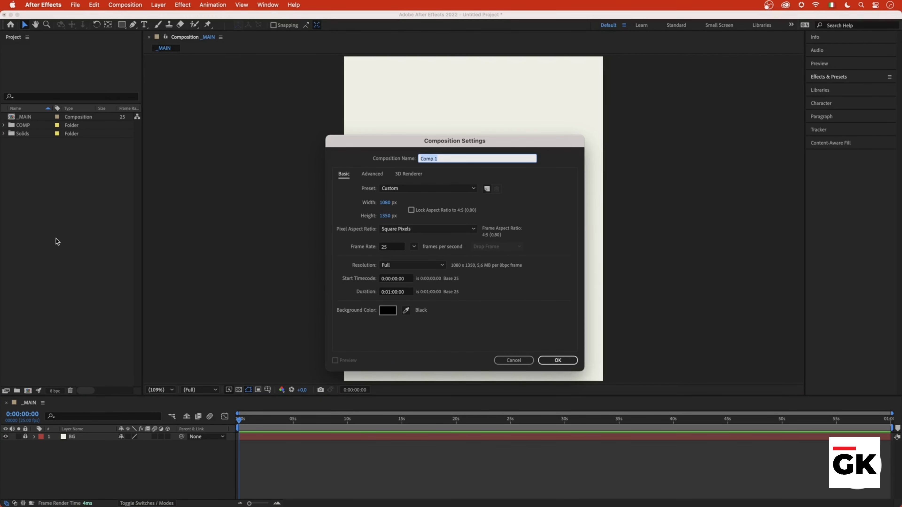
text(01_Cocktail)
click(558, 360)
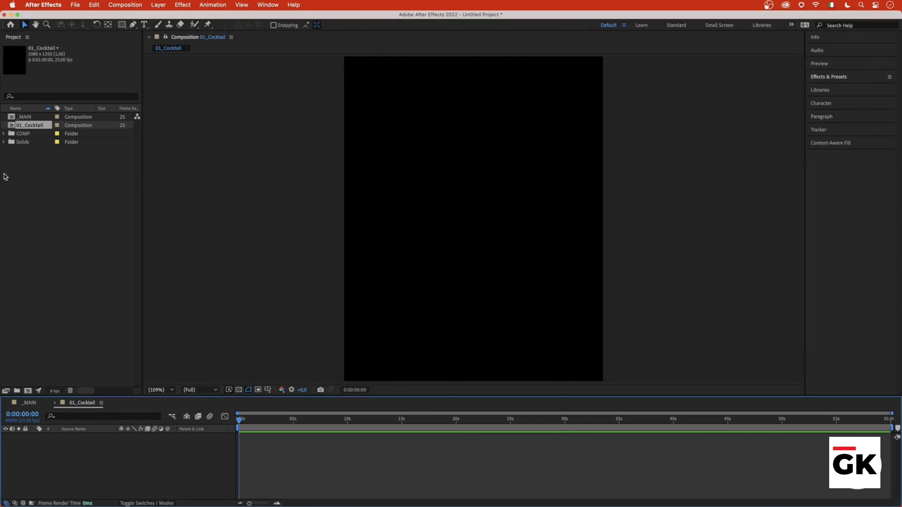
- Create another 1080 × 1350 px composition named 02_TXT with the same settings
key(super+n)
text(02)
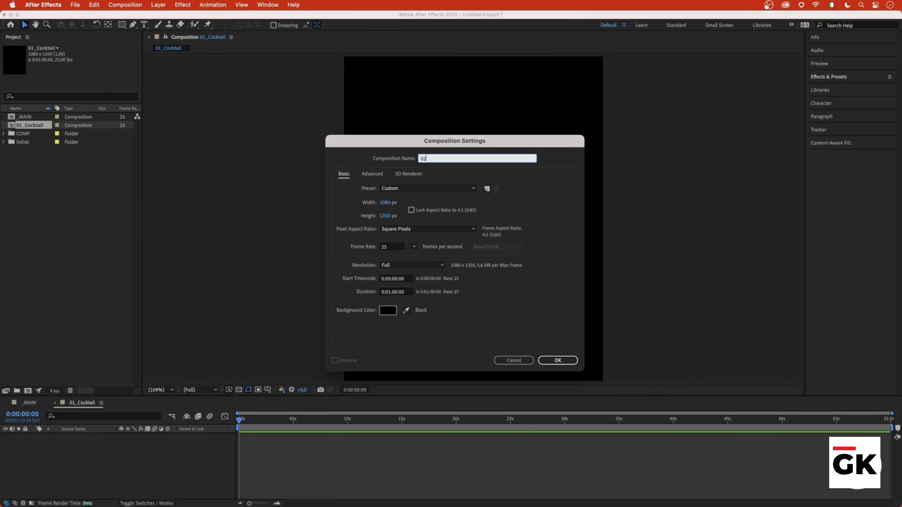
text(_TXT)
click(558, 359)
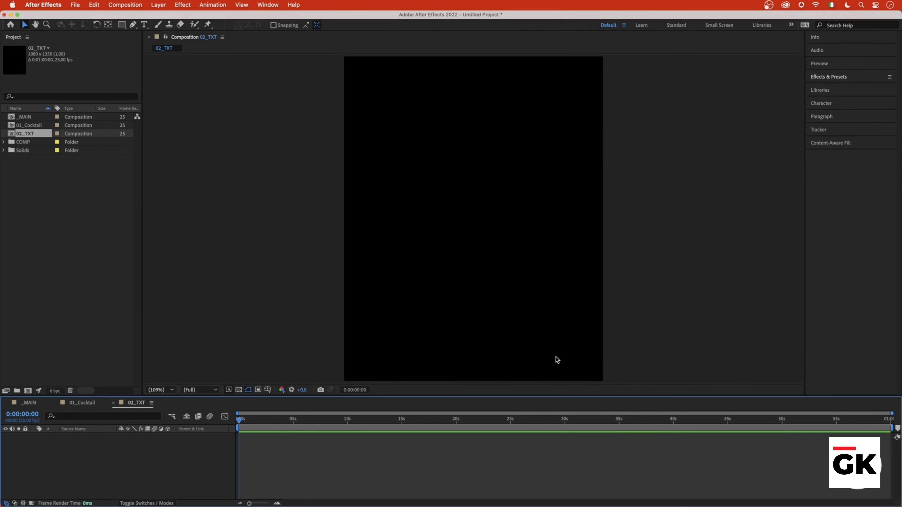
- Create a third 1080 × 1350 px composition named 03_OTHER alongside the cocktail and text ones
click(90, 229)
key(super+n)
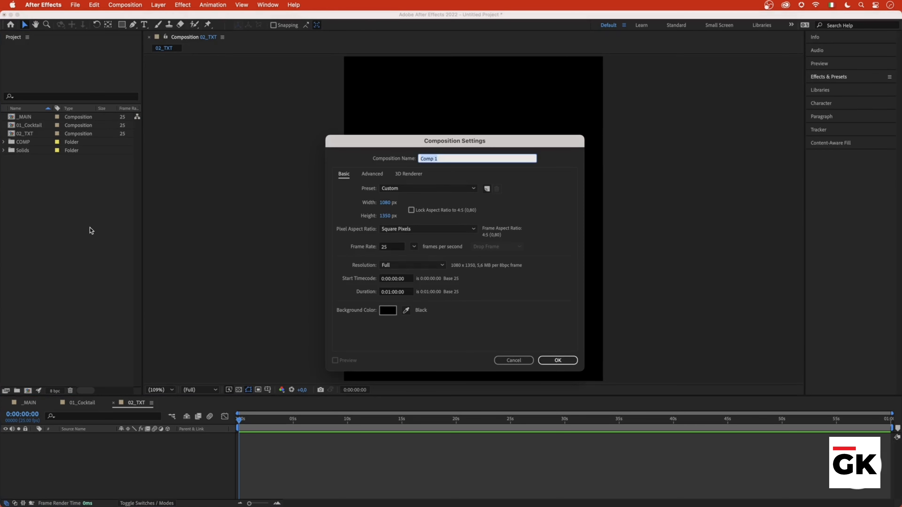
text(03_OTHER)
click(558, 361)
- Switch the BG layer's visibility off and back on in the _MAIN composition and lock the layer again
double_click(31, 126)
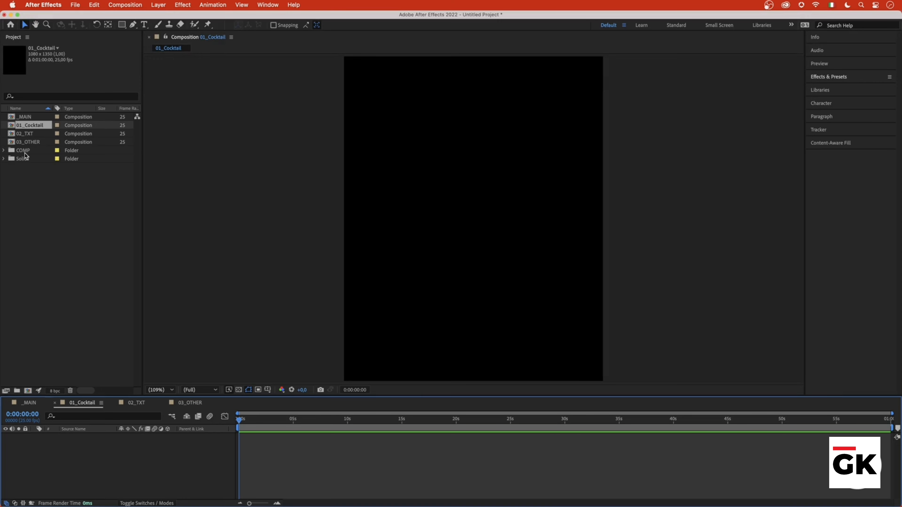
click(28, 404)
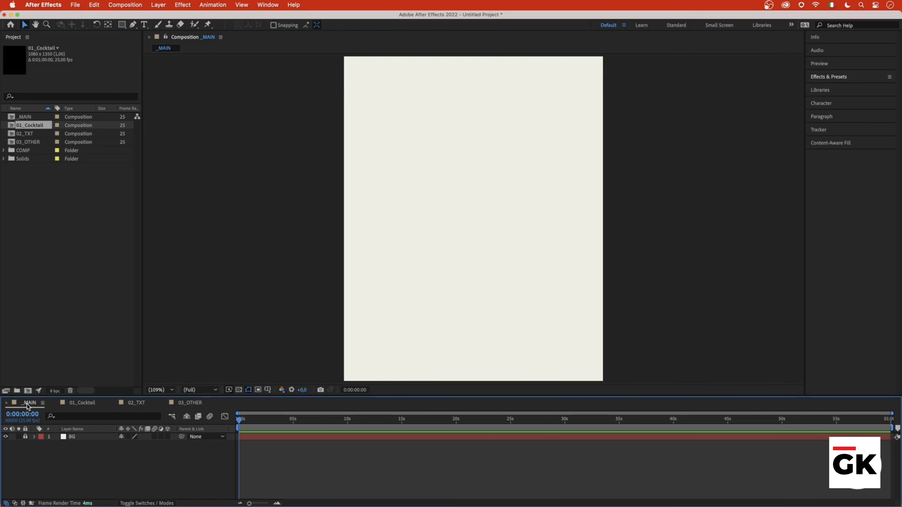
click(5, 438)
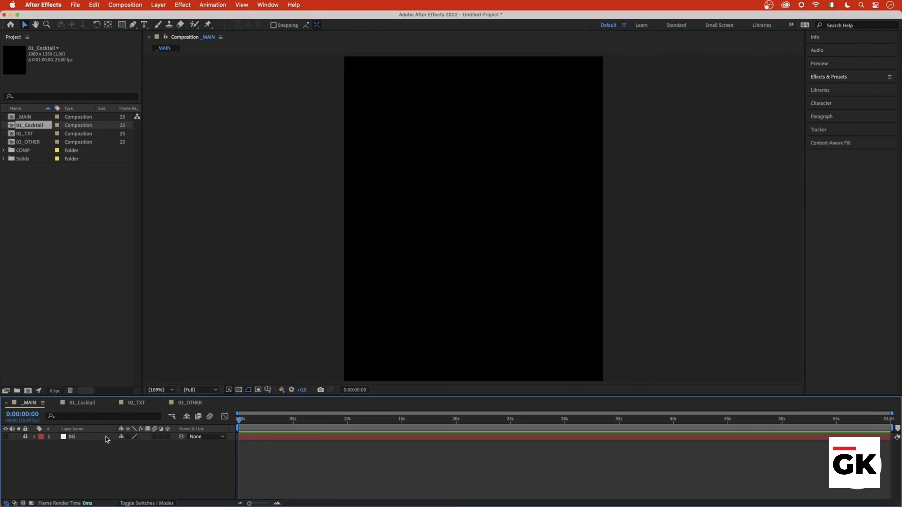
click(6, 438)
click(84, 438)
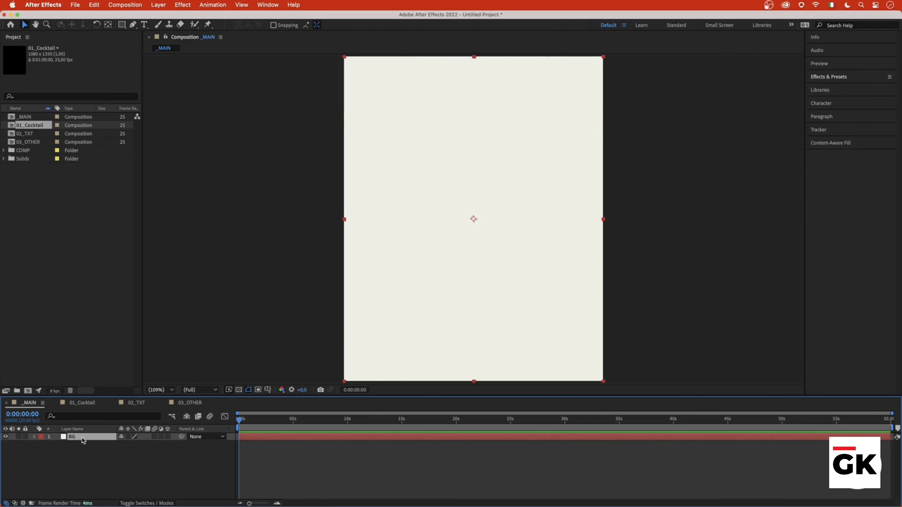
click(25, 437)
- Open the 01_Cocktail composition for editing
double_click(32, 126)
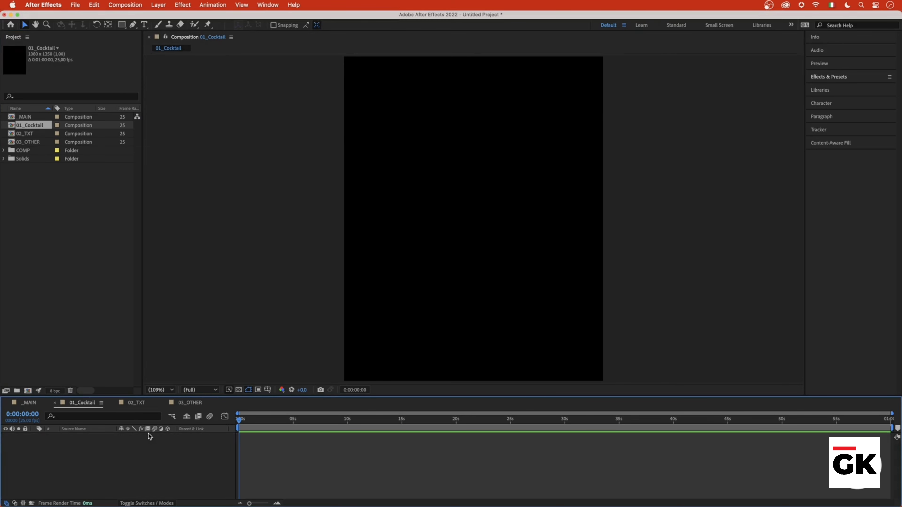
- Paste the pale yellow background solid into the 01_Cocktail composition and lock its layer
key(super+v)
click(25, 437)
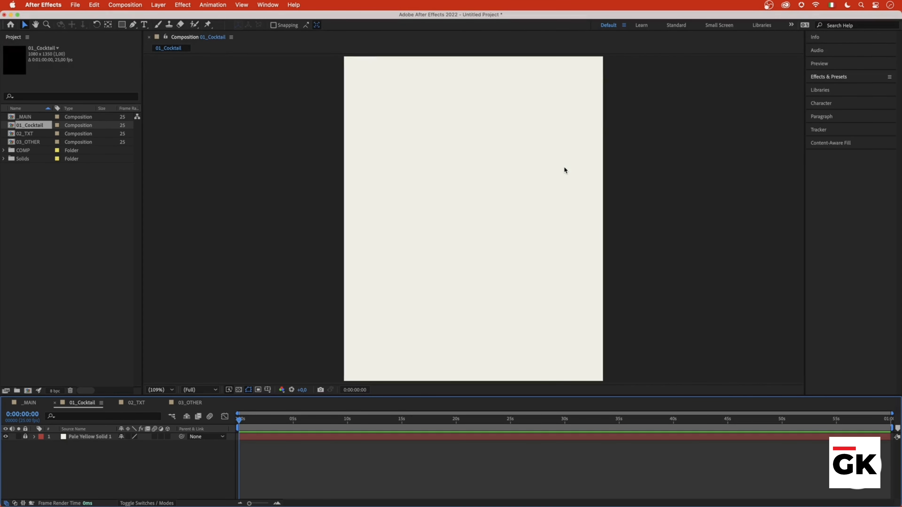
- Draw a red square of about 407 × 407 px in the upper-left part of the canvas and select its layer
click(122, 25)
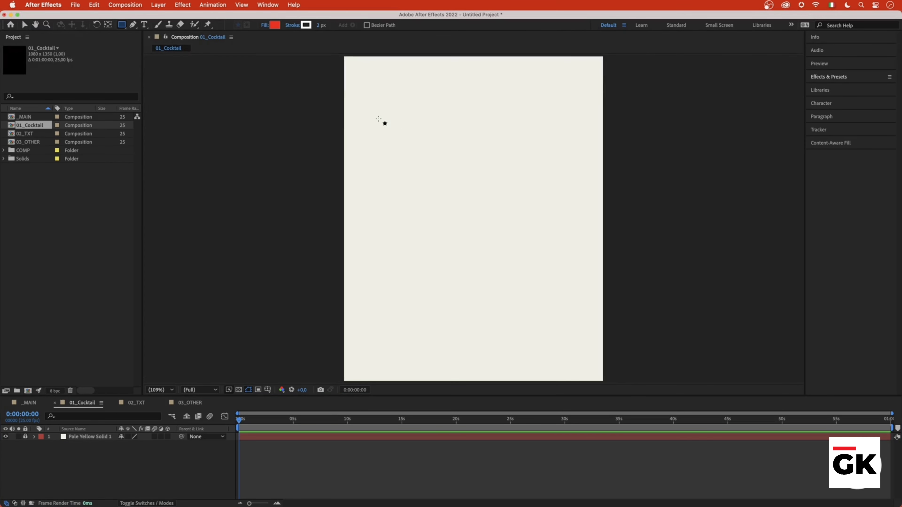
mouse_move(379, 119)
mouse_down()
mouse_move(473, 202)
mouse_move(501, 173)
mouse_move(502, 124)
mouse_move(536, 181)
mouse_move(536, 276)
mouse_move(463, 204)
mouse_move(528, 268)
mouse_move(477, 217)
mouse_up()
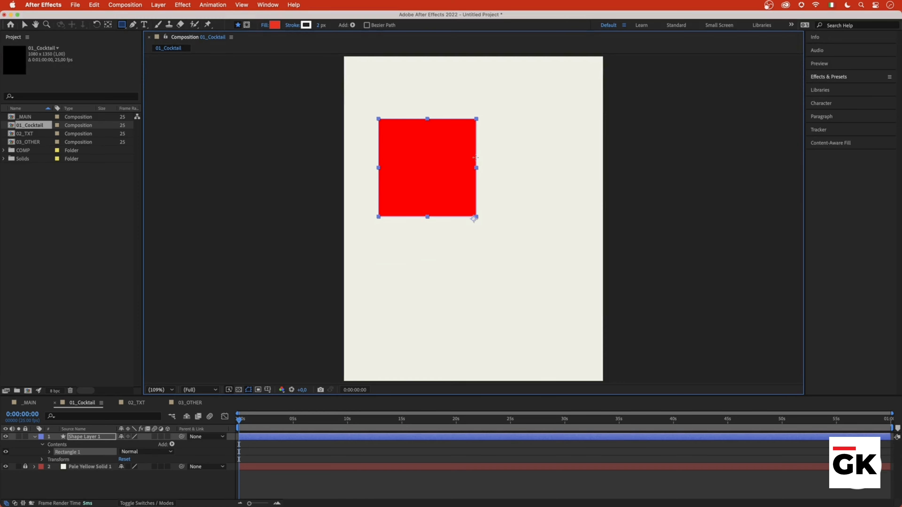
click(310, 450)
click(311, 439)
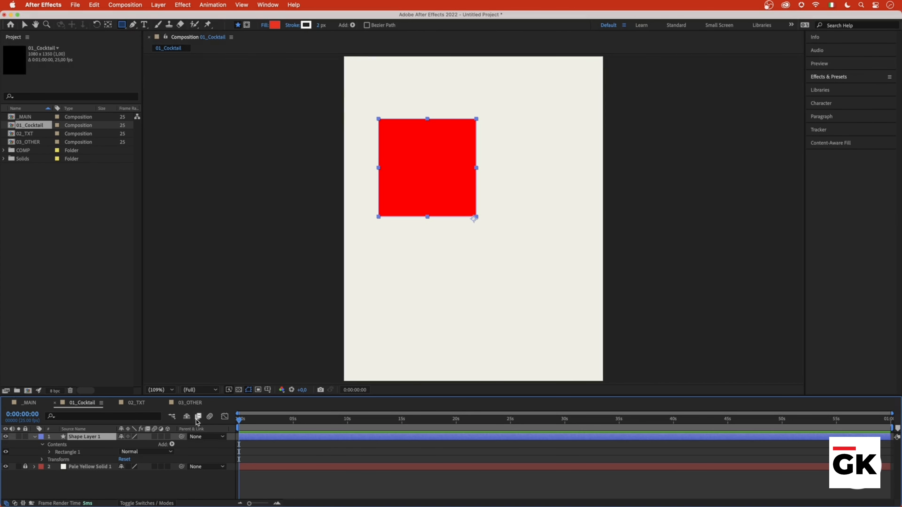
- Move the red square's anchor point to its centre with the Pan Behind tool and collapse the layer's properties
click(108, 25)
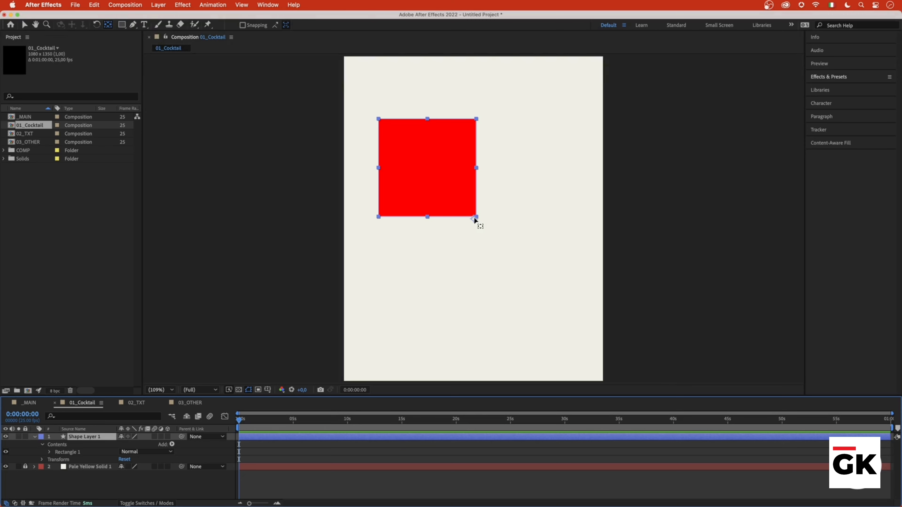
mouse_move(476, 220)
mouse_down()
mouse_move(482, 243)
mouse_move(507, 224)
mouse_move(477, 218)
mouse_move(478, 123)
mouse_move(426, 121)
mouse_move(362, 167)
mouse_move(381, 171)
mouse_move(379, 216)
mouse_move(433, 169)
mouse_up()
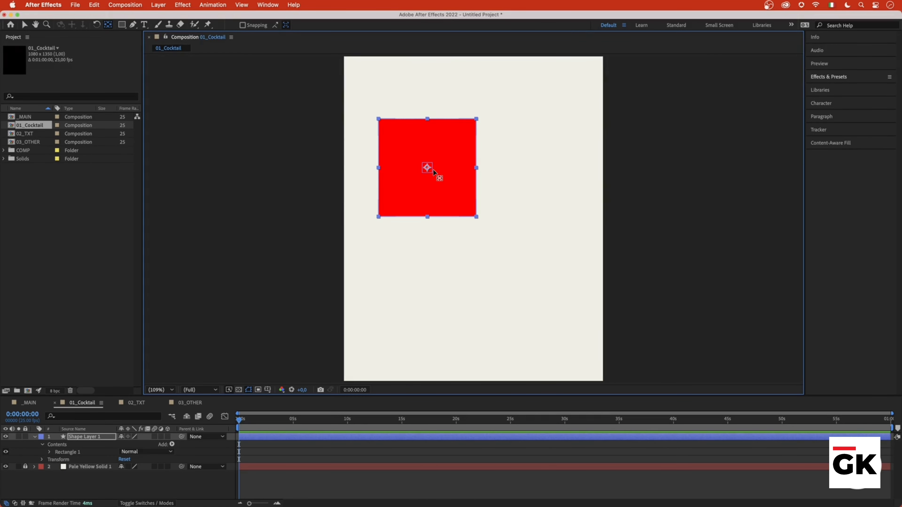
click(43, 445)
click(35, 437)
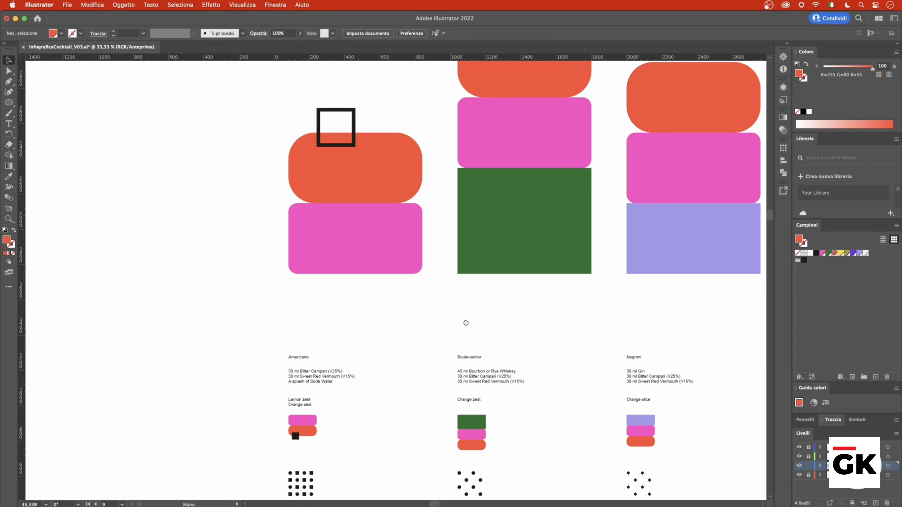
- Switch to Illustrator and examine the cocktail posters and the straight shape stacks of InfograficaCocktail_V03.ai
drag(465, 324, 474, 95)
key(super+minus)
drag(511, 392, 510, 330)
key(super+plus)
key(super+plus)
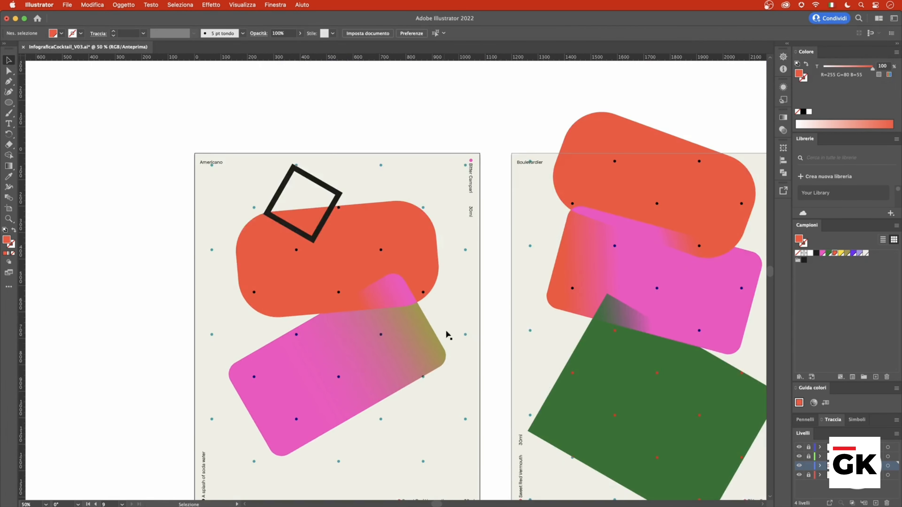
drag(445, 330, 478, 258)
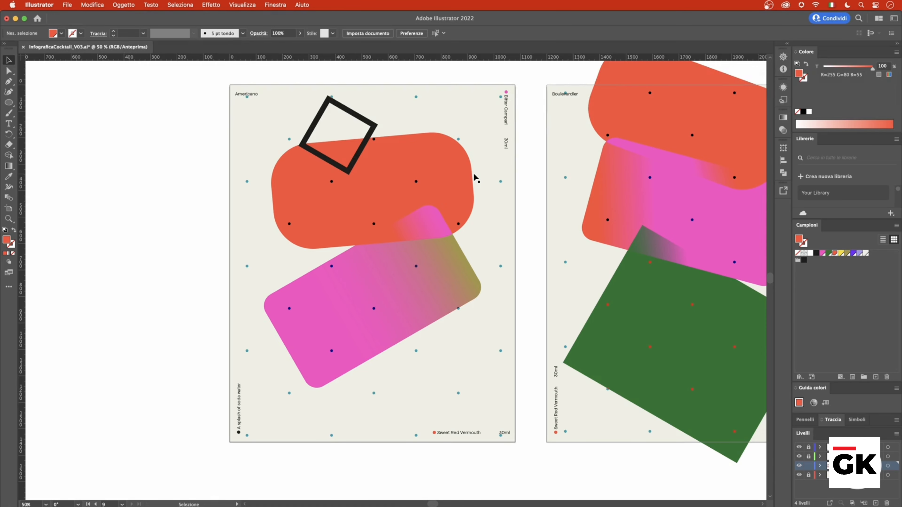
key(super+minus)
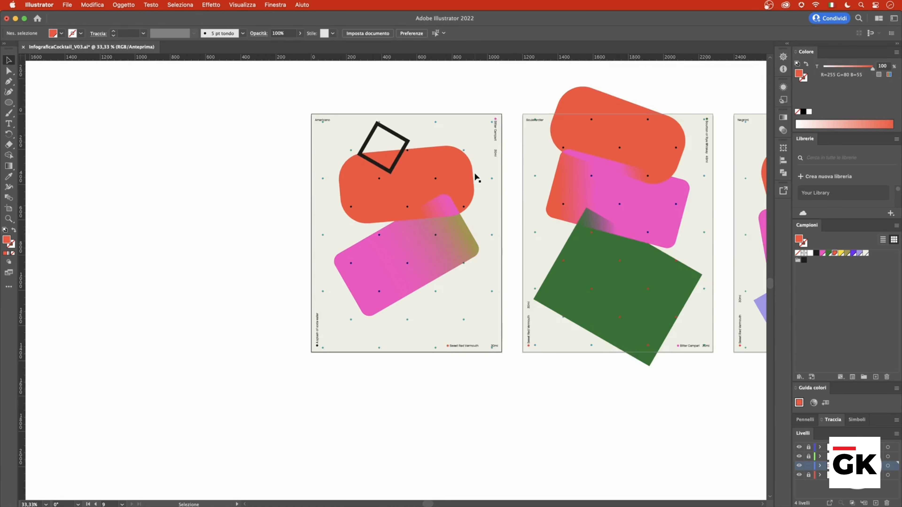
drag(482, 159, 469, 394)
drag(442, 278, 439, 396)
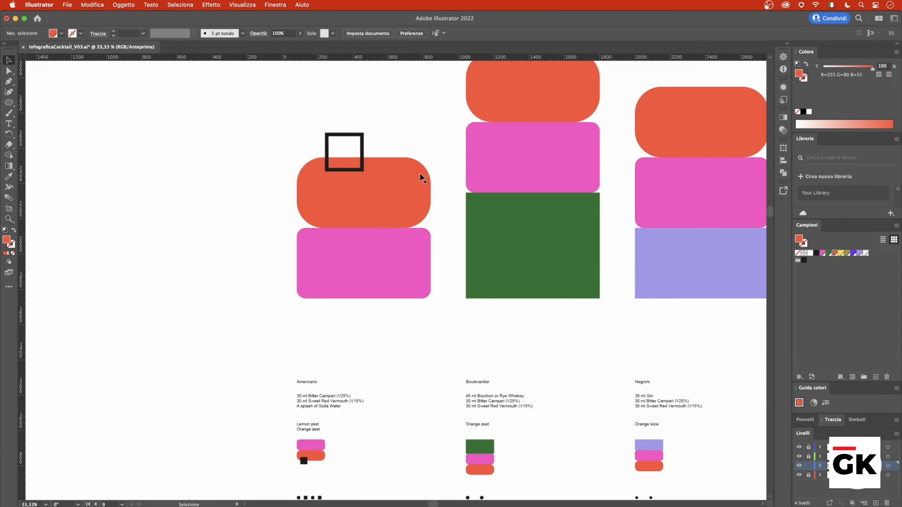
- Inspect the width, height and corner radius of the orange and pink rounded rectangles in the shape stacks
click(419, 178)
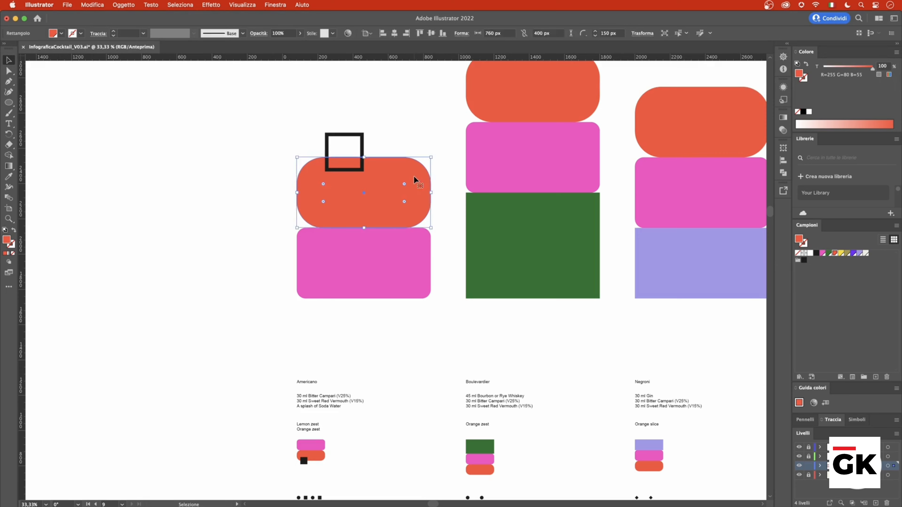
click(524, 75)
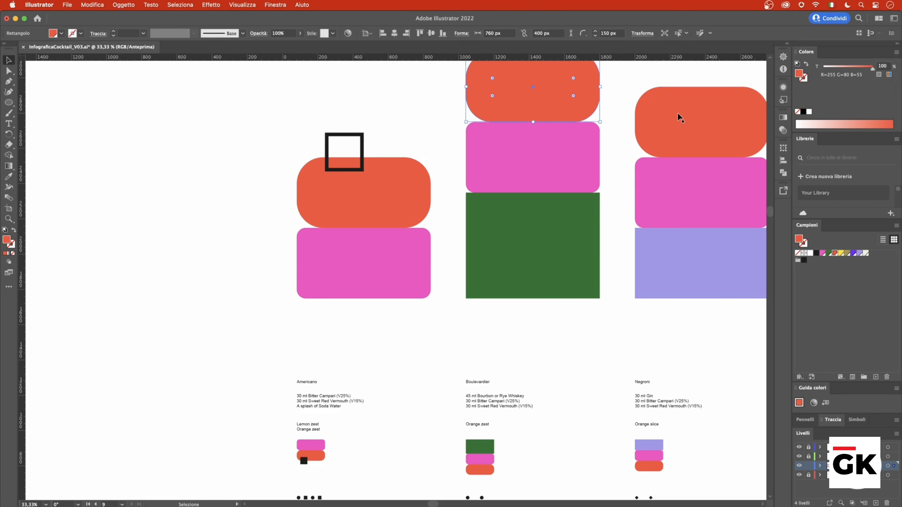
click(680, 118)
click(379, 204)
scroll(397, 235, up, 1)
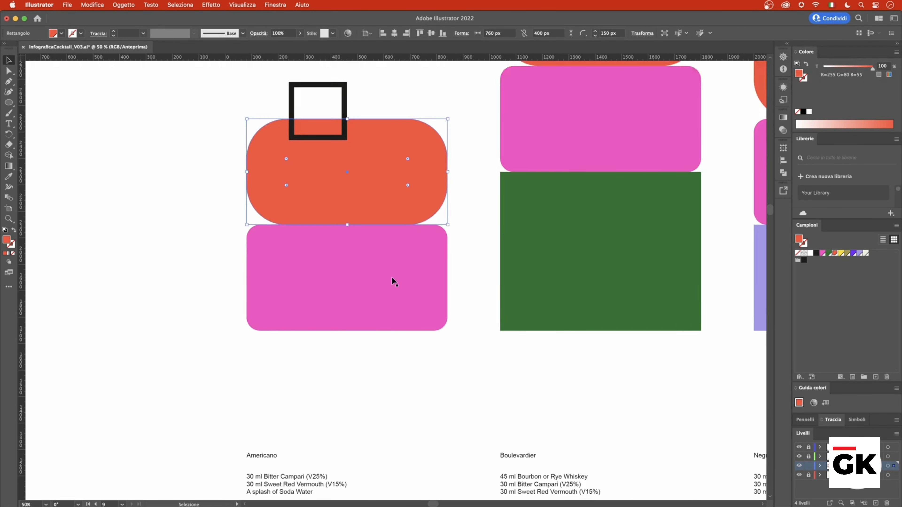
scroll(426, 313, left, 1)
click(462, 349)
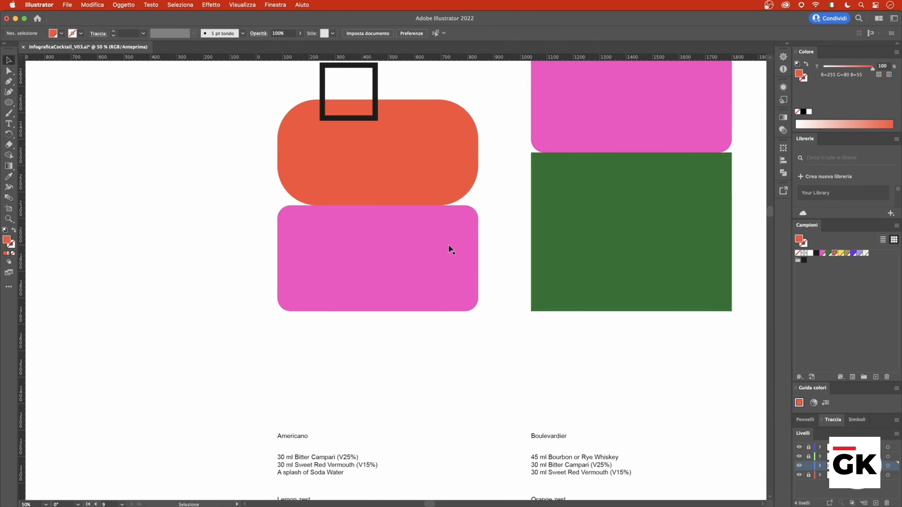
click(436, 266)
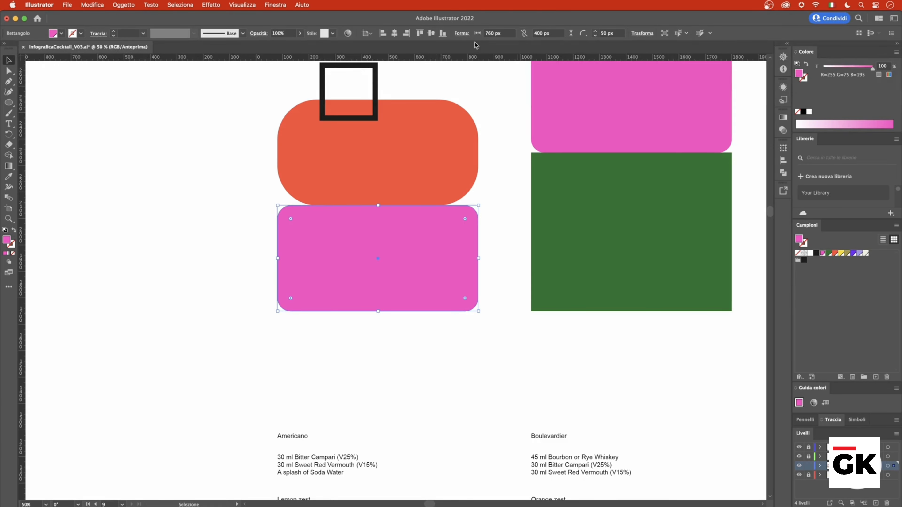
click(553, 33)
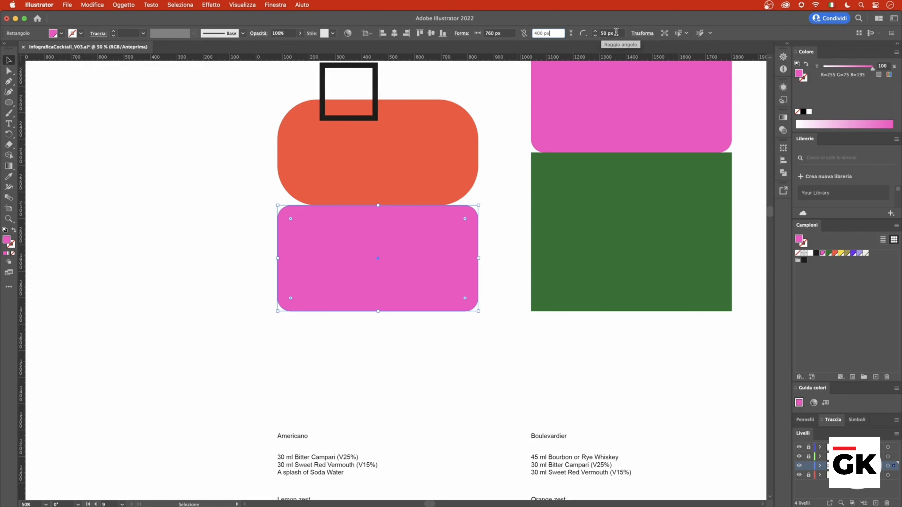
click(616, 32)
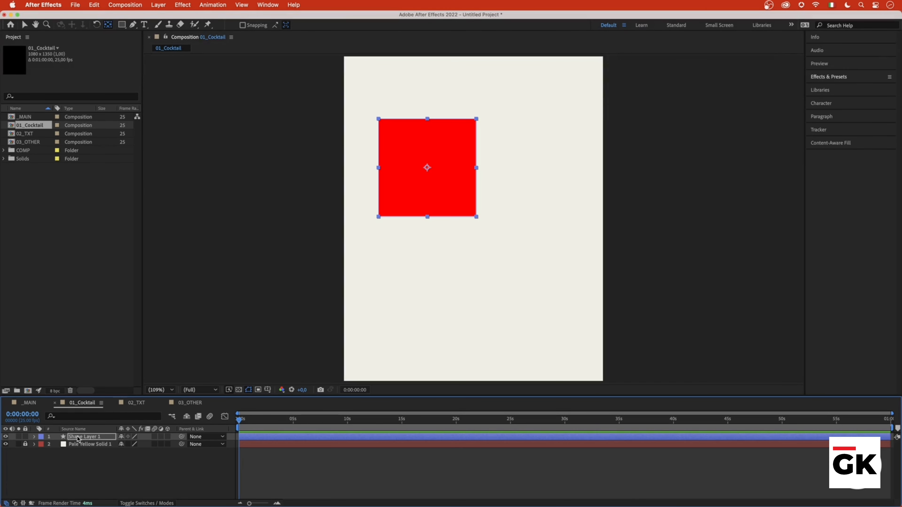
- Switch to After Effects, expand the red square's rectangle path properties and enable keyframing for Size
key(Return)
click(35, 438)
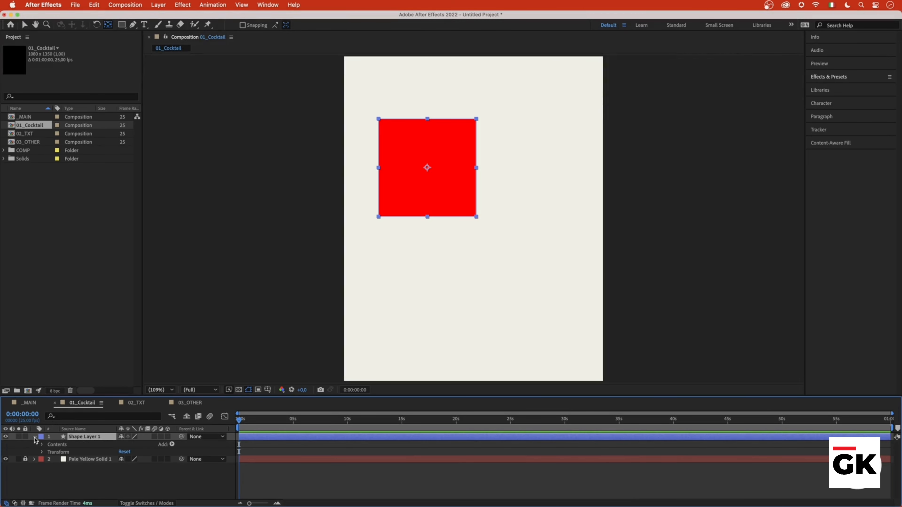
click(42, 445)
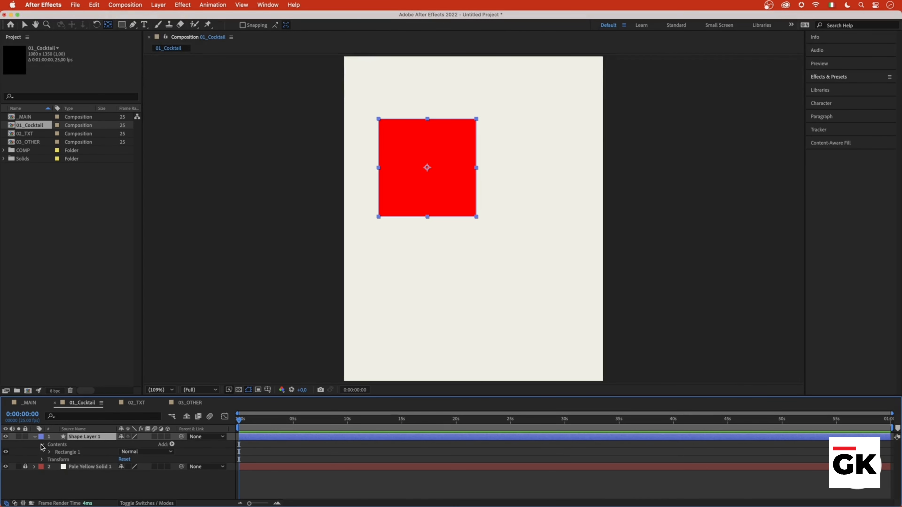
click(50, 452)
click(56, 459)
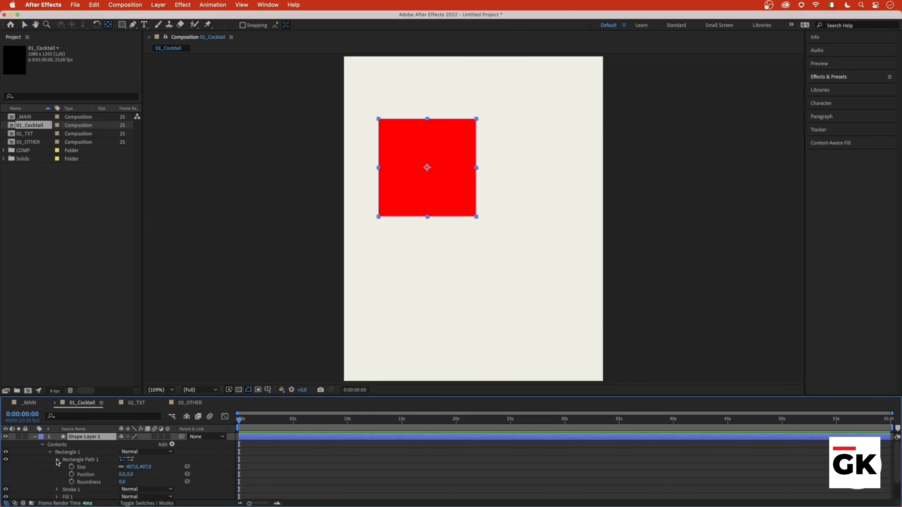
click(72, 469)
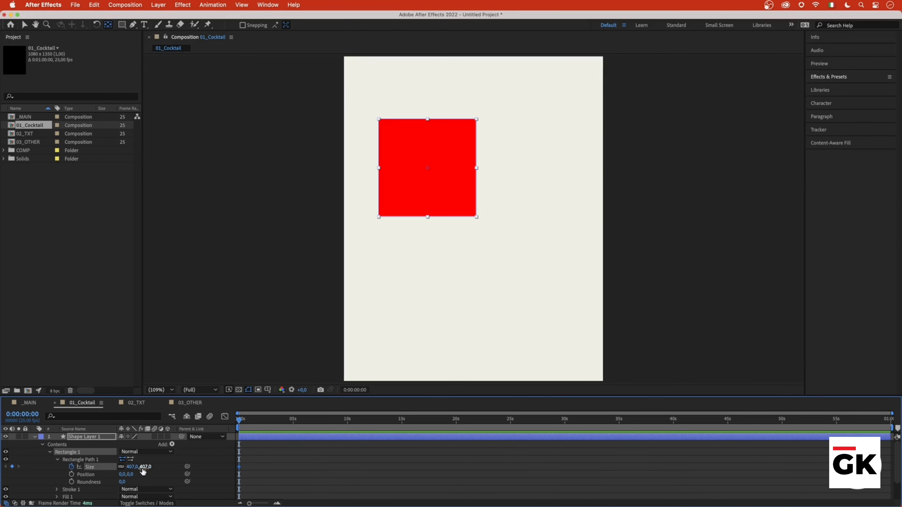
- Try different sizes on the red square with linked proportions, ending with 200 × 200 px
drag(131, 466, 265, 463)
drag(190, 467, 167, 466)
click(130, 467)
text(200)
key(Return)
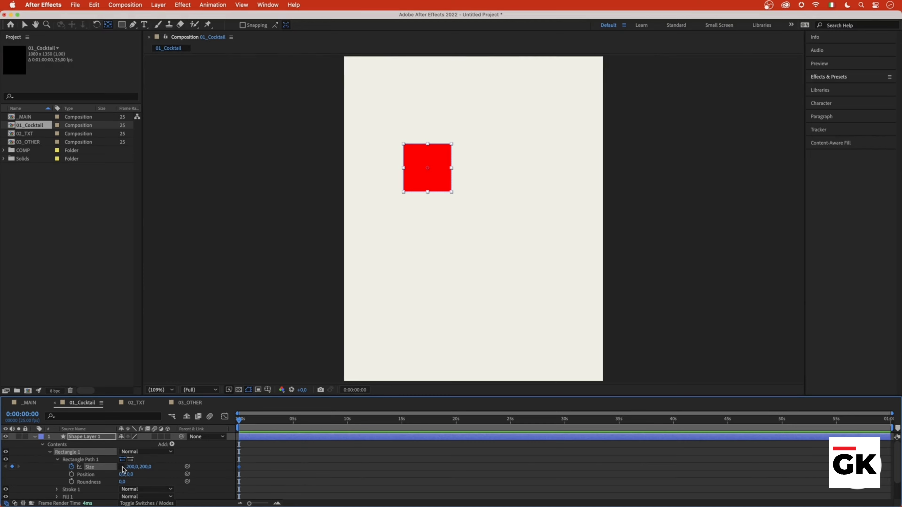
- Set the red rectangle's size to 760 × 400 px with its proportions unlinked
click(131, 467)
text(760)
key(Tab)
text(400)
key(Return)
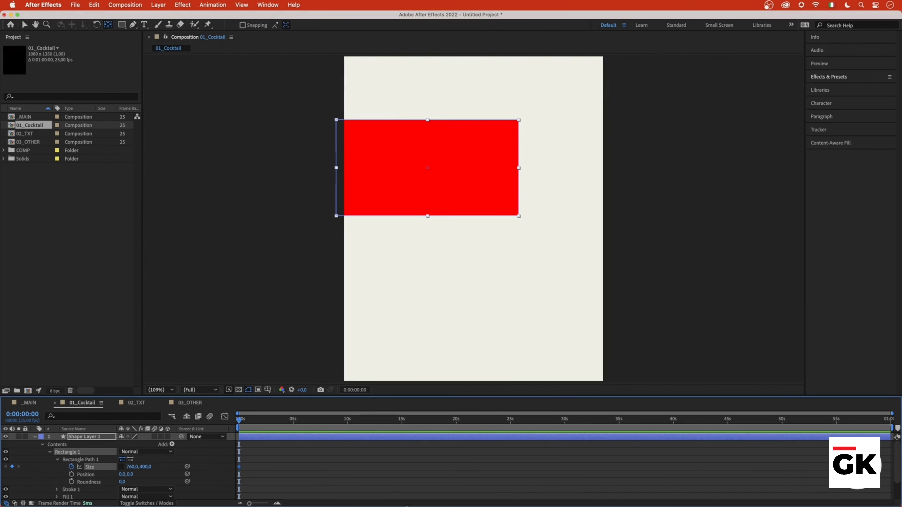
- Move the red rectangle horizontally so it lies fully inside the canvas near its centre, and deselect it
key(v)
mouse_move(434, 167)
mouse_down()
mouse_move(498, 169)
mouse_move(487, 167)
mouse_up()
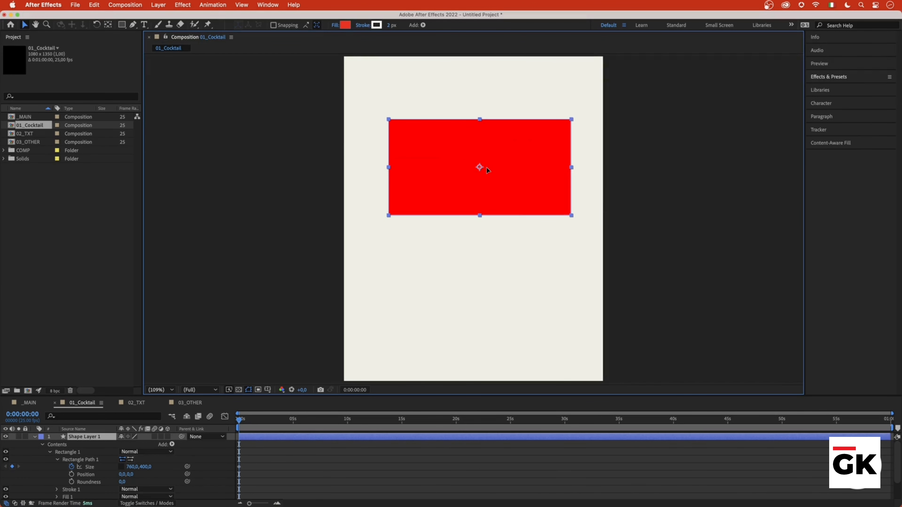
click(46, 476)
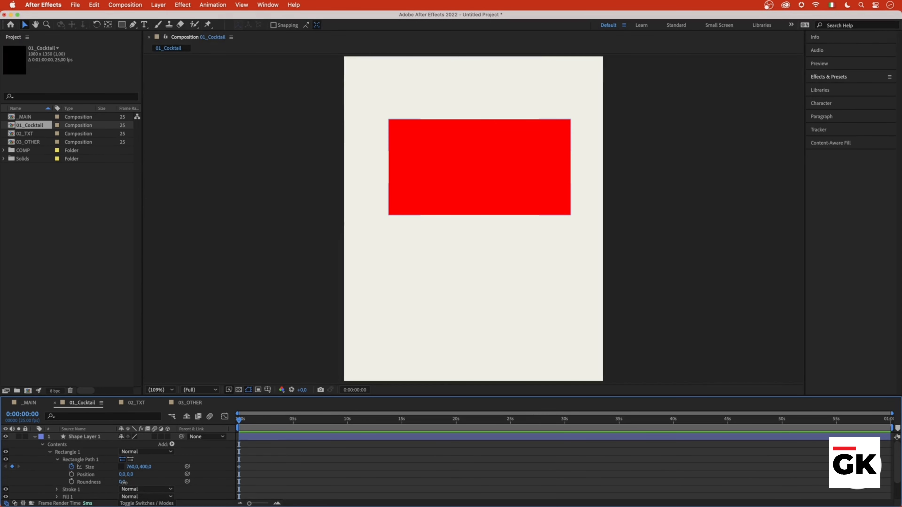
- Enable keyframing for the rectangle's Roundness and set its value to 50
drag(122, 482, 155, 482)
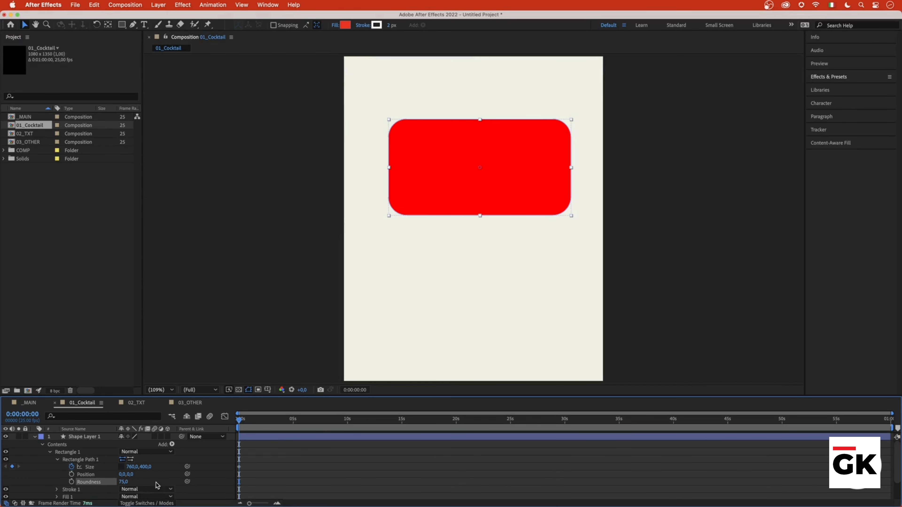
click(72, 482)
click(124, 483)
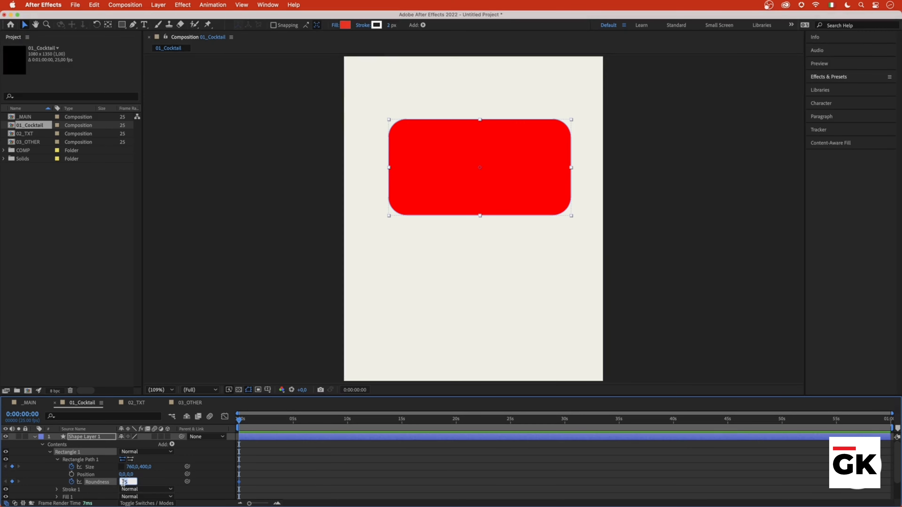
text(50)
key(Return)
click(327, 467)
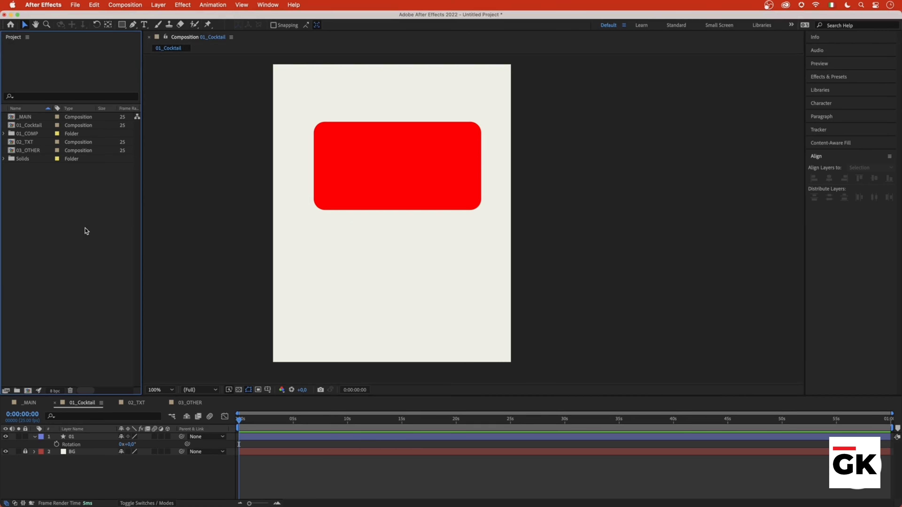
- Create a project folder named 02_asset and clear the selection
click(17, 391)
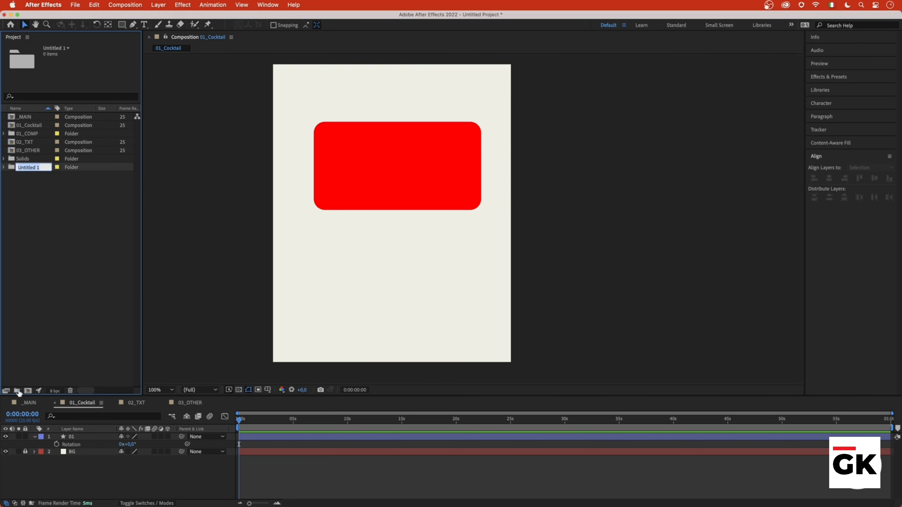
text(02_asset)
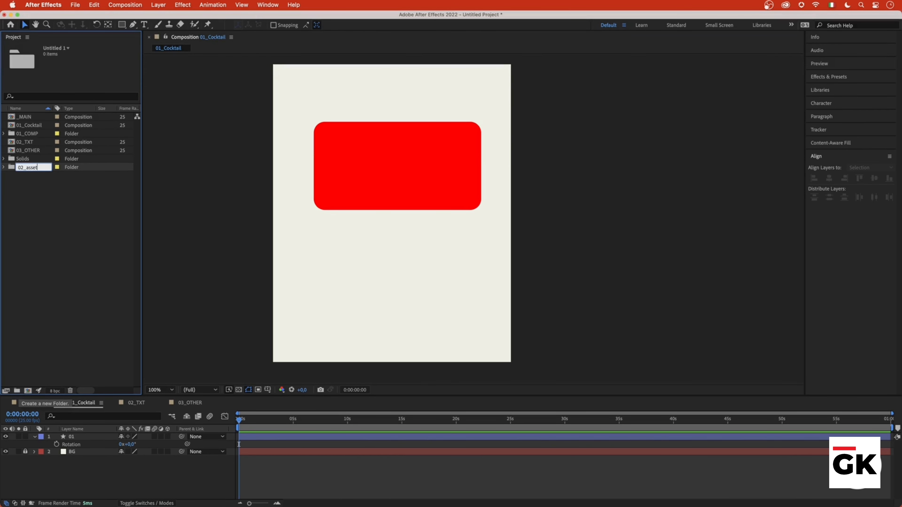
key(Return)
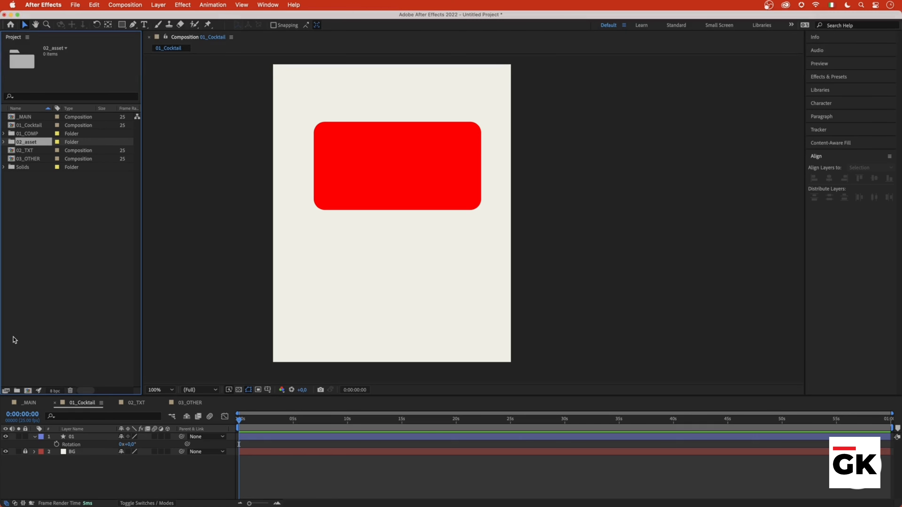
click(46, 299)
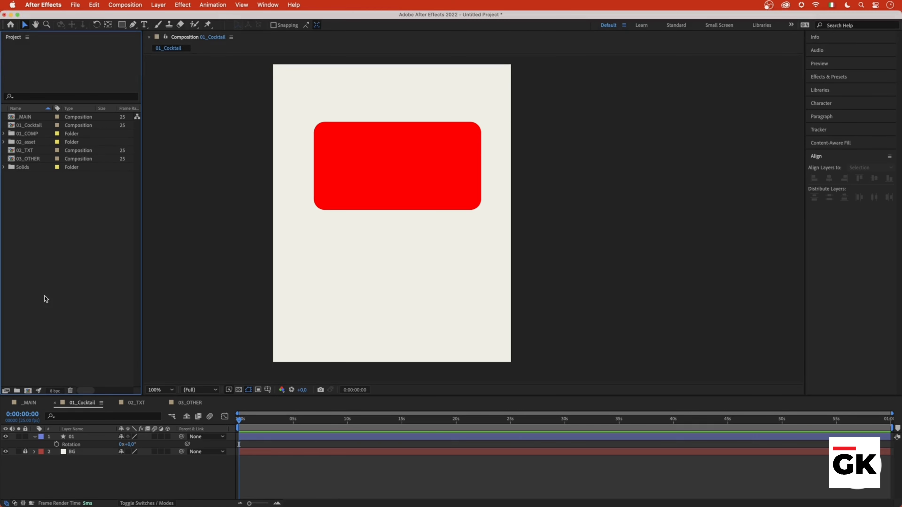
- Import the nine cocktail JPG images, 01_Americano through 09_Spritz, from the Still folder as footage
right_click(69, 232)
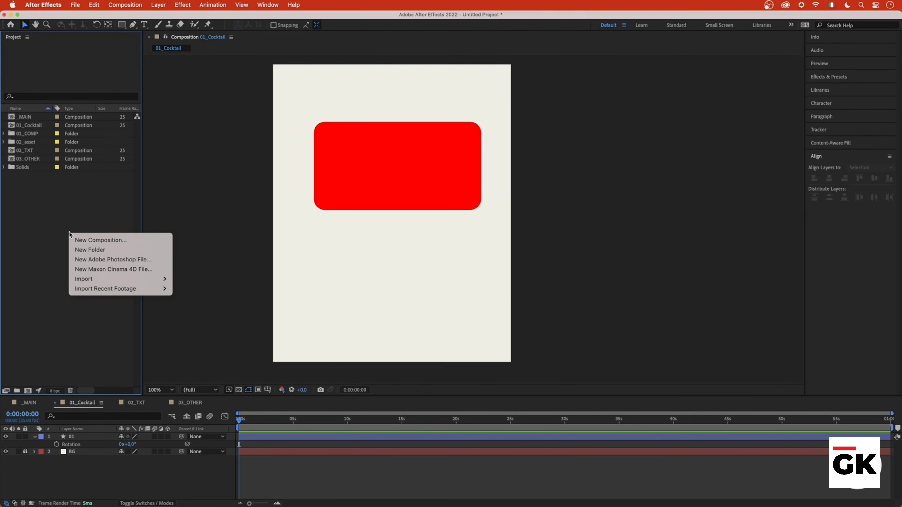
mouse_move(100, 281)
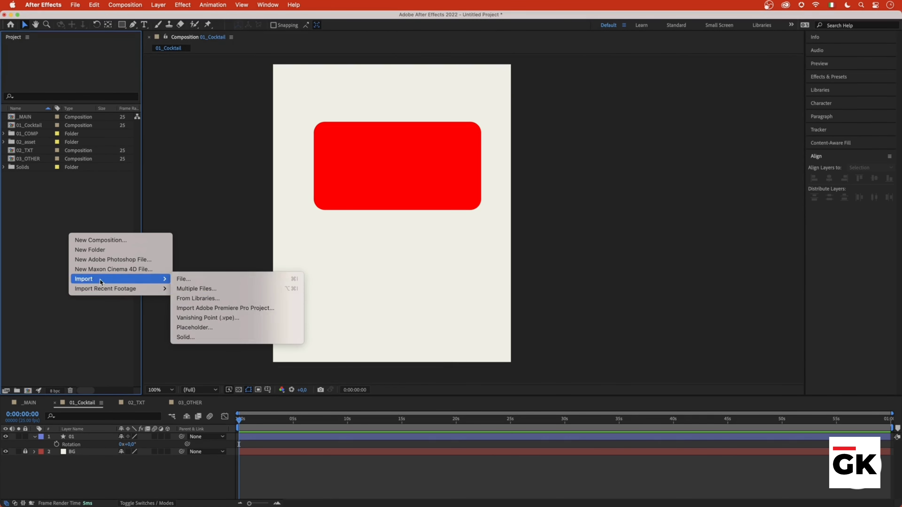
click(202, 280)
click(364, 108)
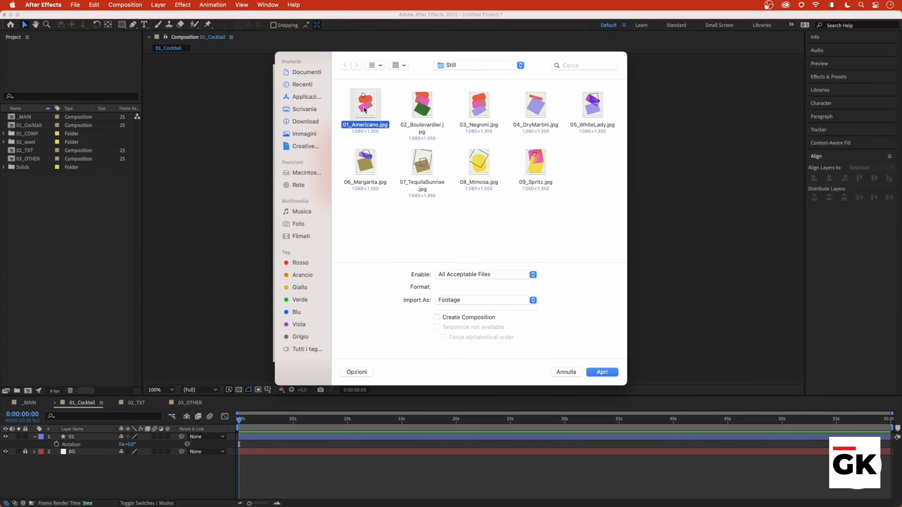
shift+click(424, 106)
shift+click(479, 107)
shift+click(528, 108)
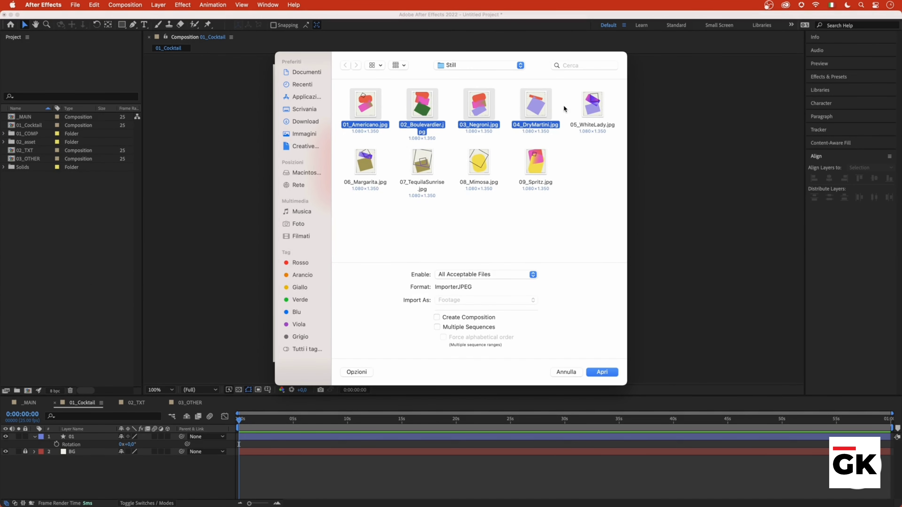
shift+click(589, 105)
shift+click(363, 167)
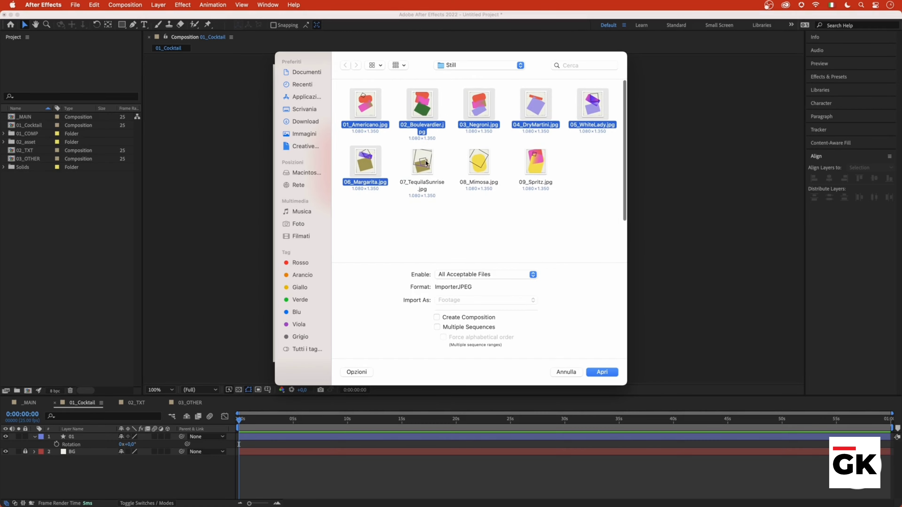
shift+click(426, 163)
shift+click(485, 166)
shift+click(543, 167)
click(608, 373)
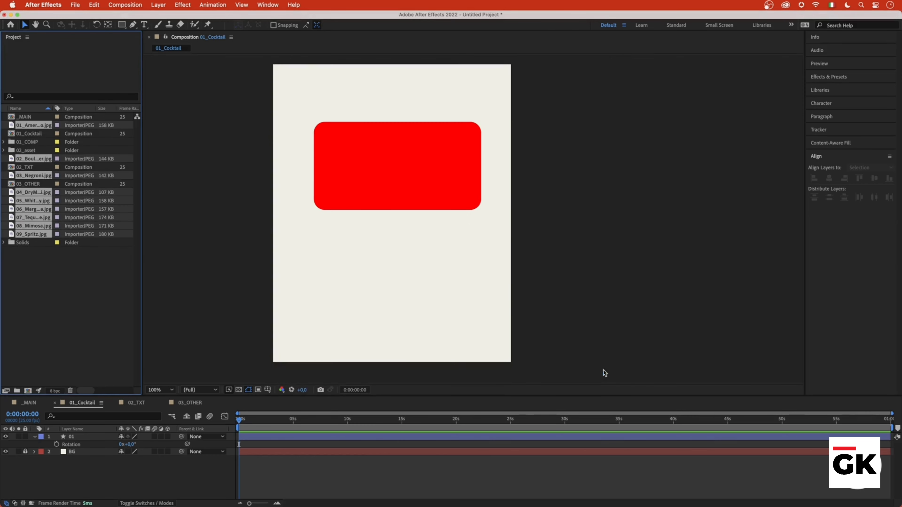
- Move the nine imported cocktail JPGs into the 02_asset folder and clear the selection
drag(22, 162, 38, 152)
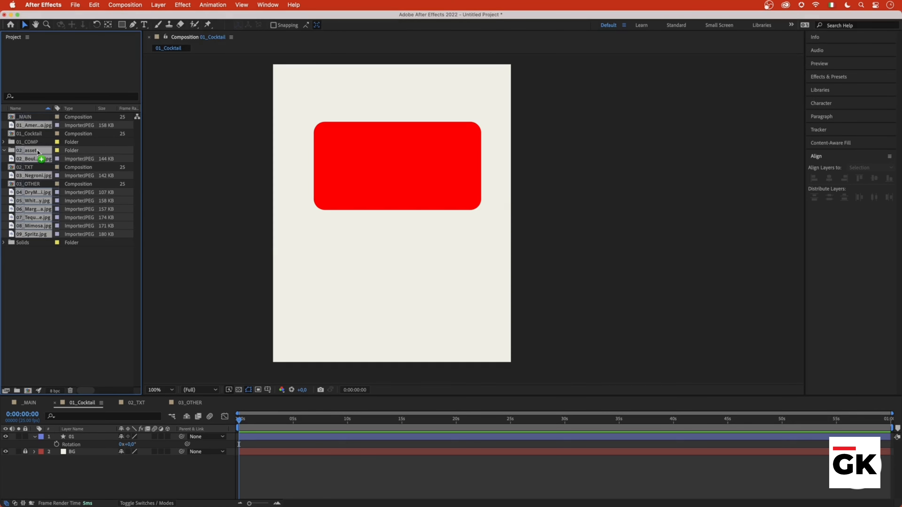
drag(38, 152, 39, 152)
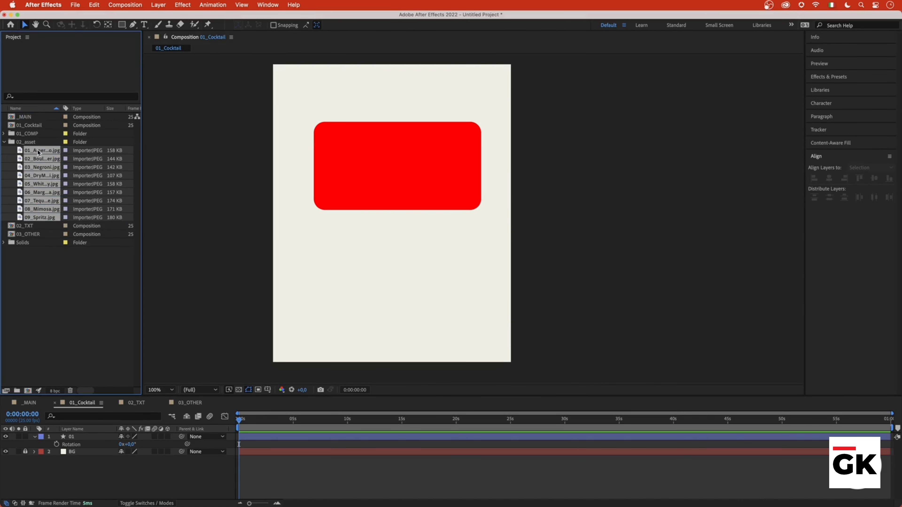
click(65, 299)
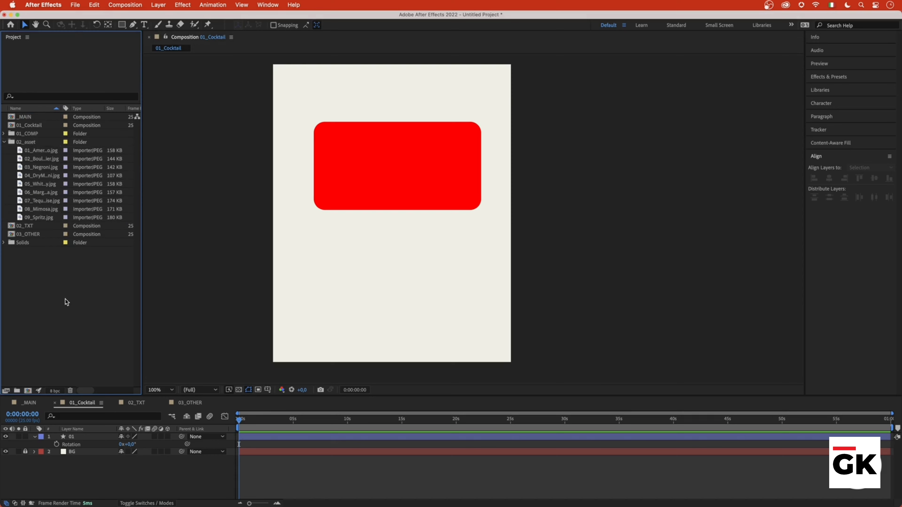
- Import Palette.ai as footage from the parent folder of Still and move it into the 02_asset folder
right_click(80, 269)
mouse_move(117, 316)
click(213, 316)
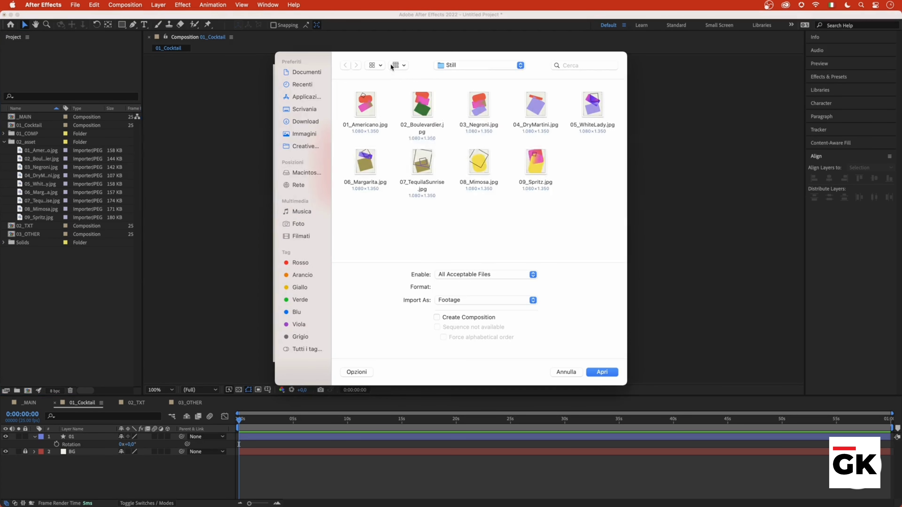
click(466, 65)
click(461, 77)
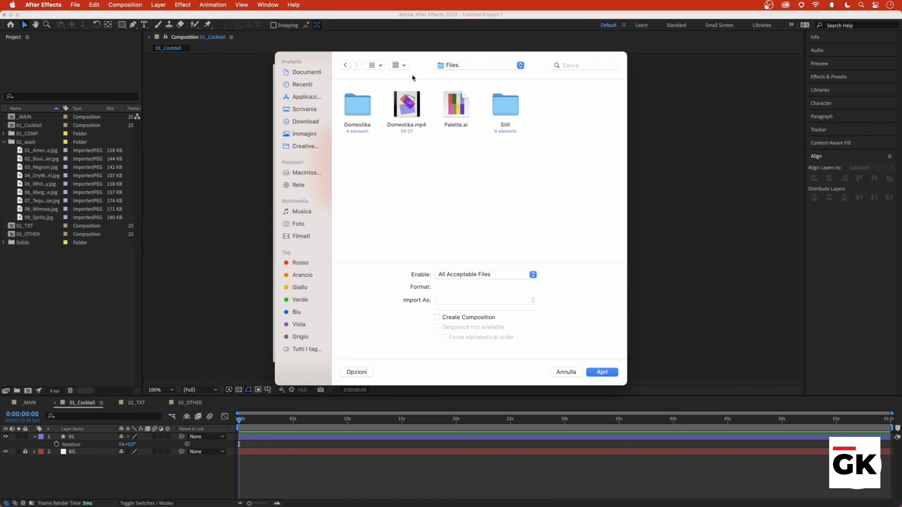
click(460, 109)
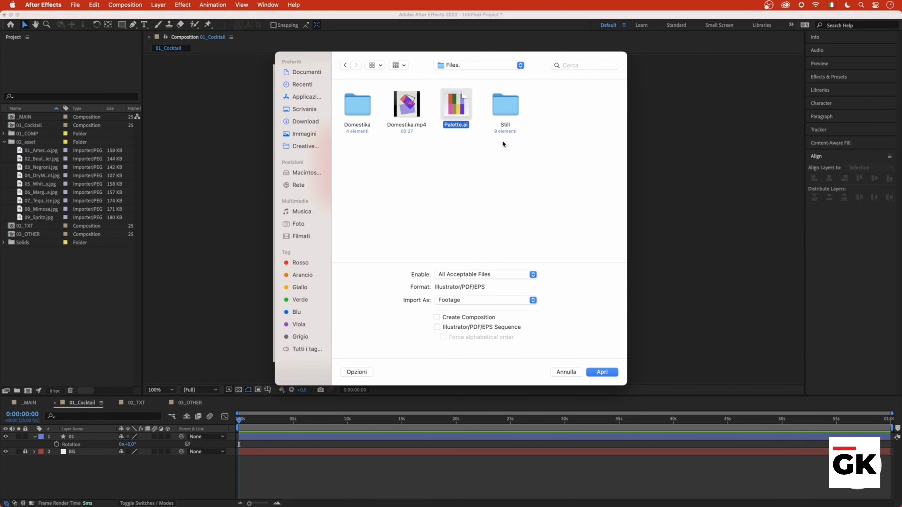
click(602, 372)
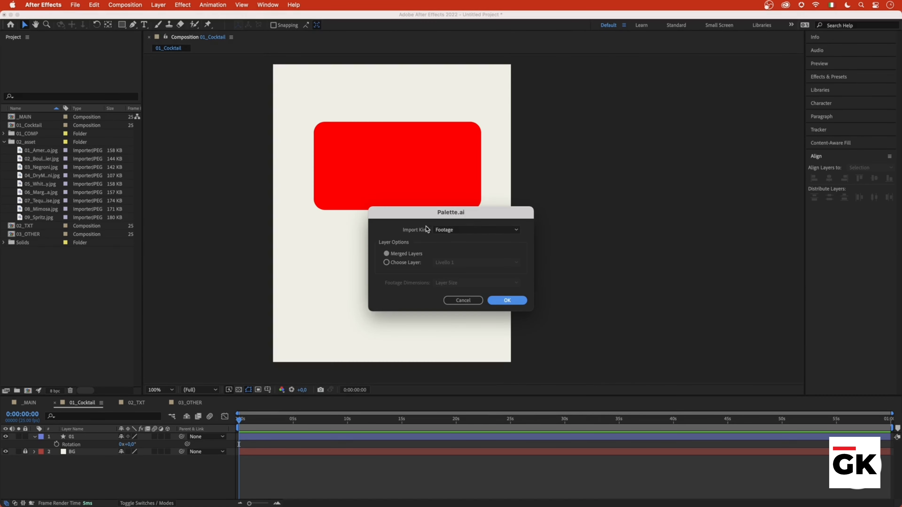
click(454, 231)
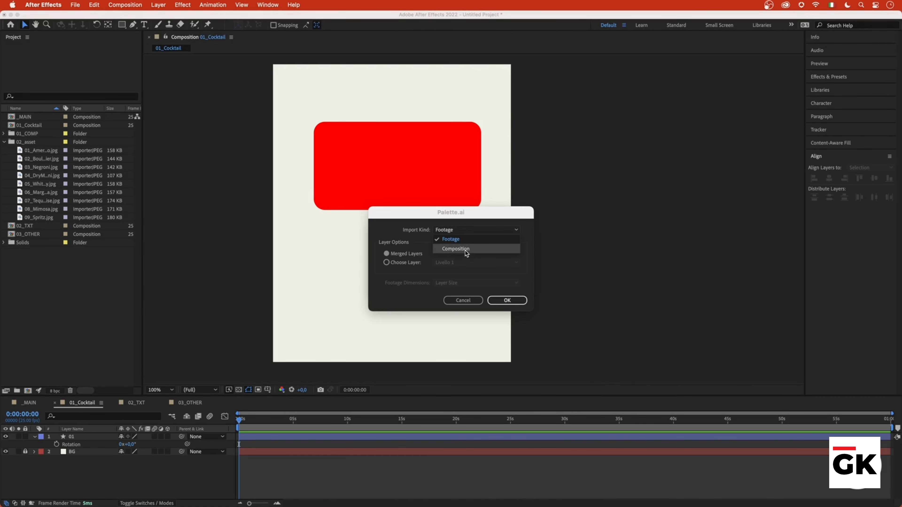
click(466, 244)
click(507, 300)
drag(24, 243, 34, 143)
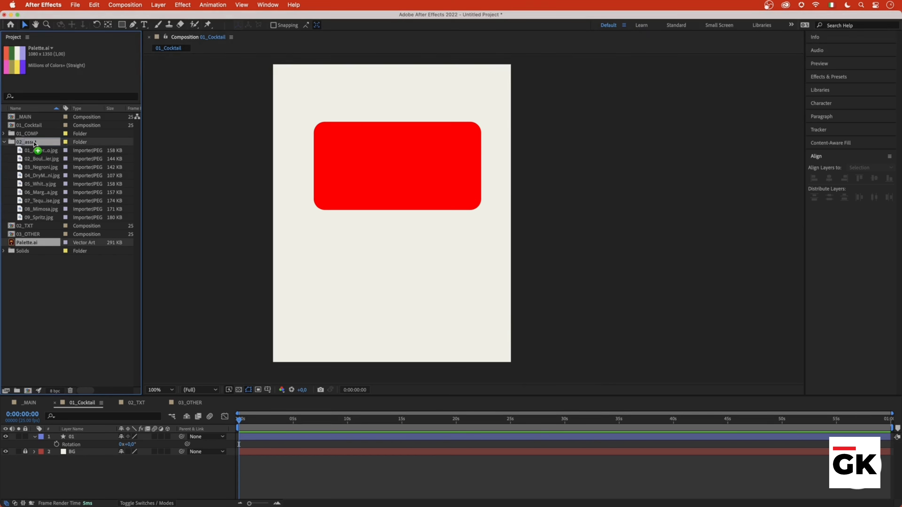
drag(35, 144, 35, 144)
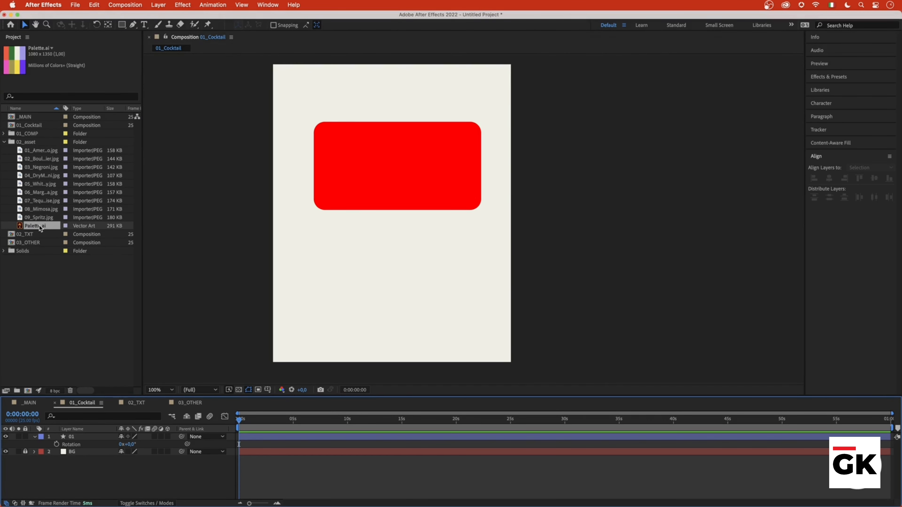
- Add Palette.ai as the uppermost layer of the 01_Cocktail composition and scale it to 19%
drag(39, 226, 112, 441)
key(s)
click(295, 474)
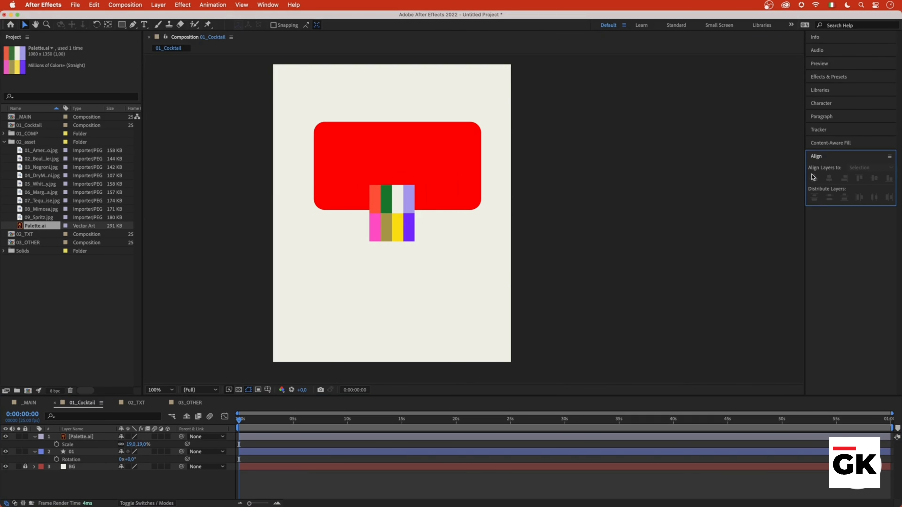
- Align the palette layer to the composition's top-left corner and lock it
click(250, 436)
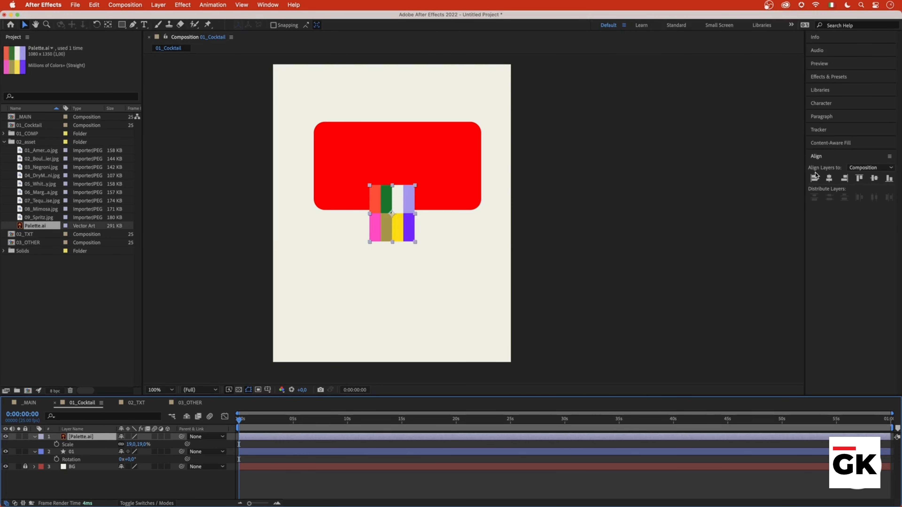
click(814, 178)
click(858, 179)
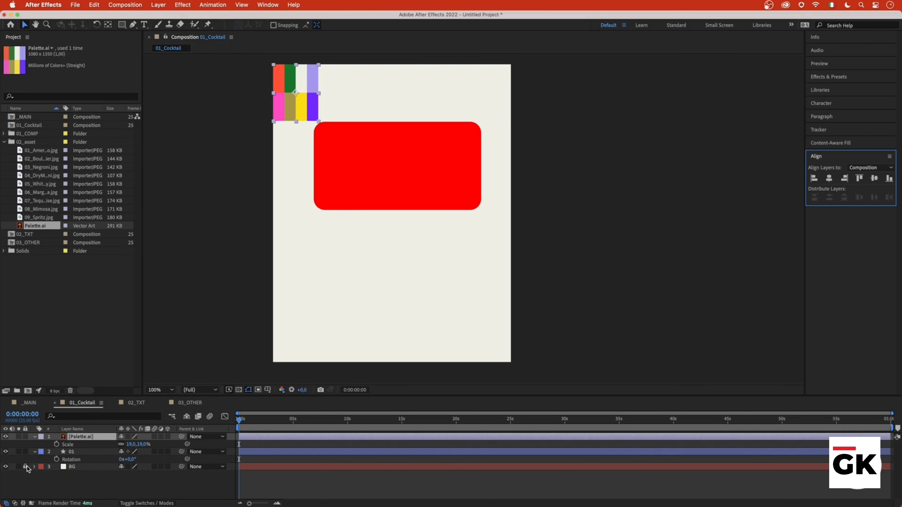
click(25, 437)
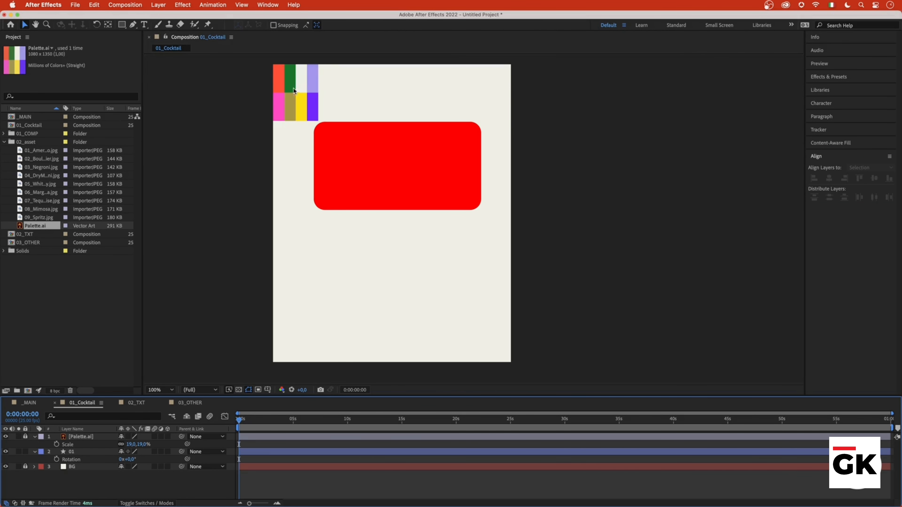
- Place 01_Americano.jpg between the 01 and BG layers as a reference and lock it
key(comma)
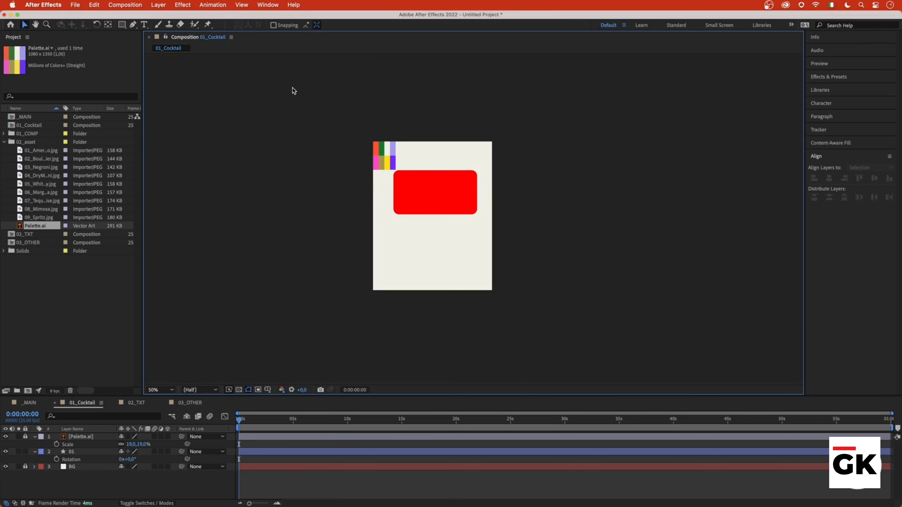
key(comma)
scroll(460, 235, up, 2)
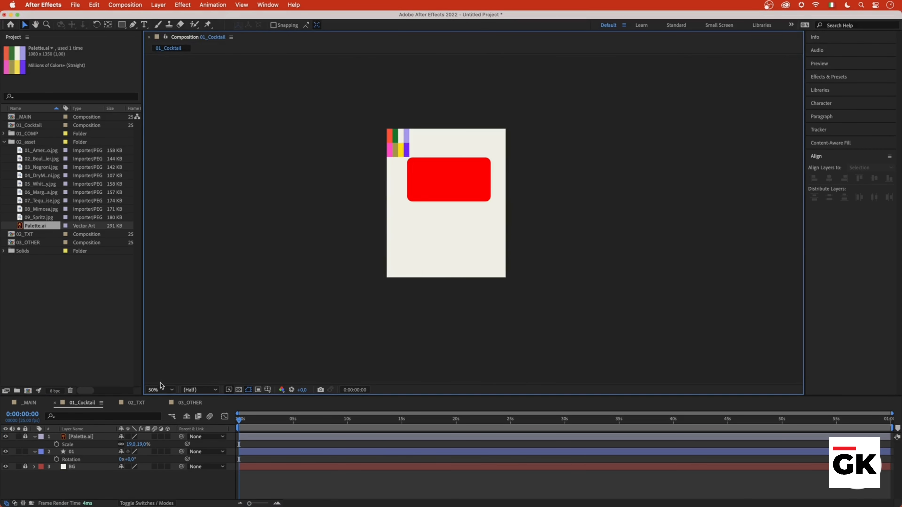
click(161, 390)
click(158, 233)
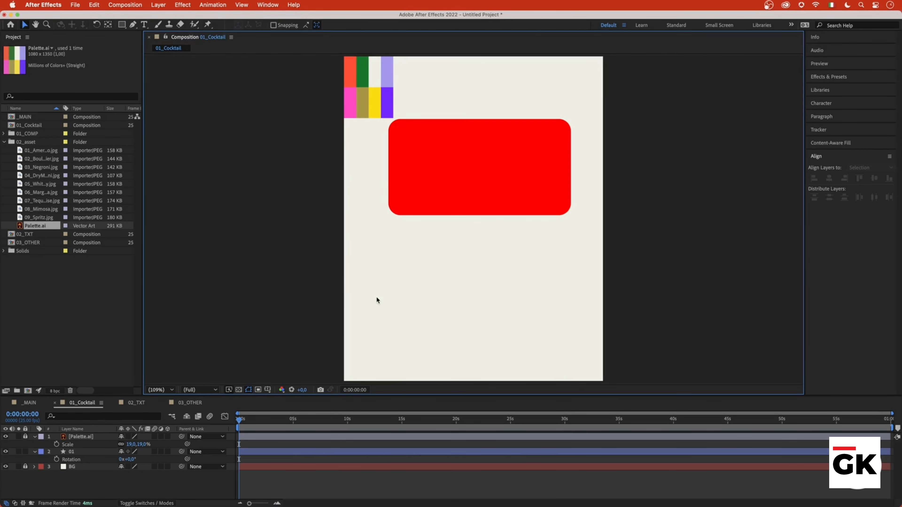
click(32, 150)
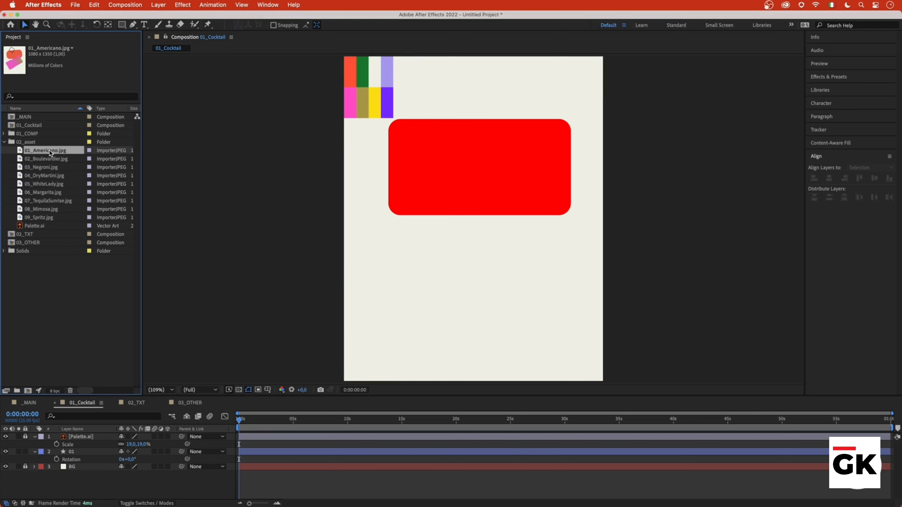
drag(50, 153, 95, 461)
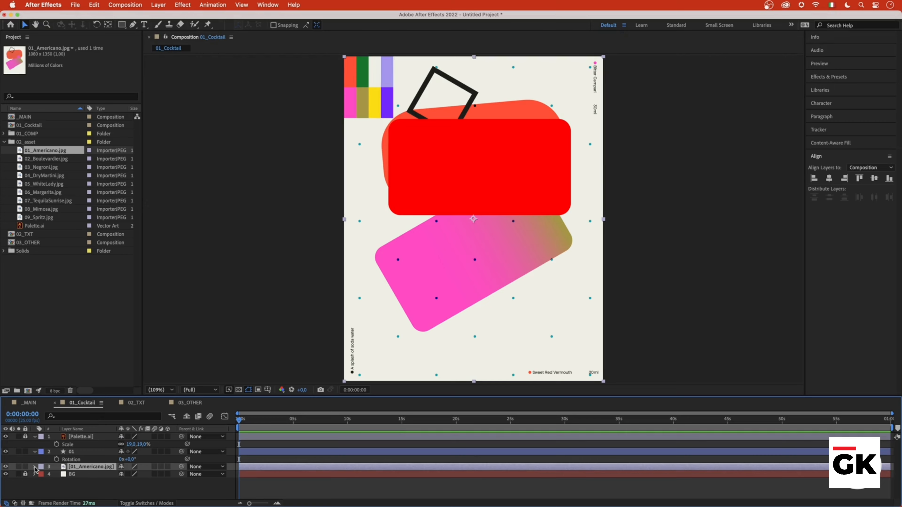
click(25, 467)
- Change the fill type of shape layer 01 from solid colour to linear gradient
click(75, 453)
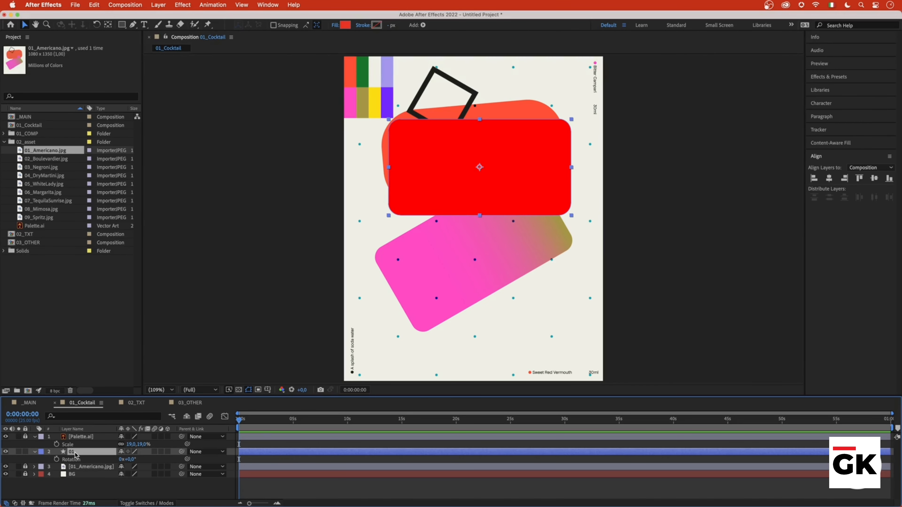
click(334, 26)
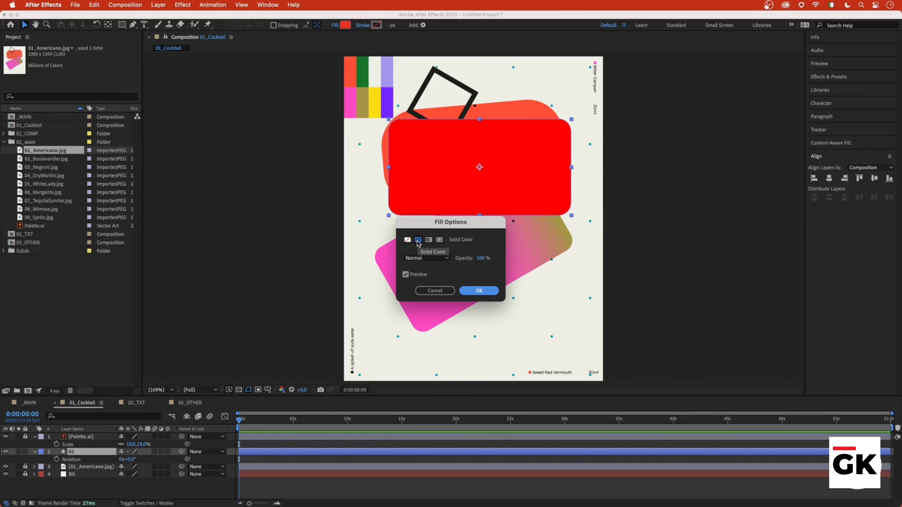
click(429, 241)
click(479, 290)
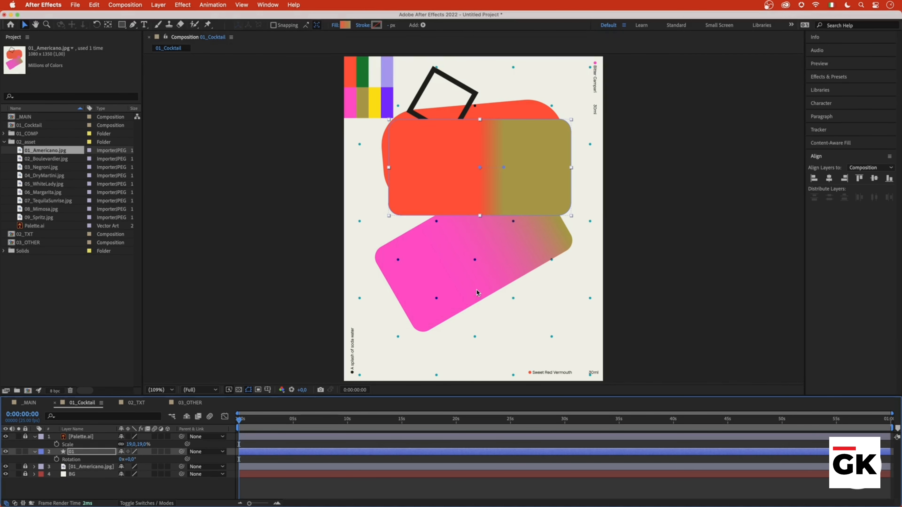
- Set the gradient's first colour stop to the palette's pink, FF4BC3, by sampling the swatch in the composition
click(346, 25)
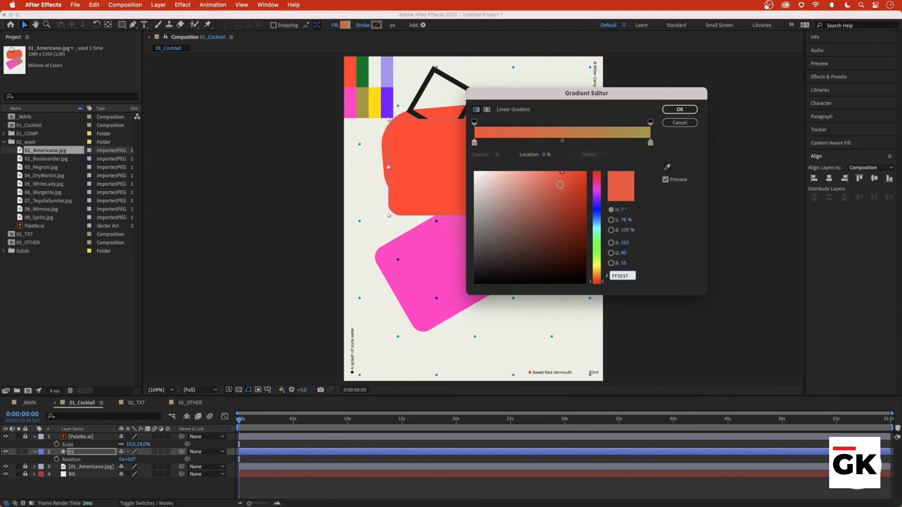
drag(500, 95, 650, 116)
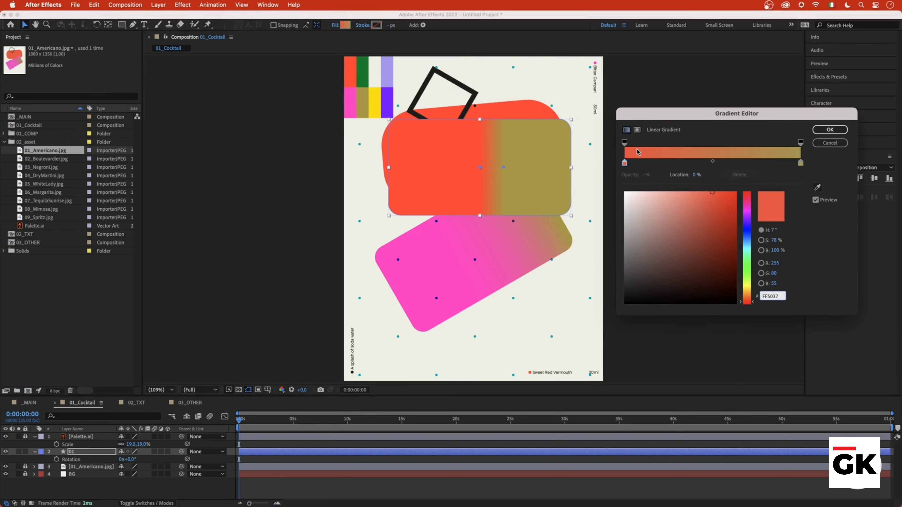
click(624, 163)
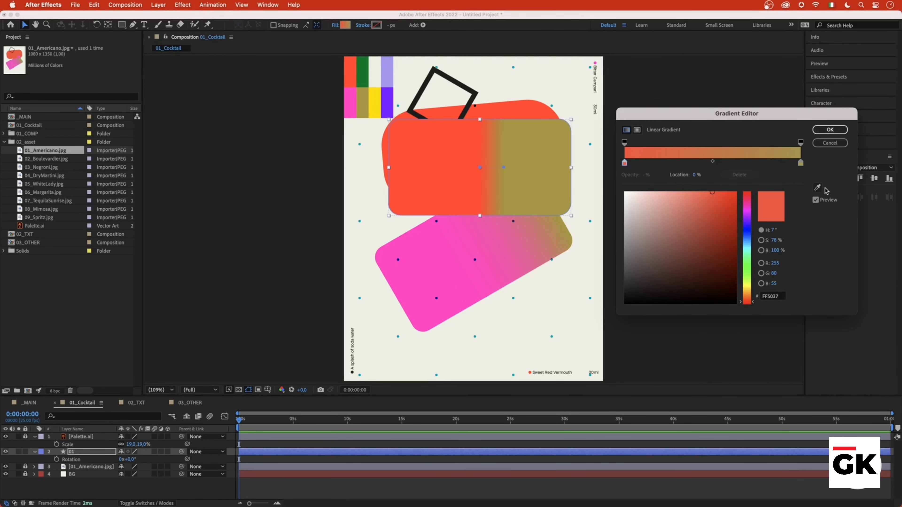
click(817, 187)
click(348, 98)
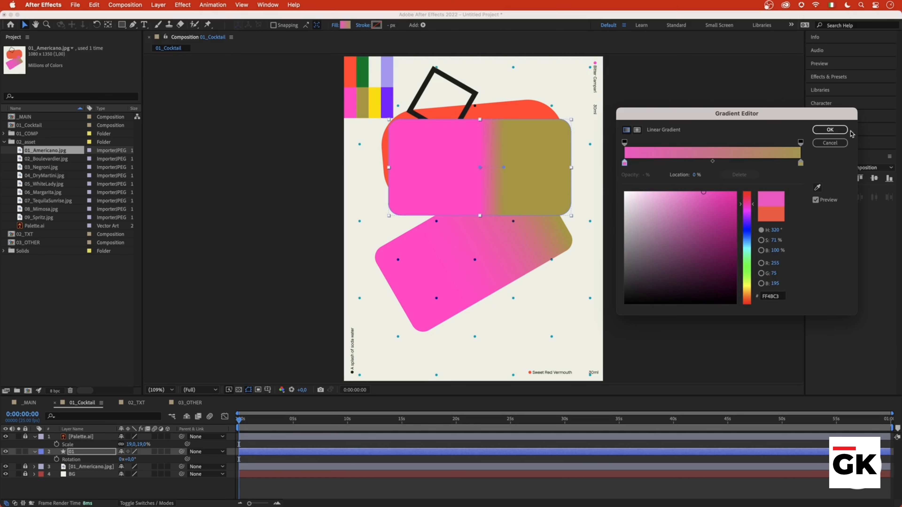
click(830, 129)
- Spread the gradient's start and end points apart so the pink-to-olive blend runs diagonally across the rectangle
drag(505, 167, 442, 176)
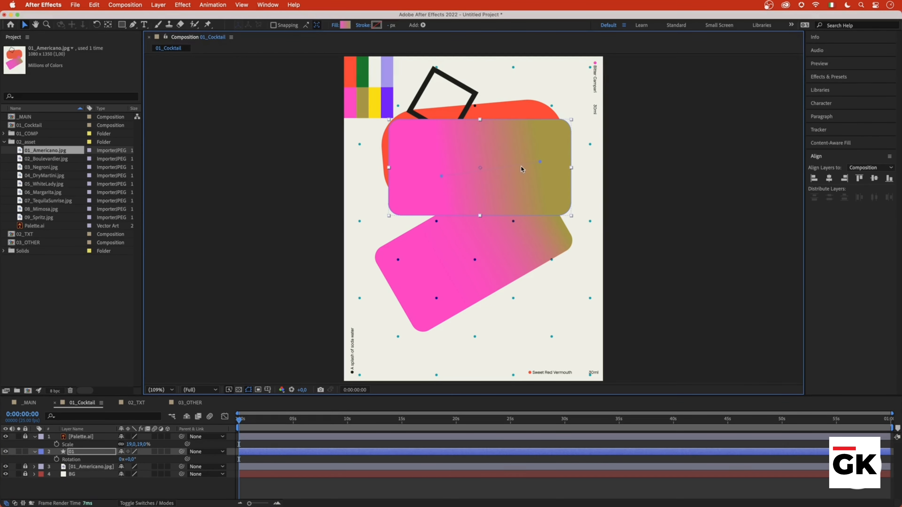
drag(540, 162, 546, 181)
drag(440, 175, 425, 151)
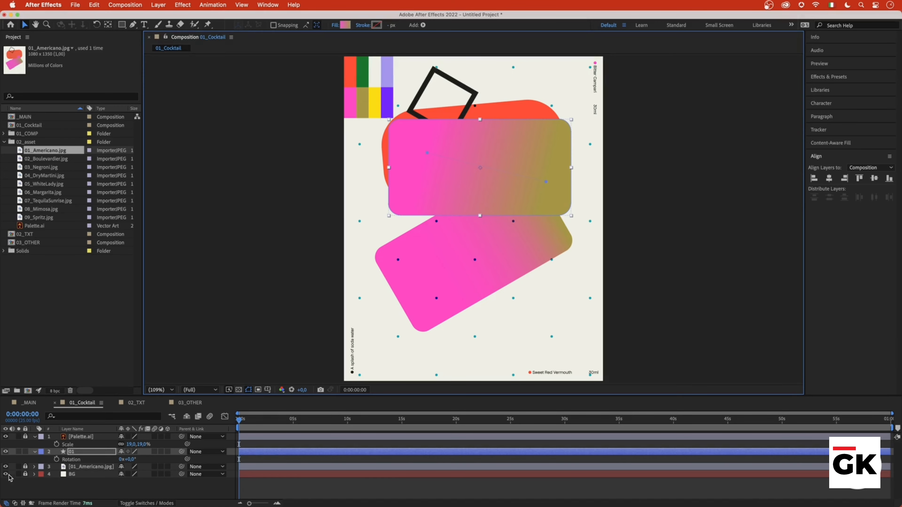
- Enlarge the timeline area and expand shape layer 01 down to the Gradient Fill properties of its rectangle
click(34, 451)
click(35, 451)
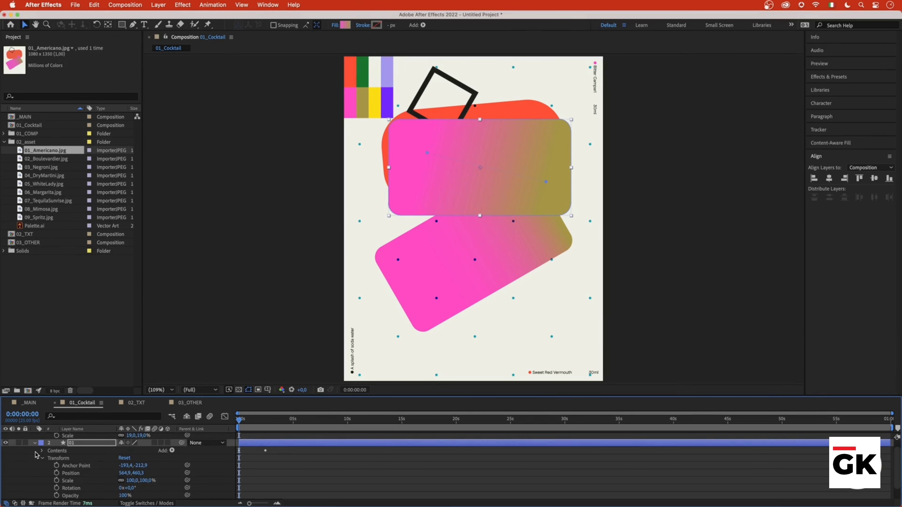
click(42, 459)
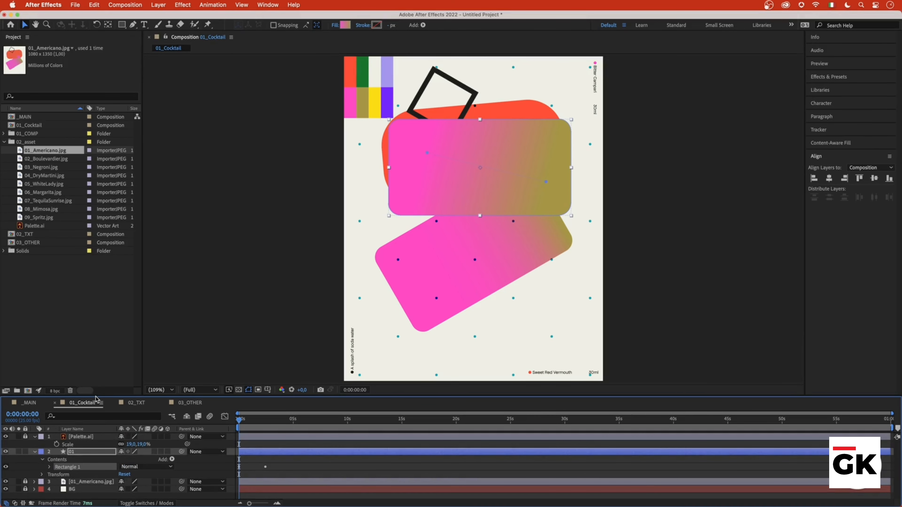
drag(97, 397, 99, 310)
click(96, 388)
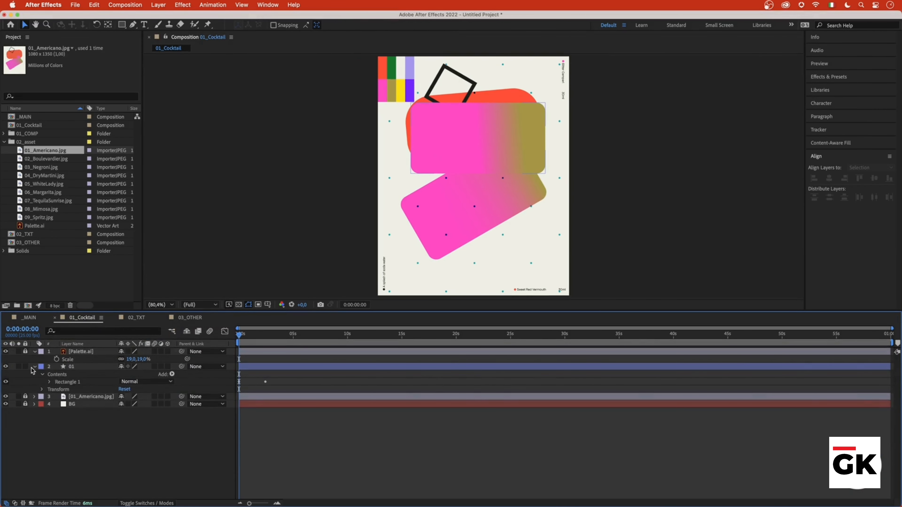
click(35, 367)
click(35, 367)
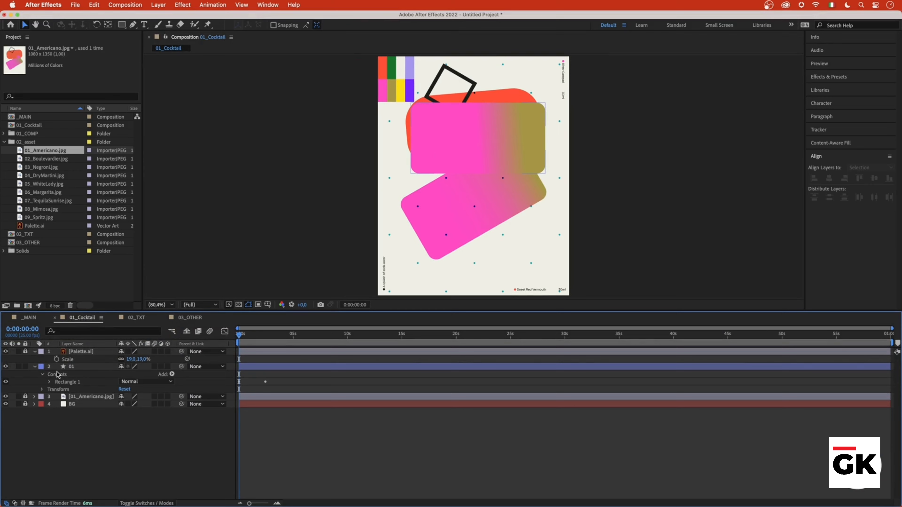
click(49, 383)
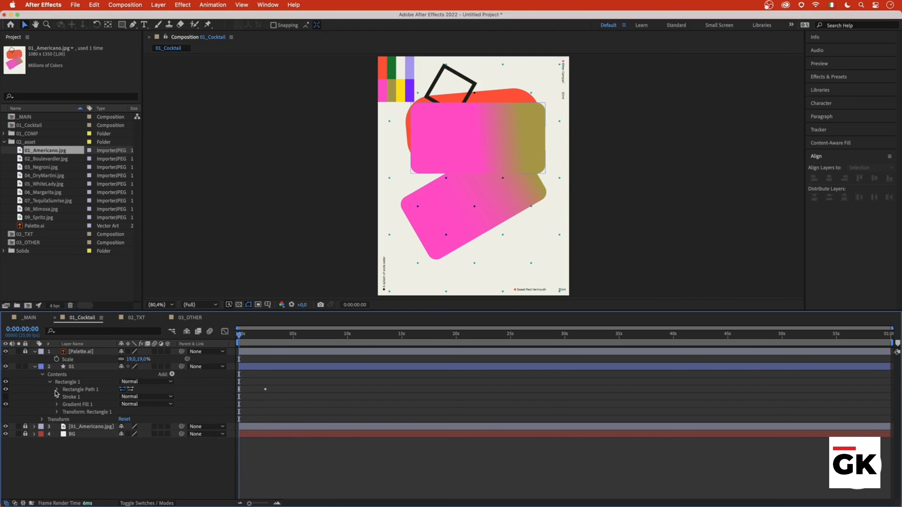
click(58, 404)
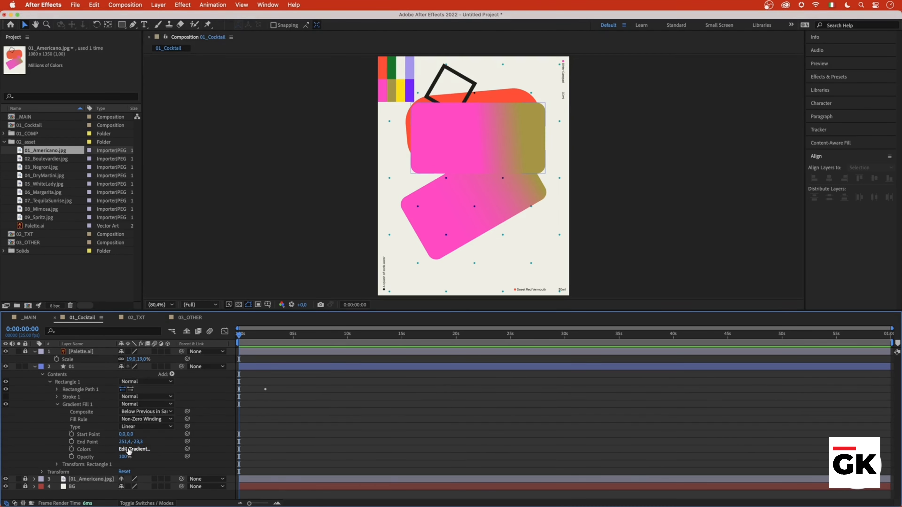
- Show only layer 01's keyframed properties and remove the second Size keyframe, leaving the one at the start
click(254, 366)
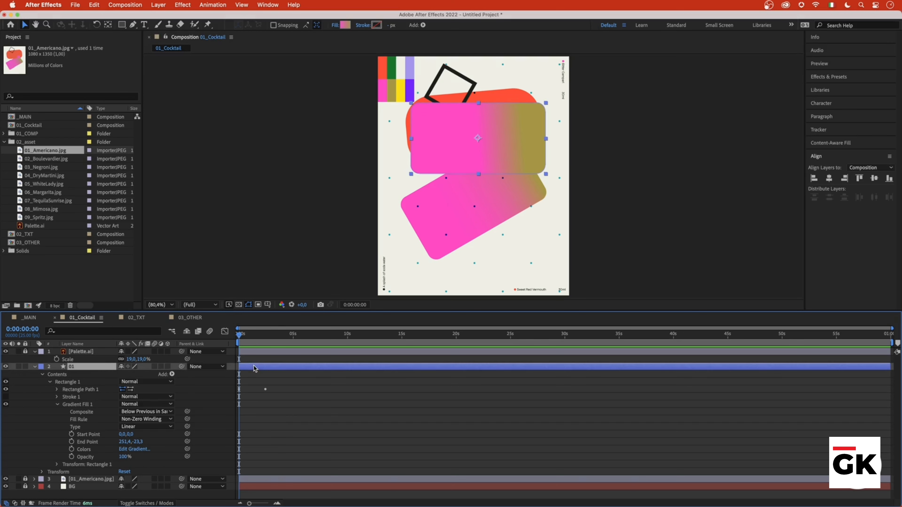
key(u)
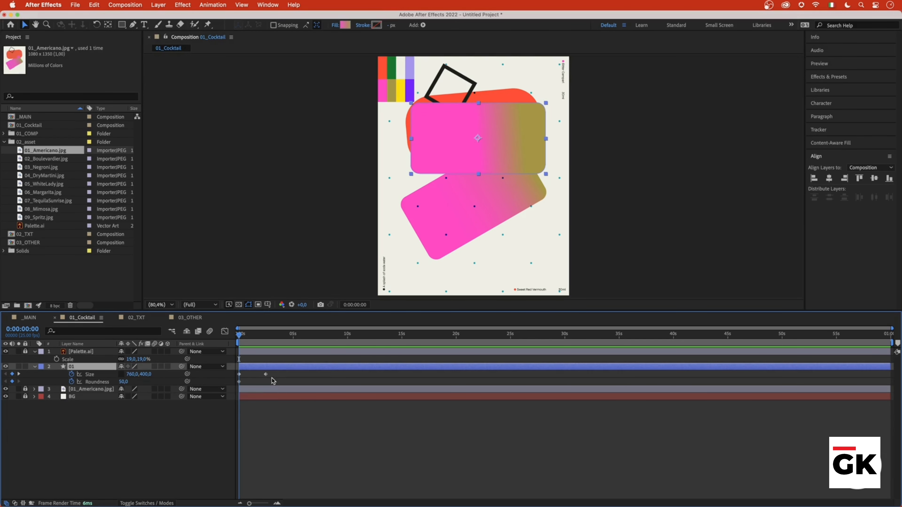
key(ctrl+z)
click(88, 441)
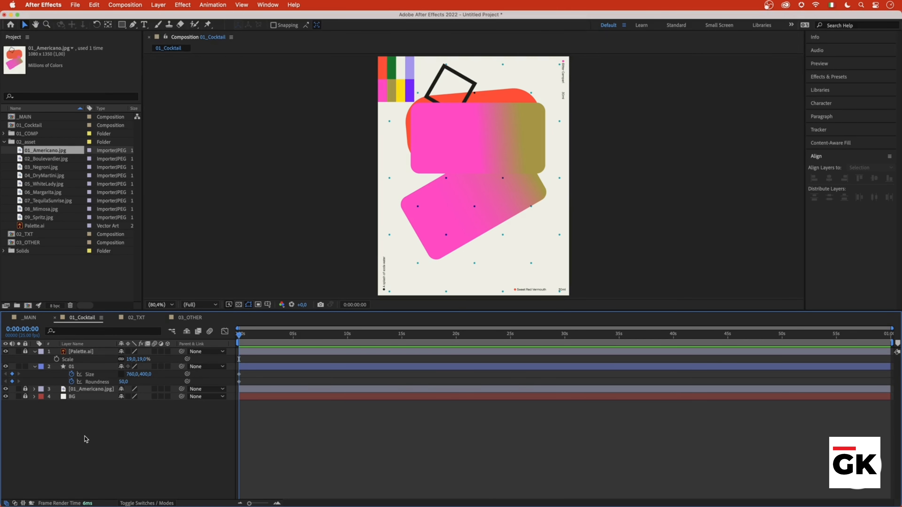
- Add a null object directly above layer 01 and position it at the centre of the gradient rectangle
click(158, 5)
mouse_move(160, 18)
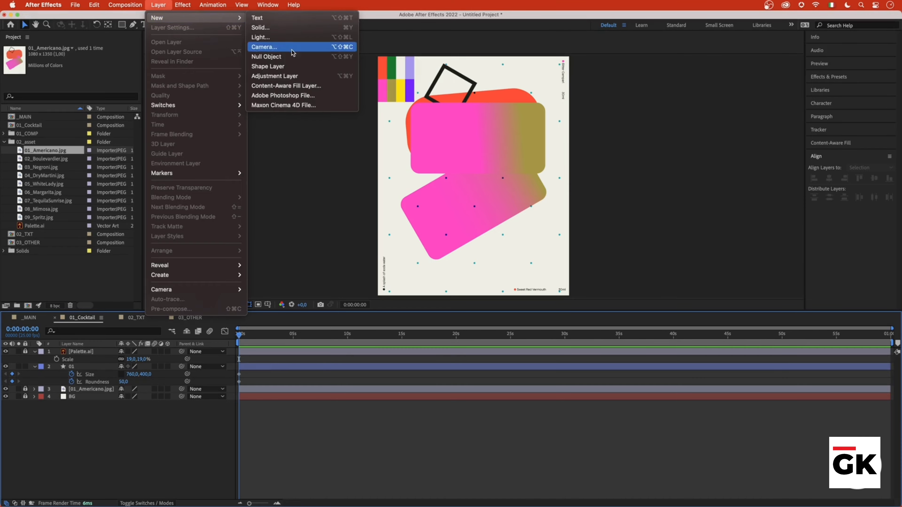
click(291, 58)
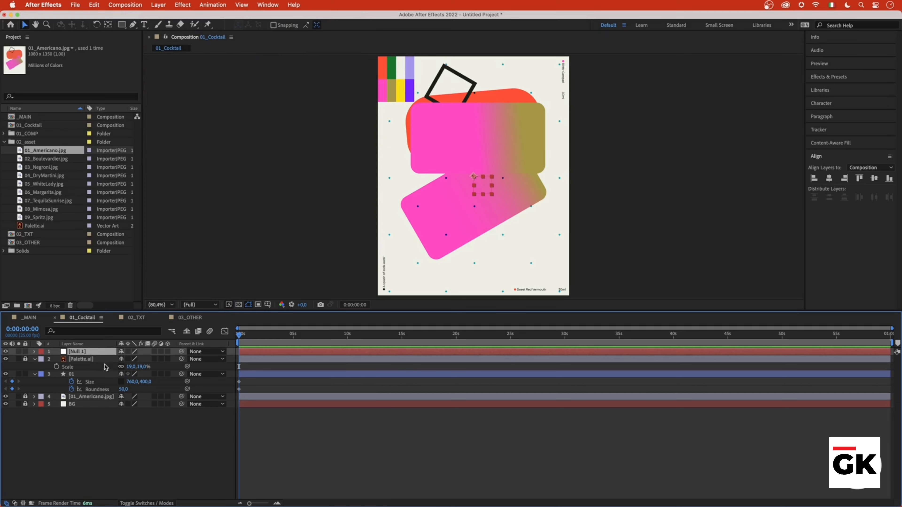
drag(97, 355, 100, 369)
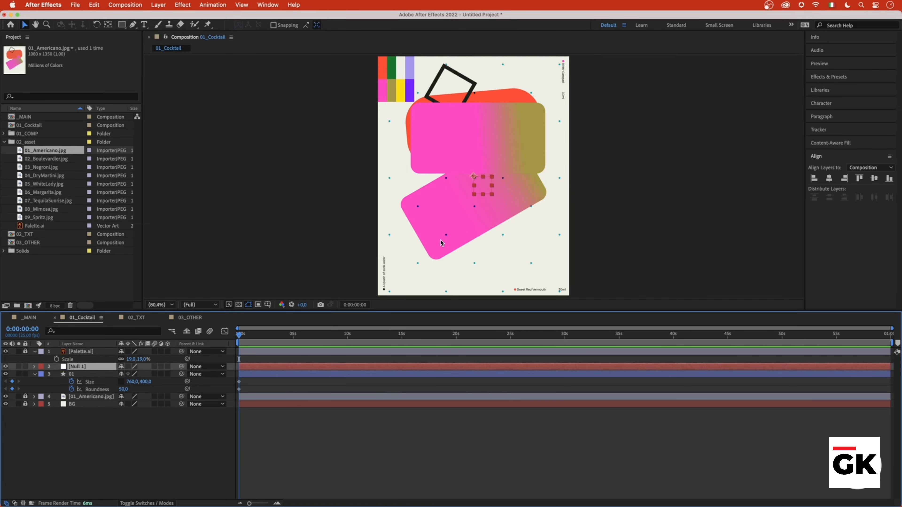
scroll(478, 196, up, 1)
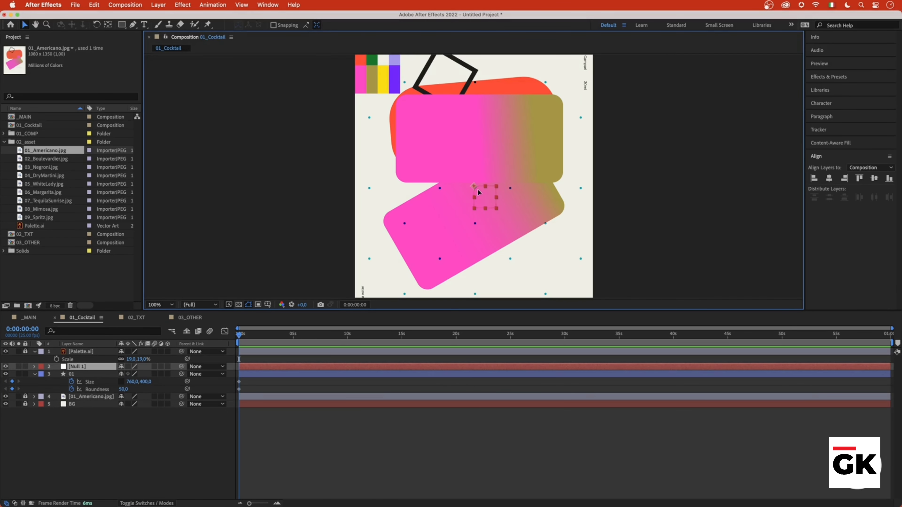
drag(478, 192, 487, 147)
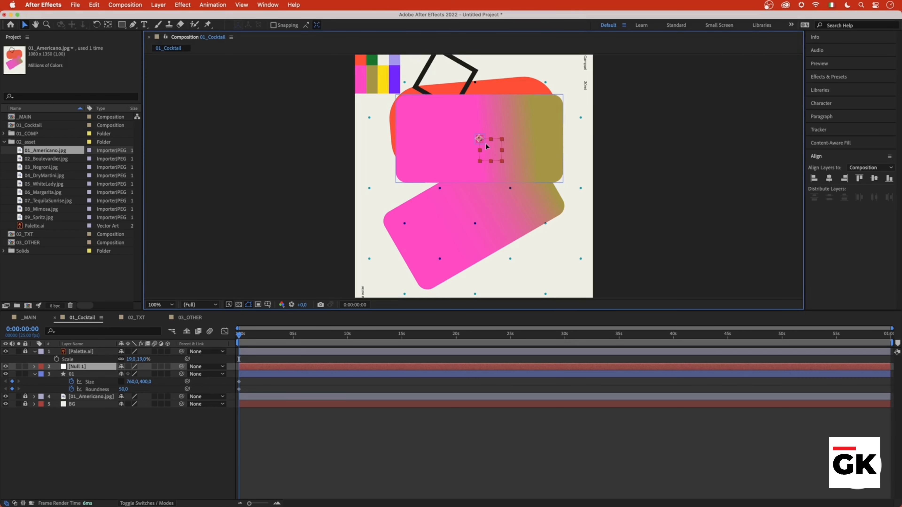
- Parent shape layer 01 to Null 1 so that the gradient rectangle follows the null
click(96, 373)
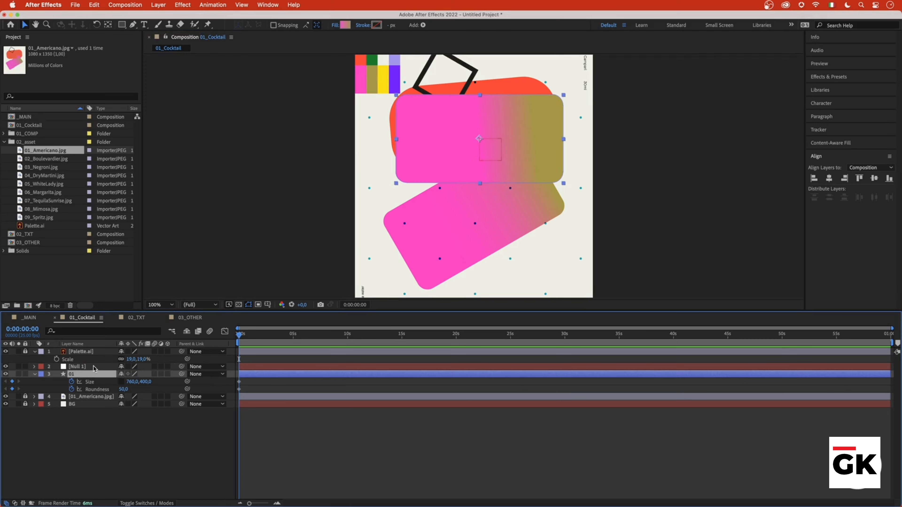
click(212, 376)
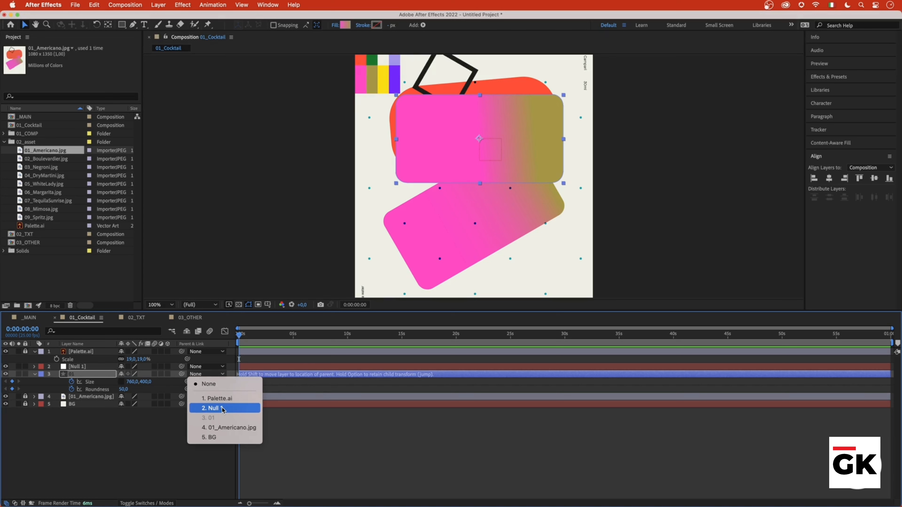
click(184, 359)
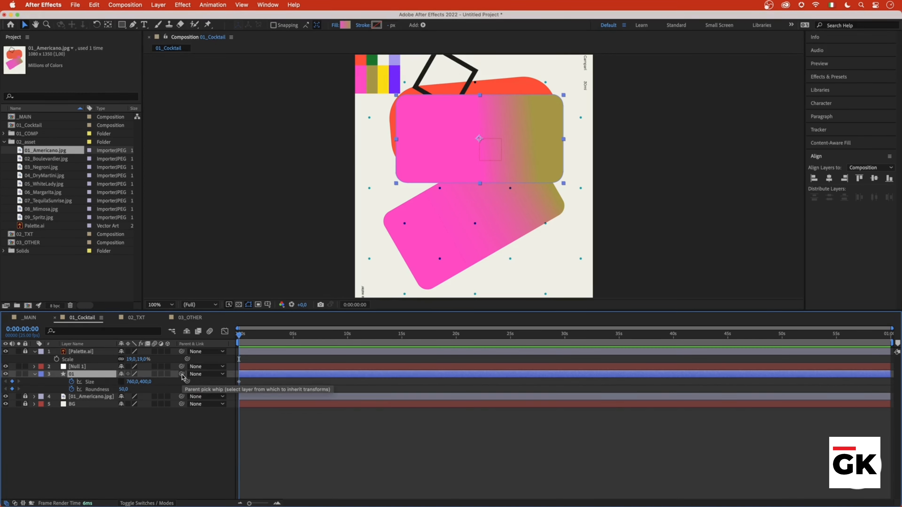
drag(181, 375, 298, 370)
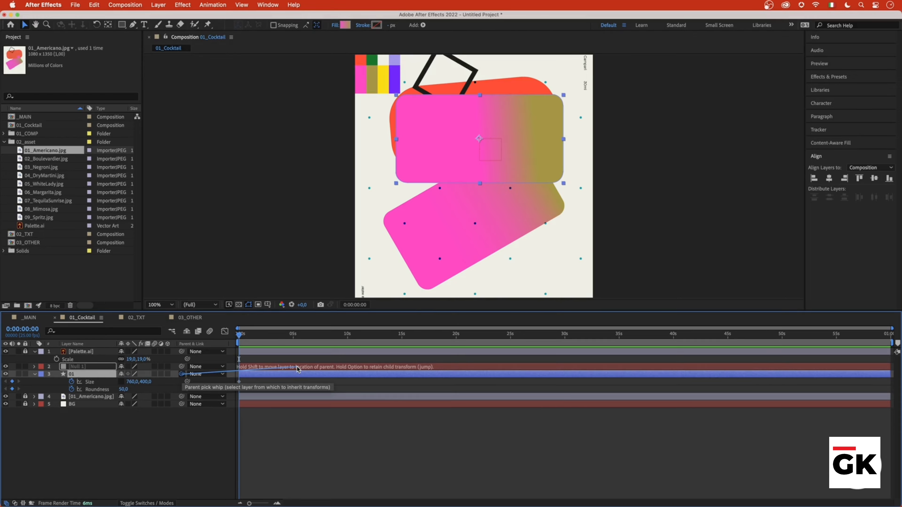
drag(298, 370, 298, 370)
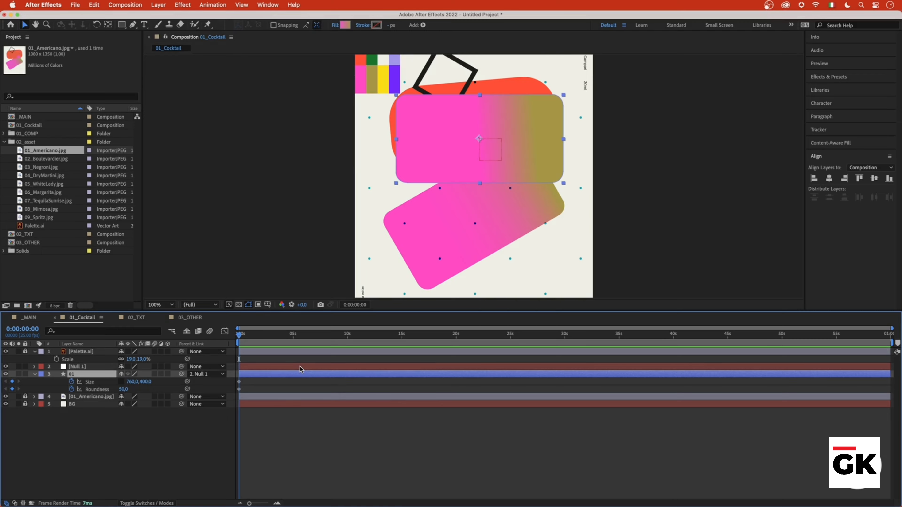
click(300, 370)
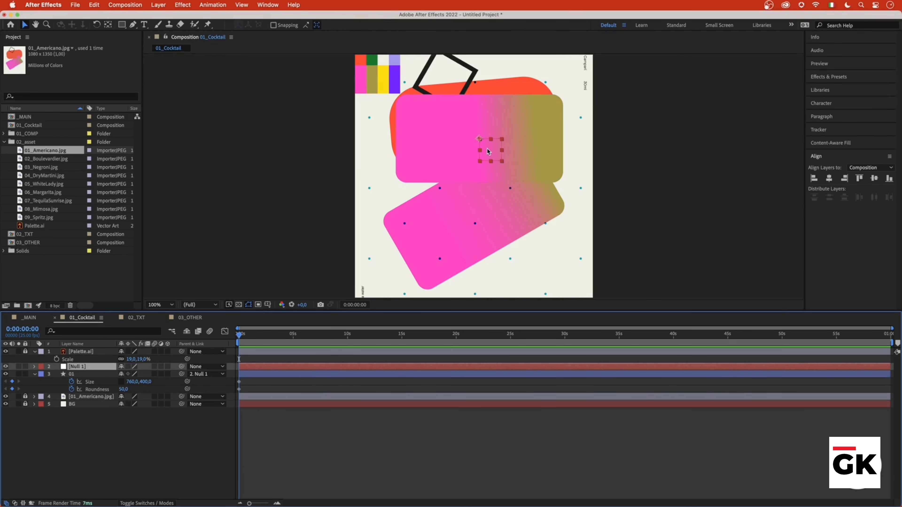
mouse_move(484, 152)
mouse_down()
mouse_move(465, 176)
mouse_move(533, 205)
mouse_move(480, 180)
mouse_move(490, 210)
mouse_move(505, 177)
mouse_move(451, 220)
mouse_move(494, 188)
mouse_move(473, 184)
mouse_move(479, 140)
mouse_up()
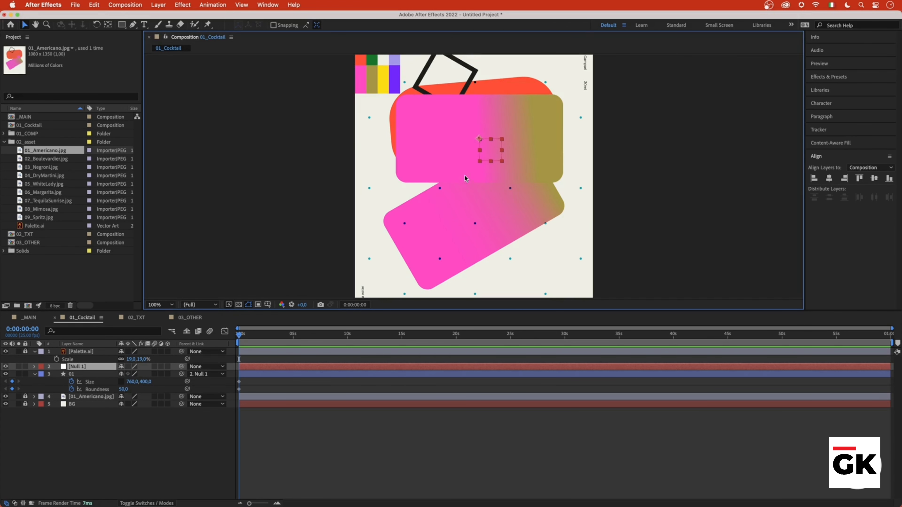
- Add a Position keyframe to Null 1 at 0:00:00:00 and move it straight down to about 564.9, 788.3
click(257, 367)
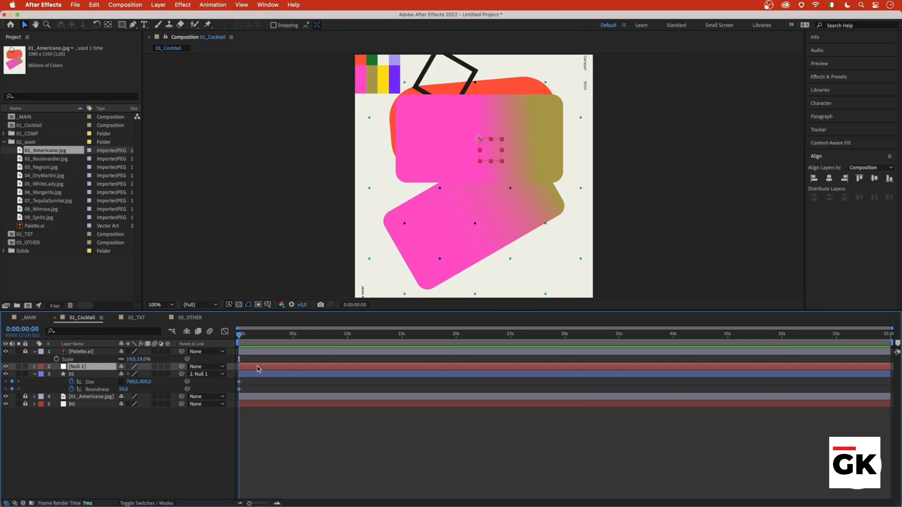
key(p)
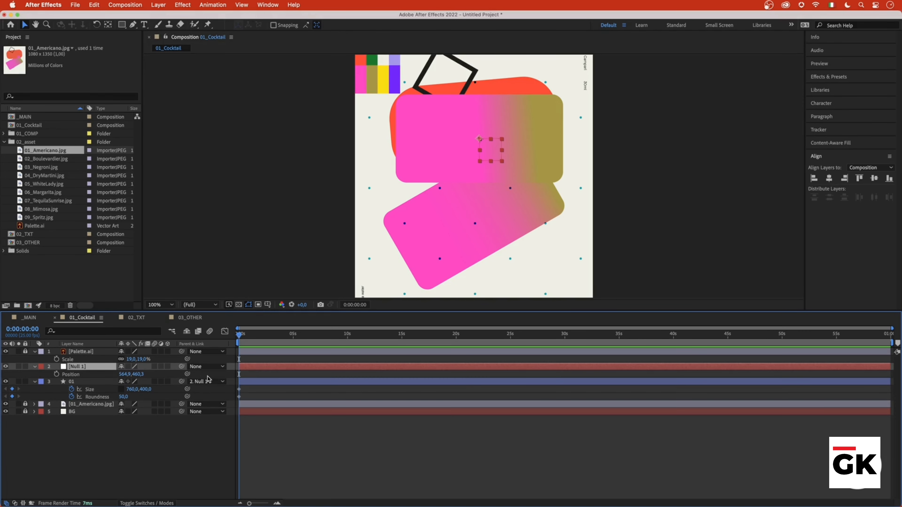
click(57, 374)
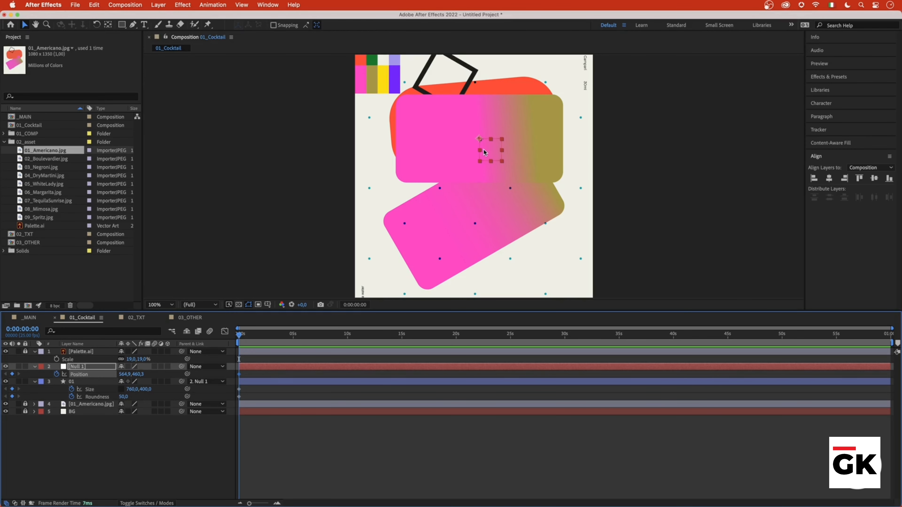
drag(486, 157, 483, 219)
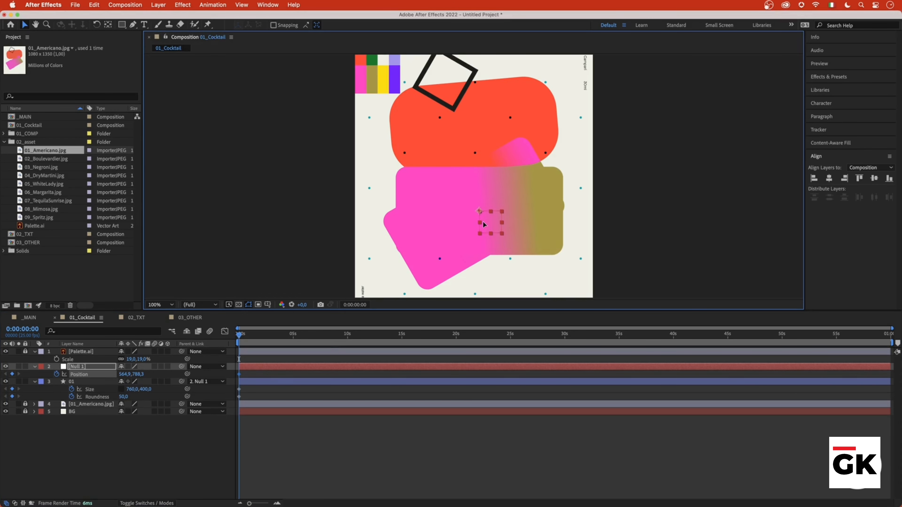
- Add a Rotation keyframe to Null 1 at the start and set its rotation to -30°
key(r)
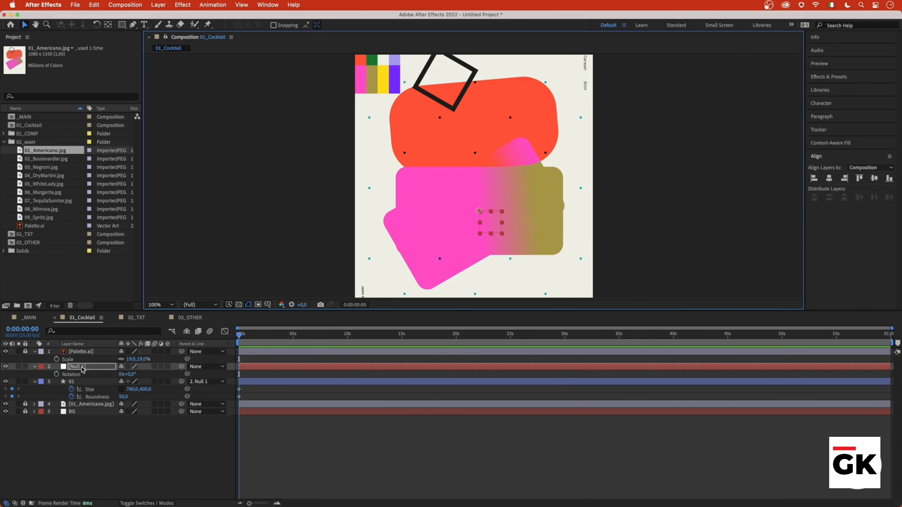
click(57, 374)
click(127, 375)
text(-)
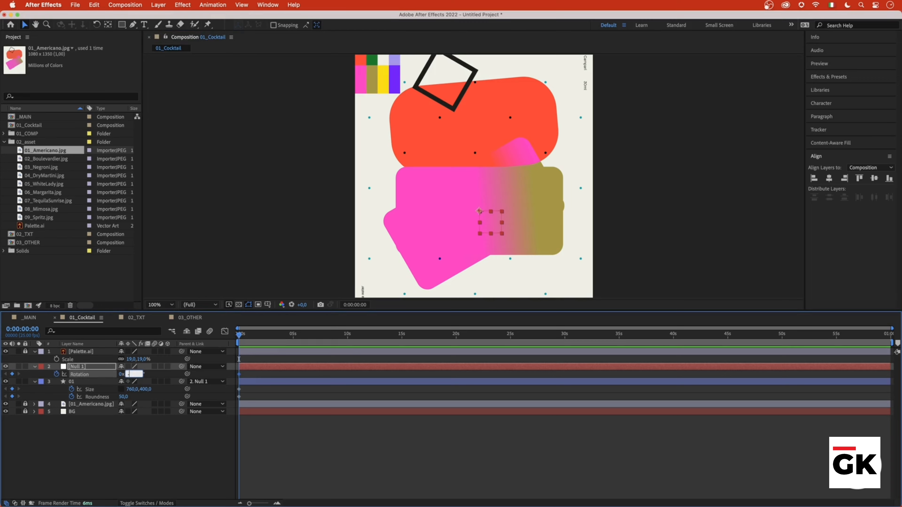
text(30)
key(Return)
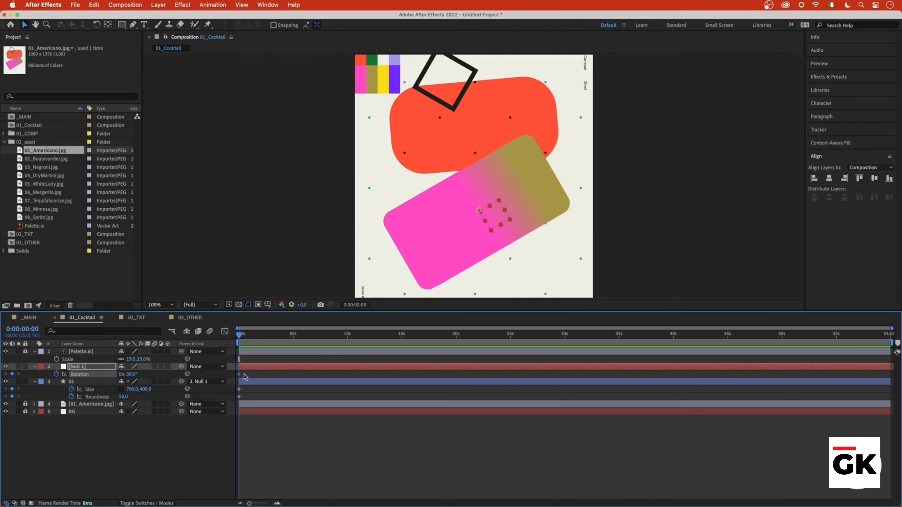
click(253, 375)
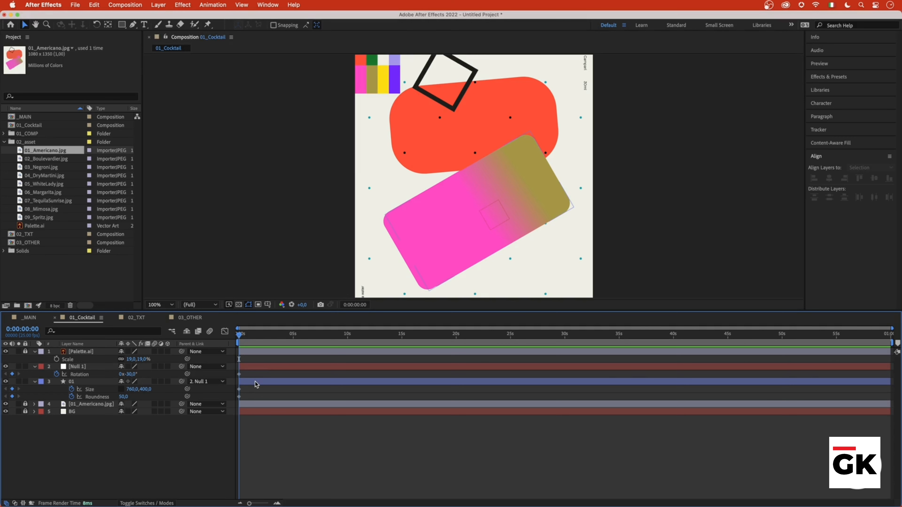
- Show Null 1's Position alongside Rotation and move the null to about 538.9, 800.3, aligning the rectangle with the reference shape
click(253, 367)
key(alt+shift+p)
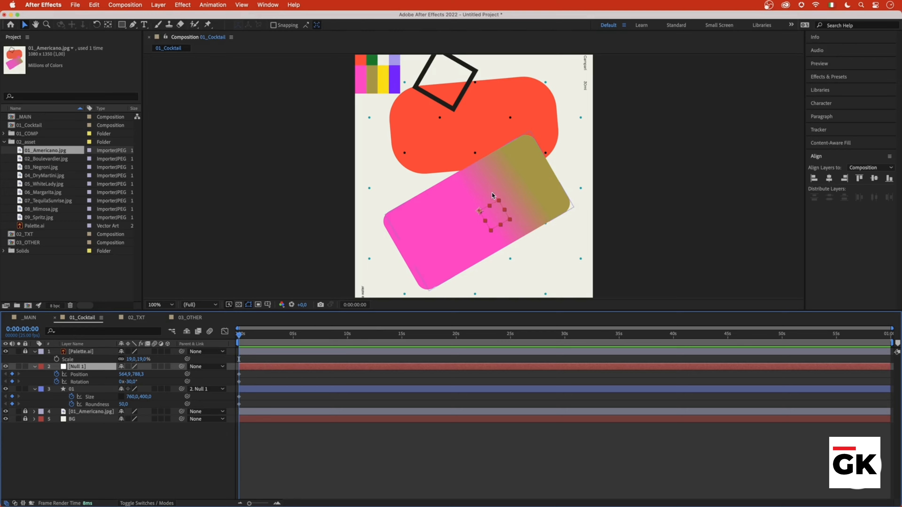
drag(494, 218, 482, 218)
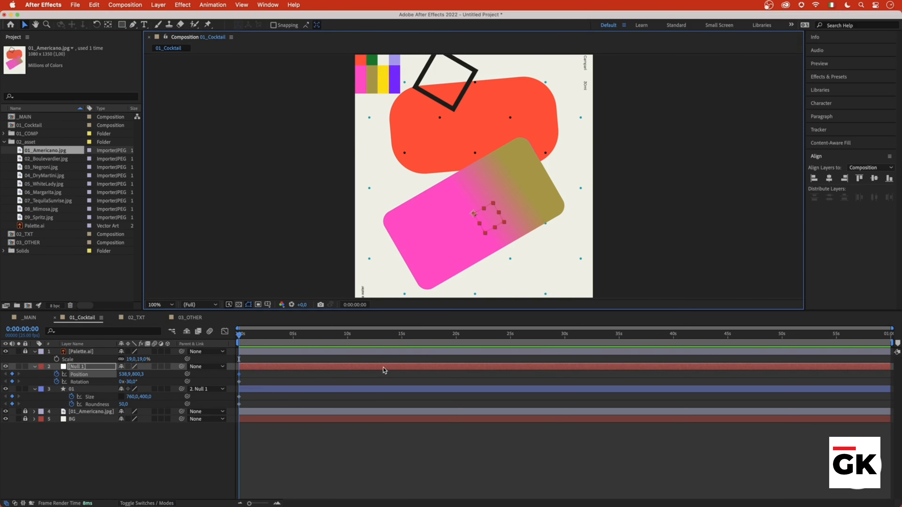
click(252, 378)
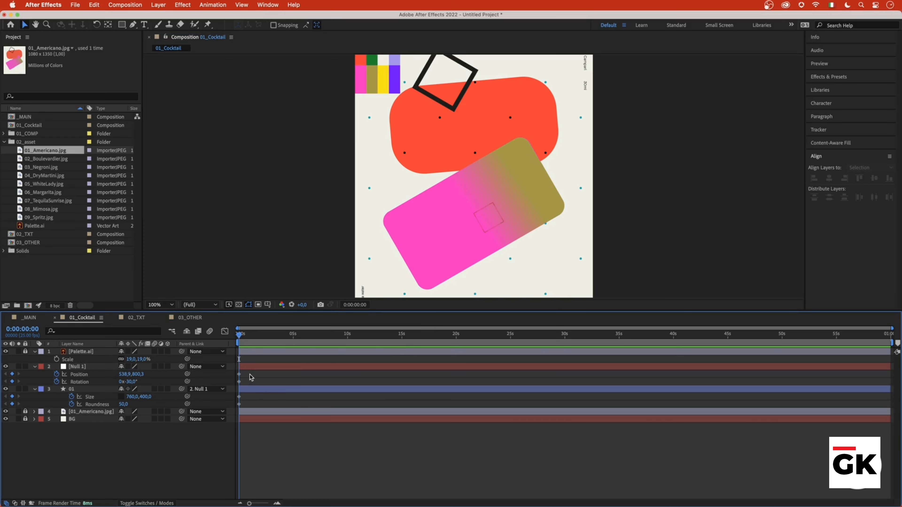
- Go to 0:00:01:00 in the timeline and unlock the 01_Americano.jpg reference layer
click(29, 331)
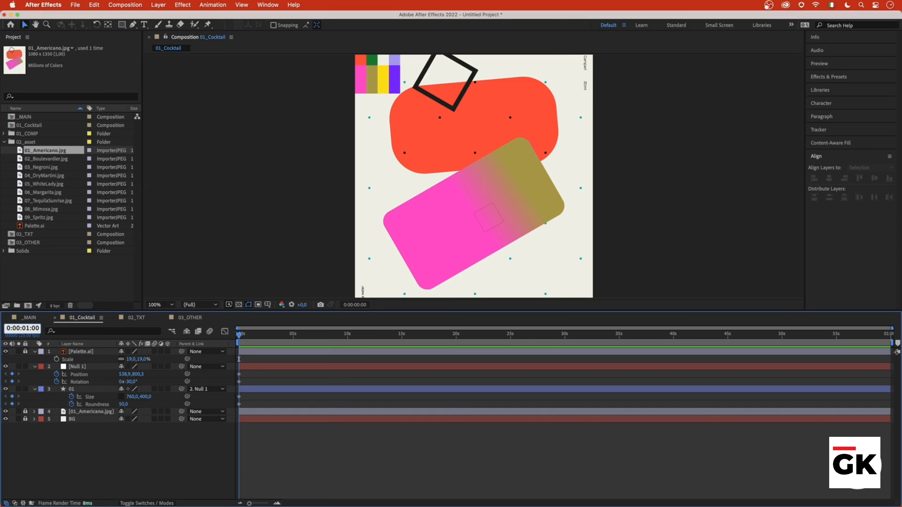
key(Return)
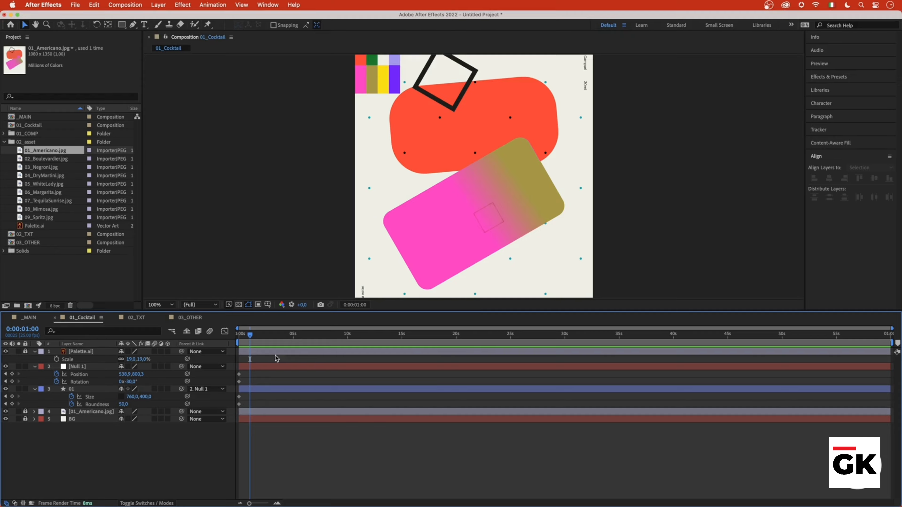
click(26, 412)
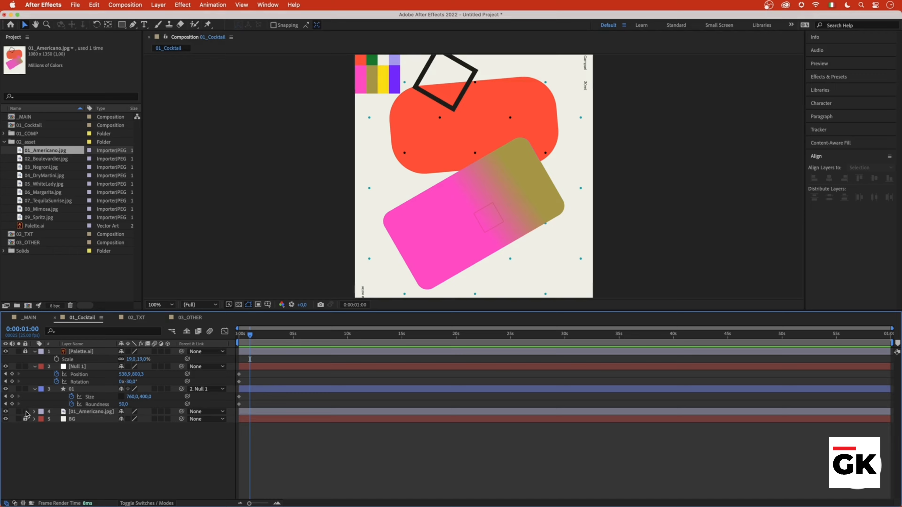
- Replace the 01_Americano.jpg reference layer with 02_Boulevardier.jpg and lock the layer
click(102, 413)
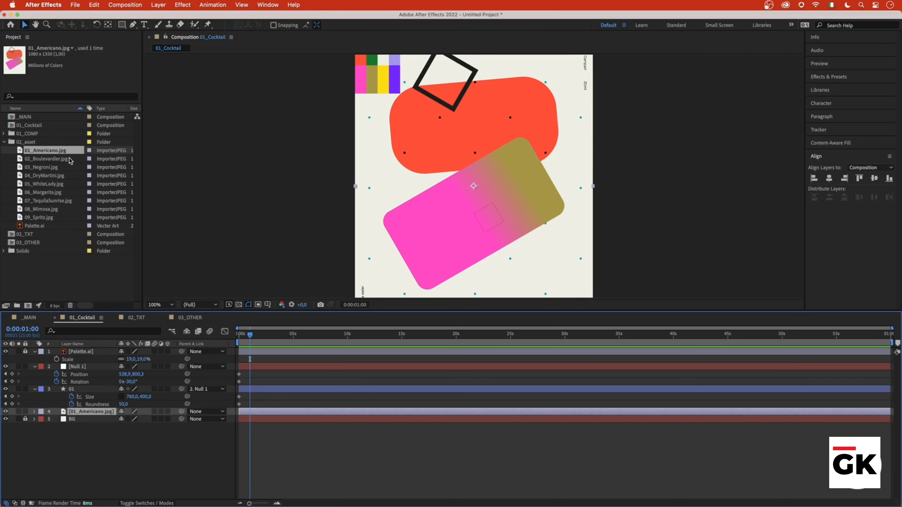
drag(50, 159, 94, 413)
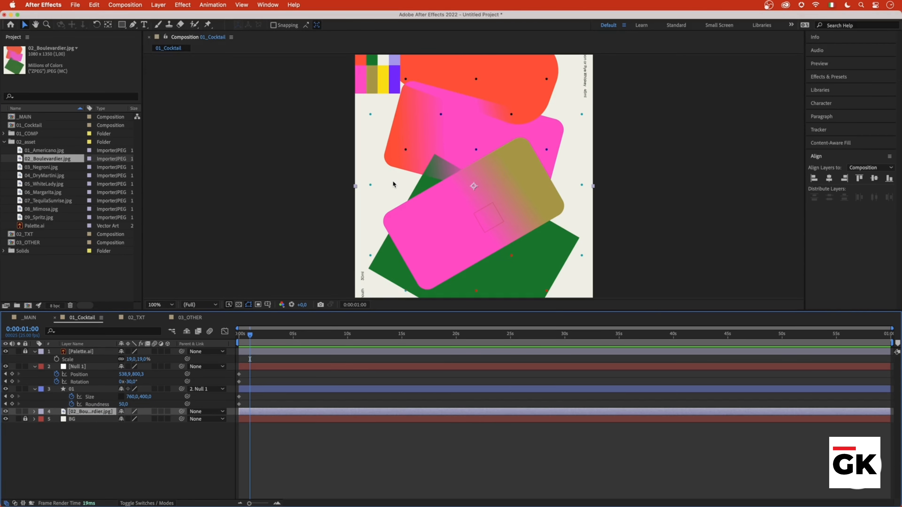
click(25, 412)
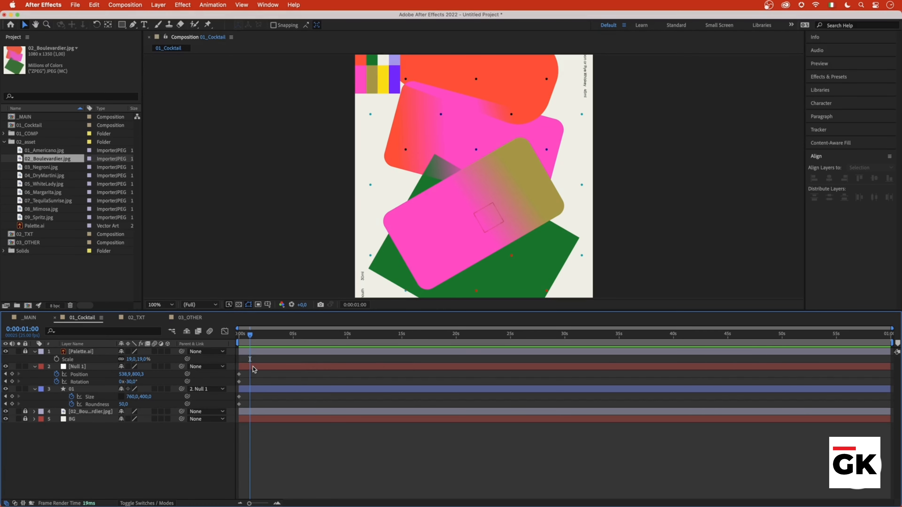
- At 0:00:01:00, set Null 1's rotation to 15° and its position to about 538.9, 478.3, matching the Boulevardier rectangle
click(254, 367)
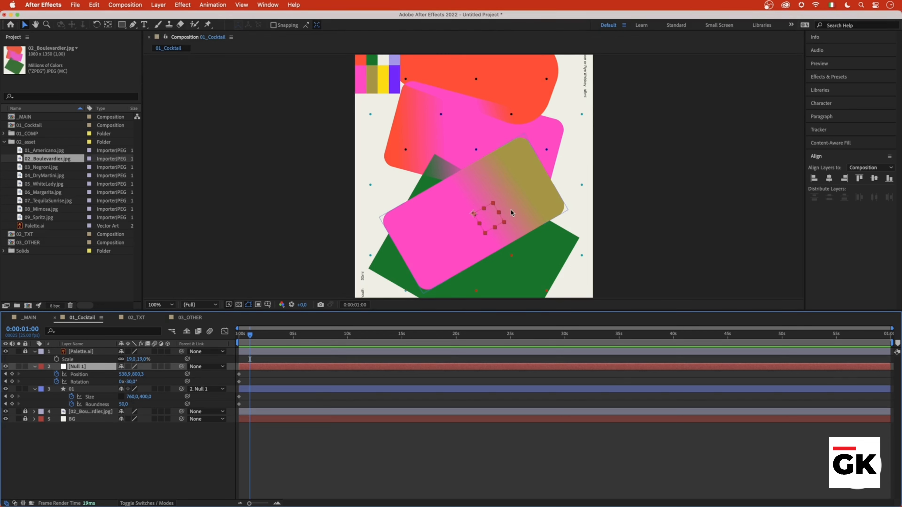
click(128, 382)
text(15)
key(Return)
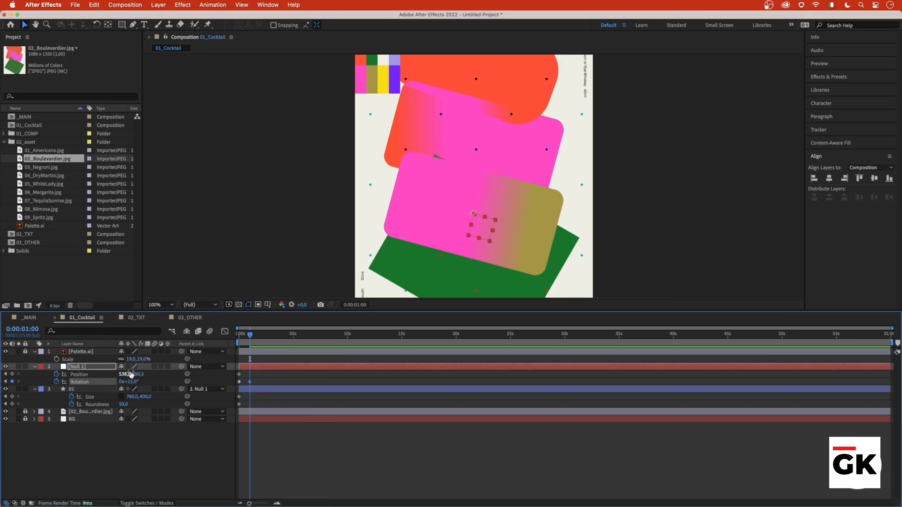
drag(131, 374, 88, 374)
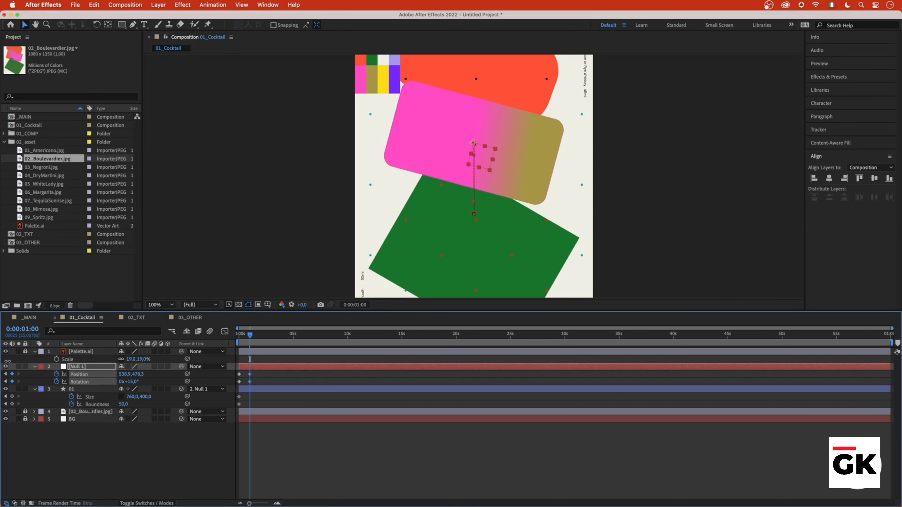
drag(10, 361, 7, 361)
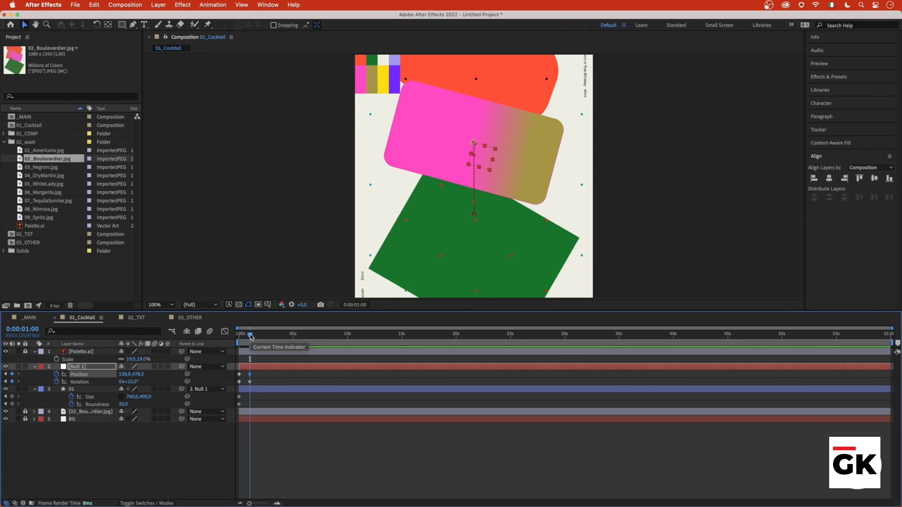
- Preview Null 1's position and rotation animation from 0:00:00:00
drag(250, 337, 228, 334)
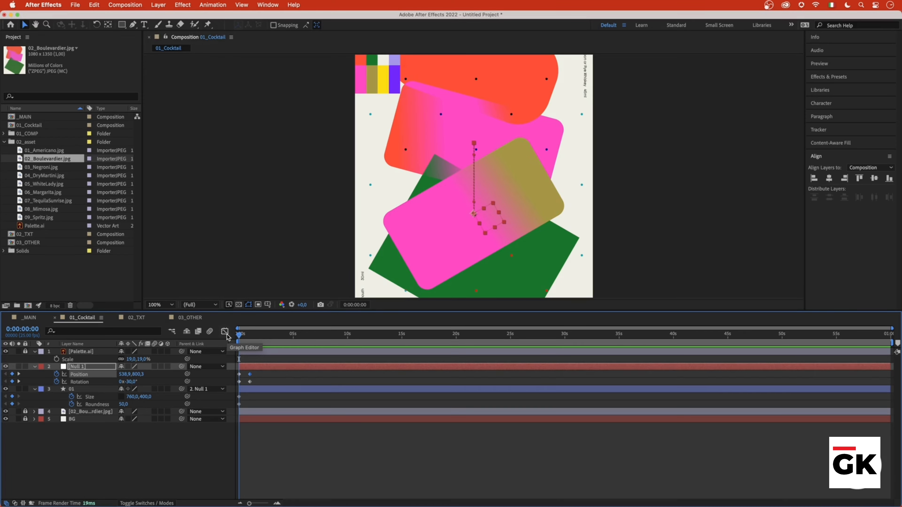
key(space)
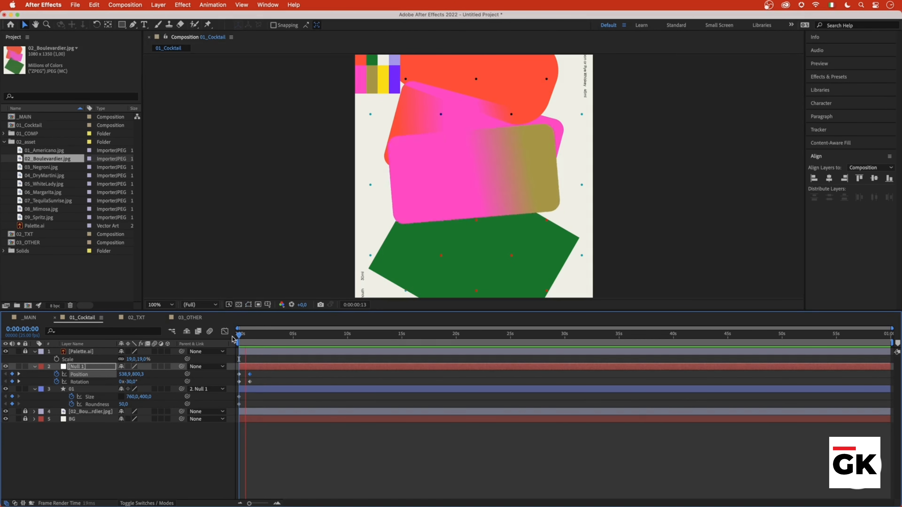
key(space)
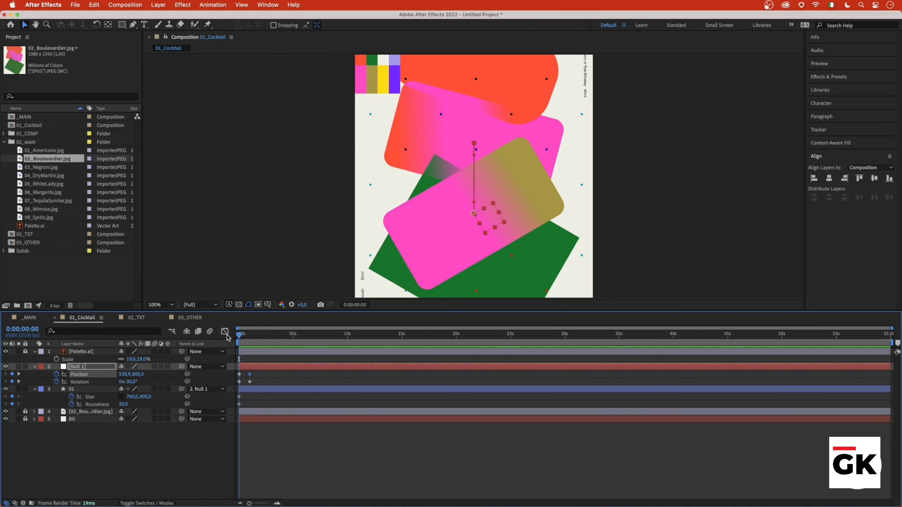
click(265, 380)
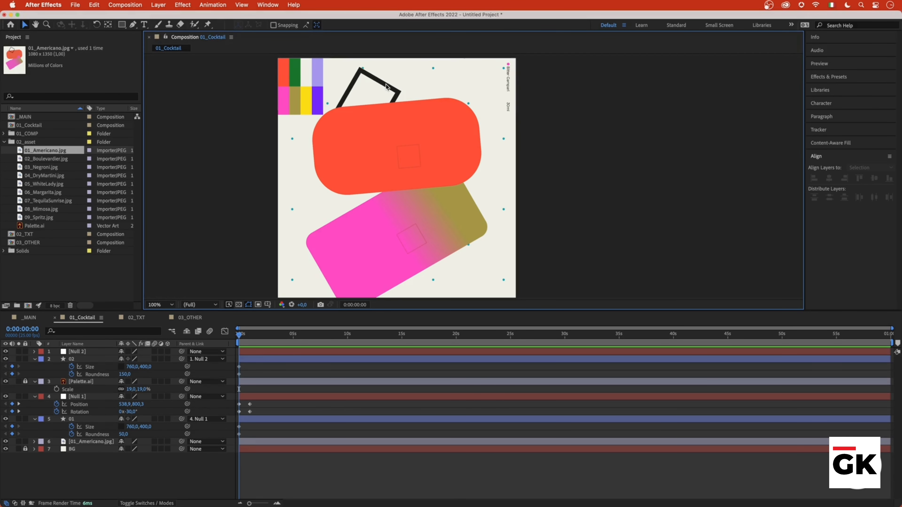
- Draw a rectangle near the black outlined square as a new shape layer and set its size to 220 × 220
click(122, 25)
drag(355, 89, 396, 129)
click(50, 367)
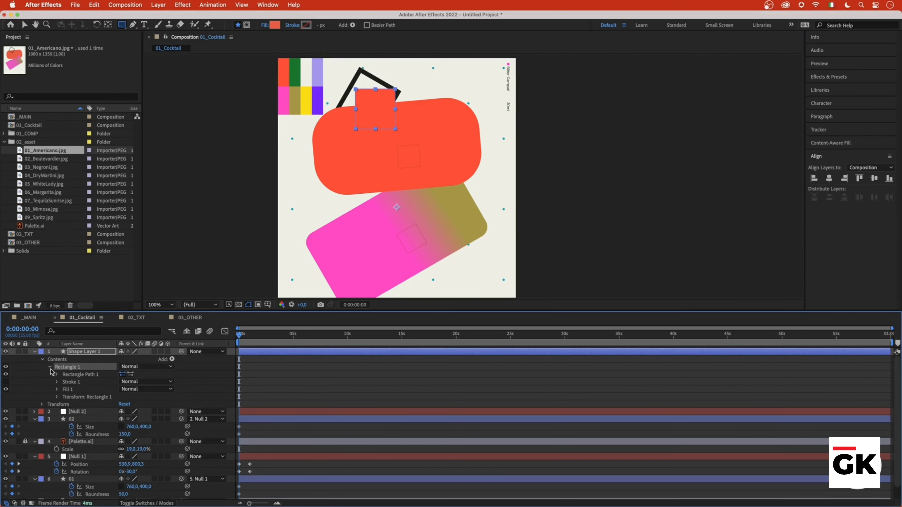
click(57, 375)
click(134, 382)
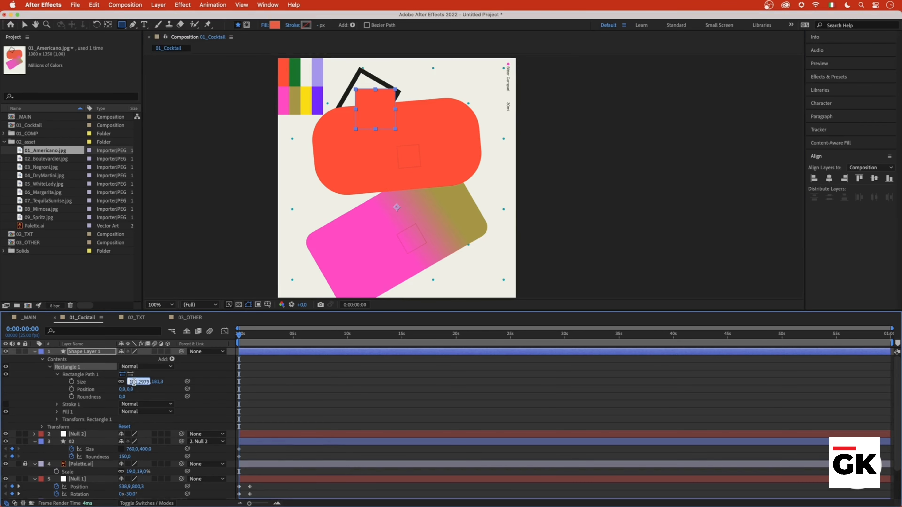
text(220)
key(Tab)
text(220)
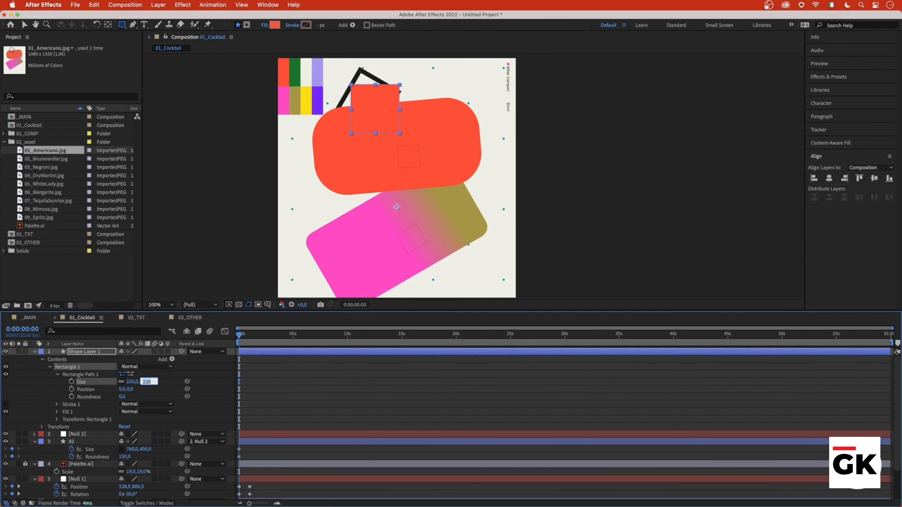
click(268, 392)
- Set the fill of Shape Layer 1's square to None
click(280, 354)
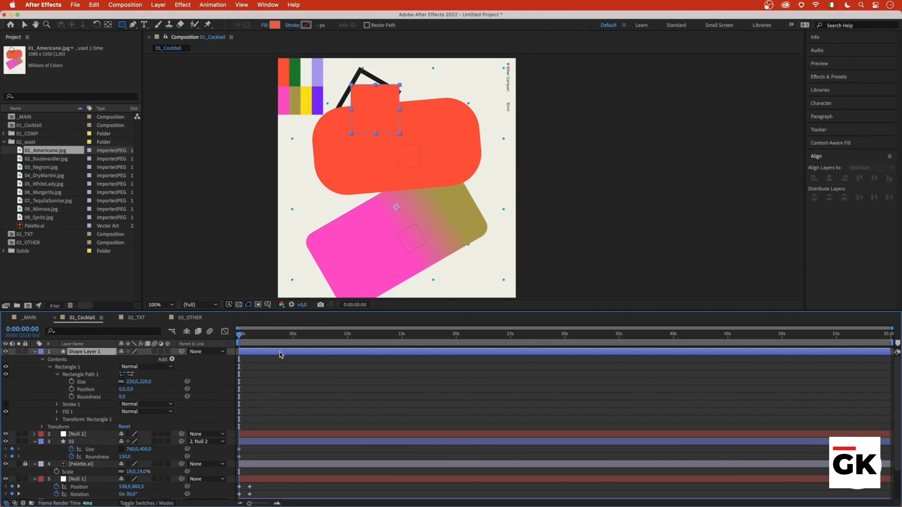
click(264, 25)
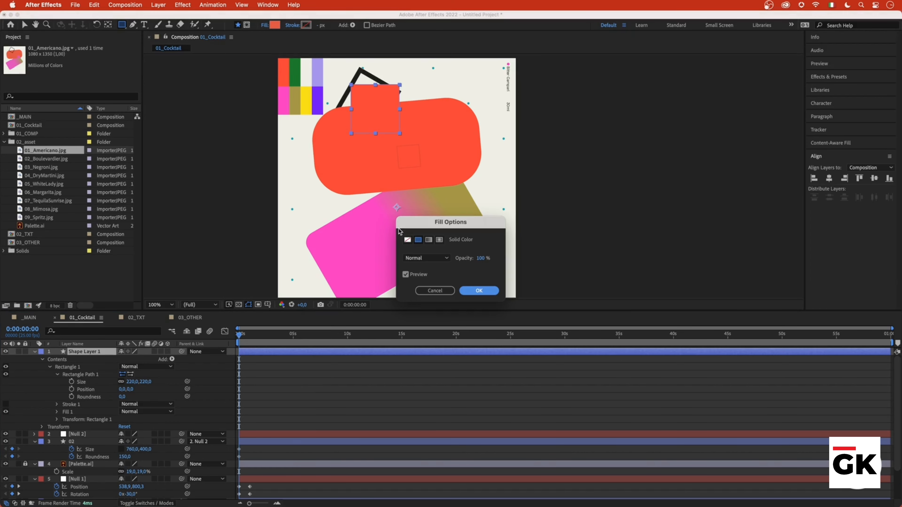
click(408, 240)
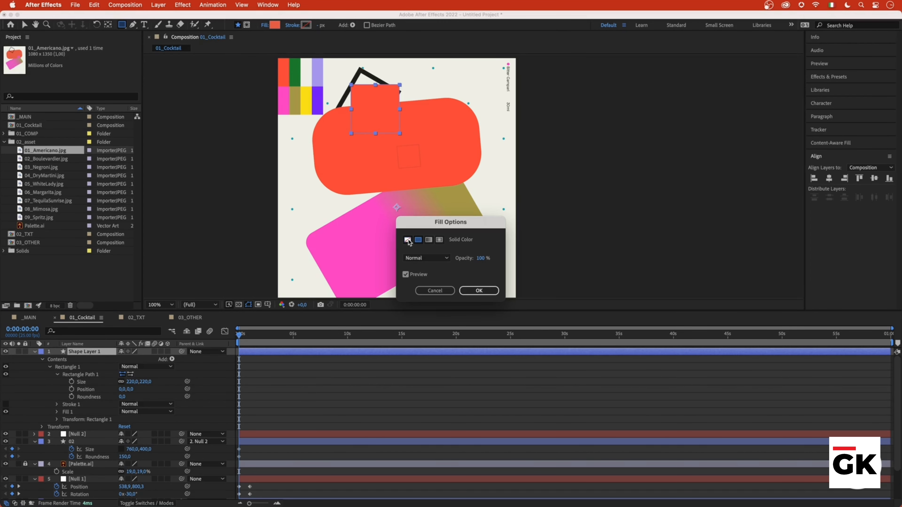
click(479, 291)
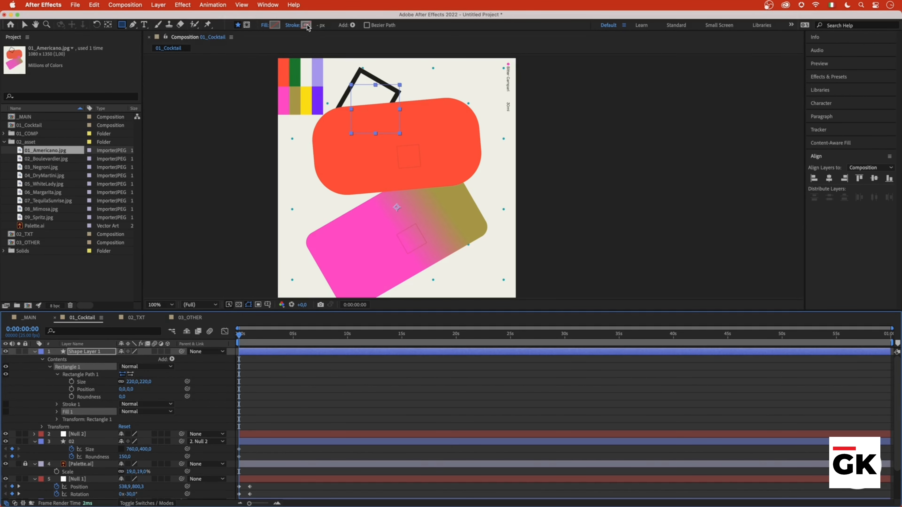
- Give the square a 20 px stroke in the near-black #1D1D1D sampled from the reference outline
click(318, 25)
text(20)
key(Return)
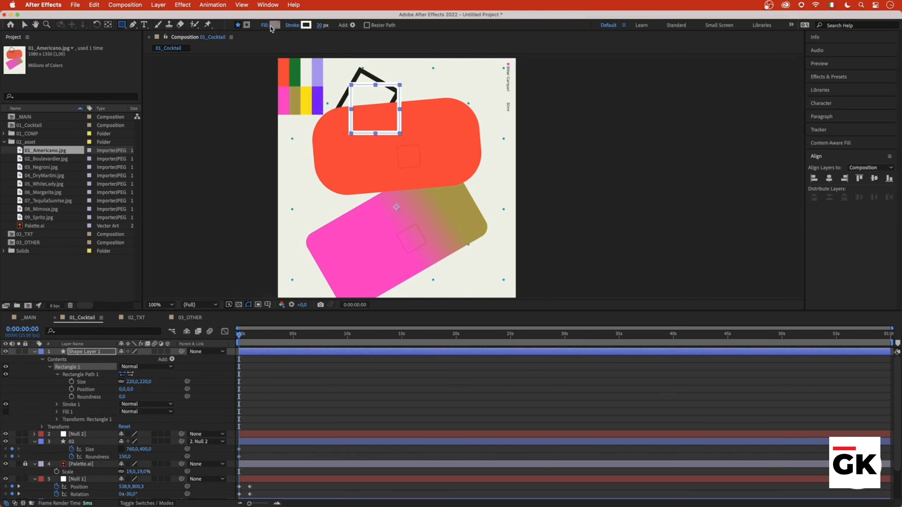
click(308, 25)
click(524, 253)
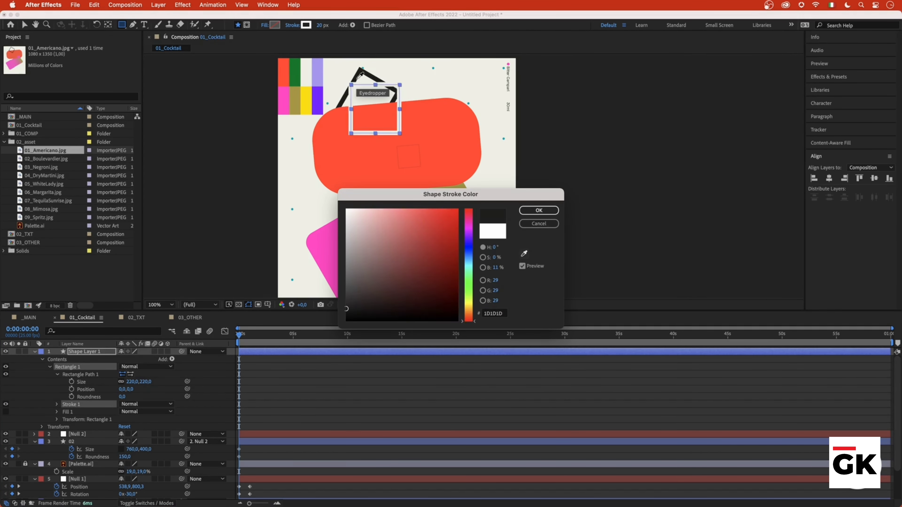
click(367, 71)
click(539, 210)
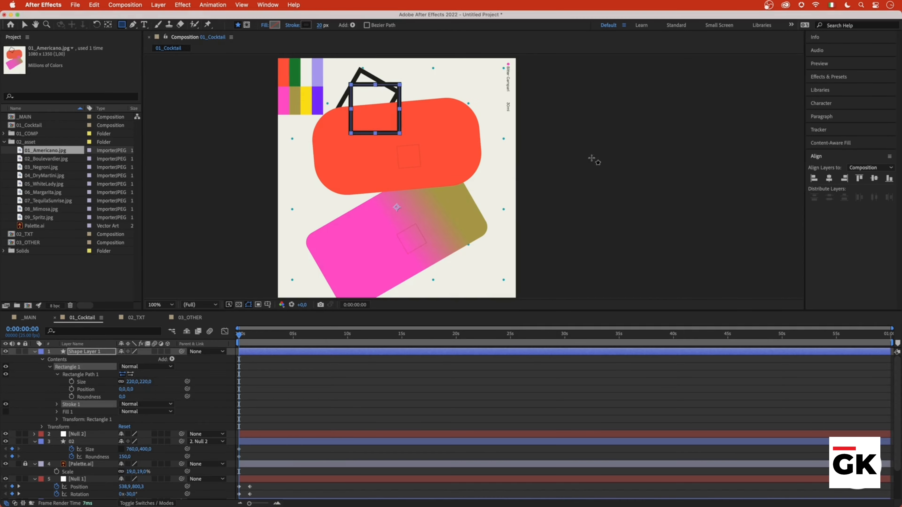
- Add Offset Paths to Shape Layer 1 with an amount of -10 so the stroke sits inside the square's edges
click(272, 382)
click(276, 353)
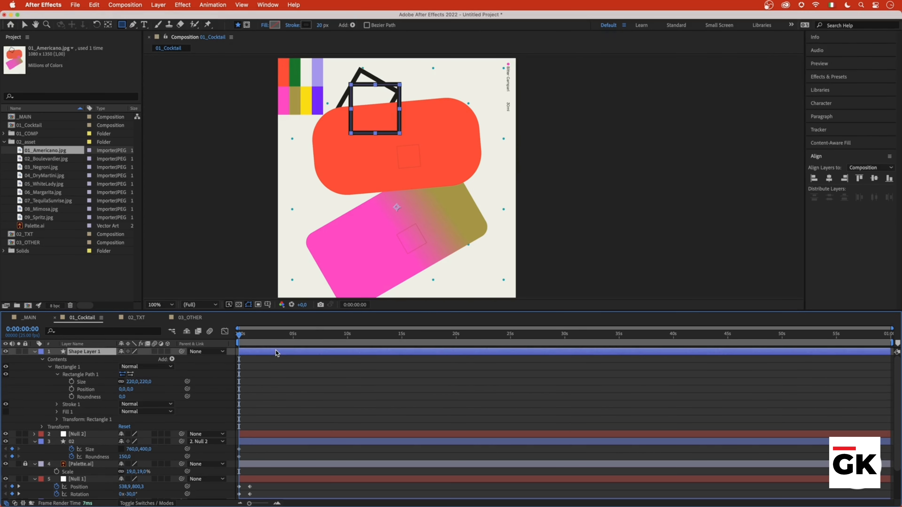
click(172, 360)
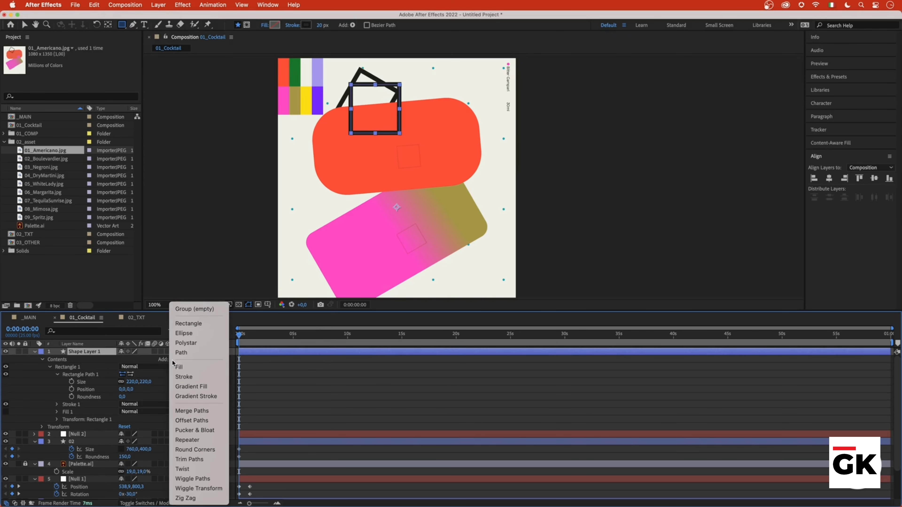
click(192, 421)
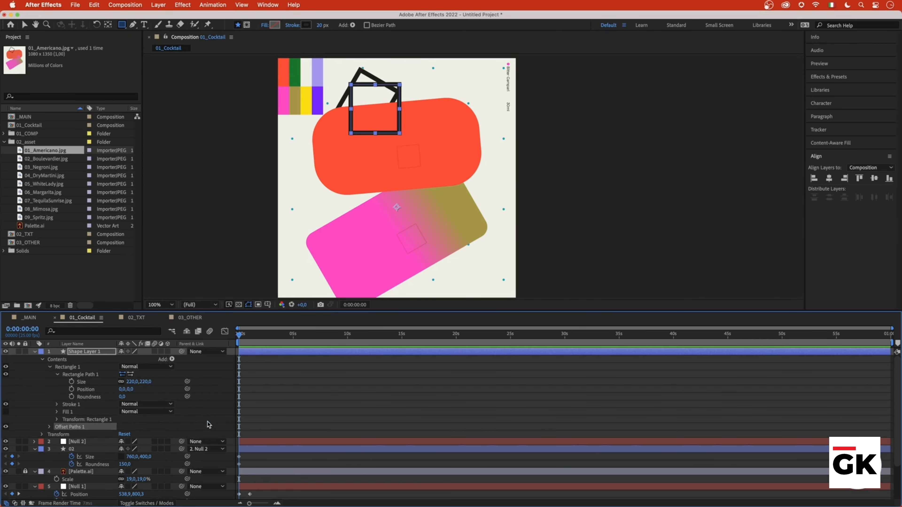
click(50, 426)
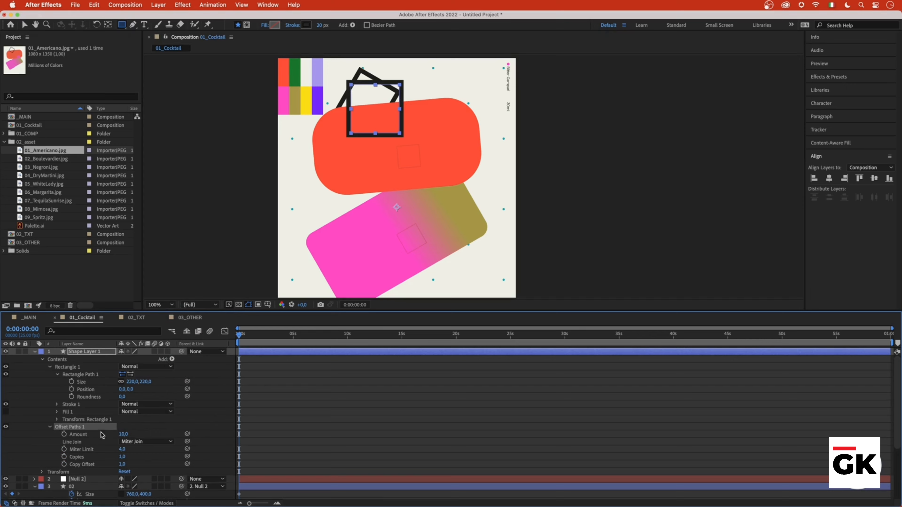
click(127, 435)
text(-10)
key(Return)
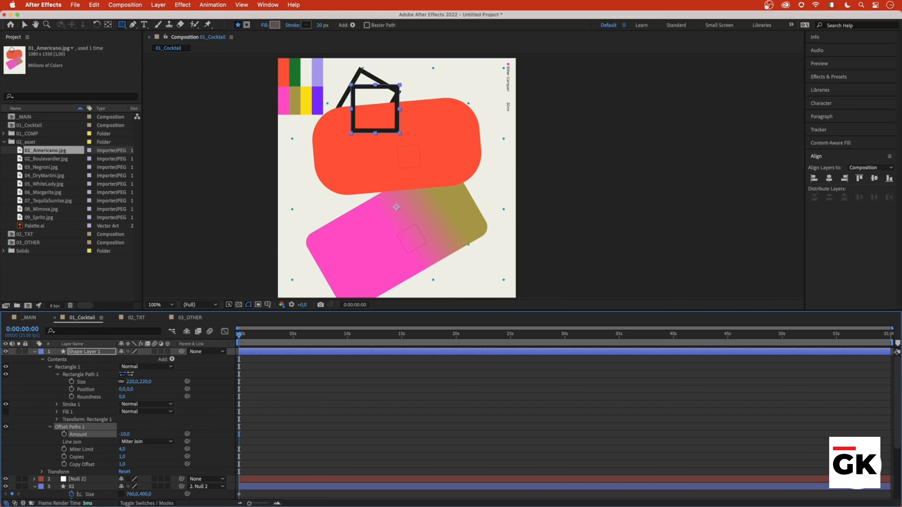
key(v)
scroll(399, 92, up, 4)
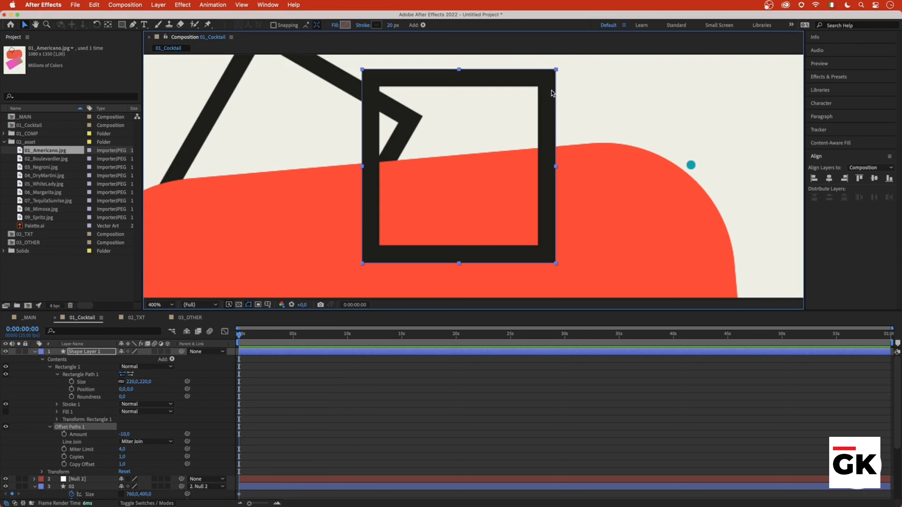
click(282, 379)
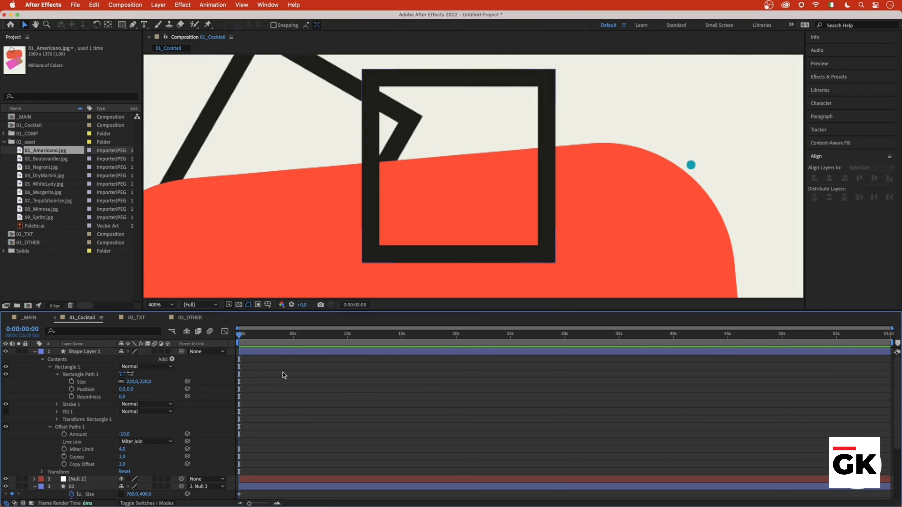
- Add a null object at the centre of the outlined square and parent Shape Layer 1 to it
click(280, 353)
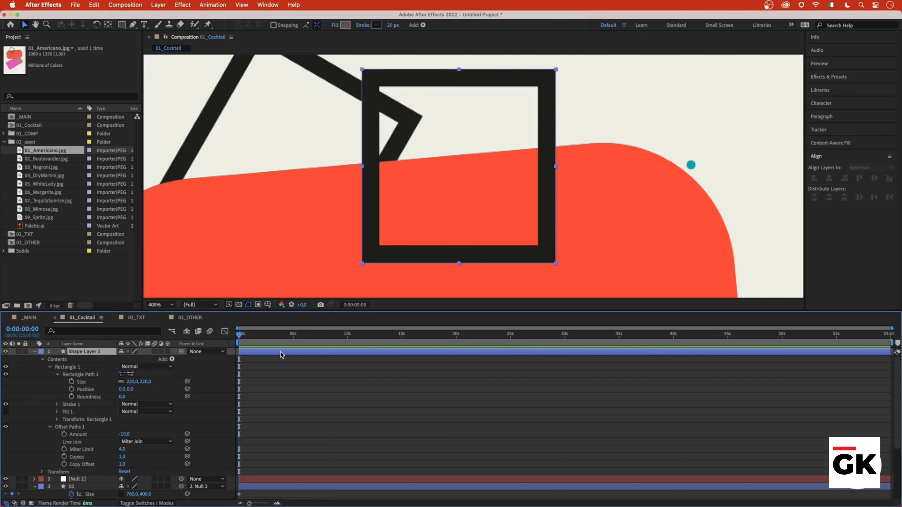
key(super+alt+shift+y)
scroll(433, 154, down, 2)
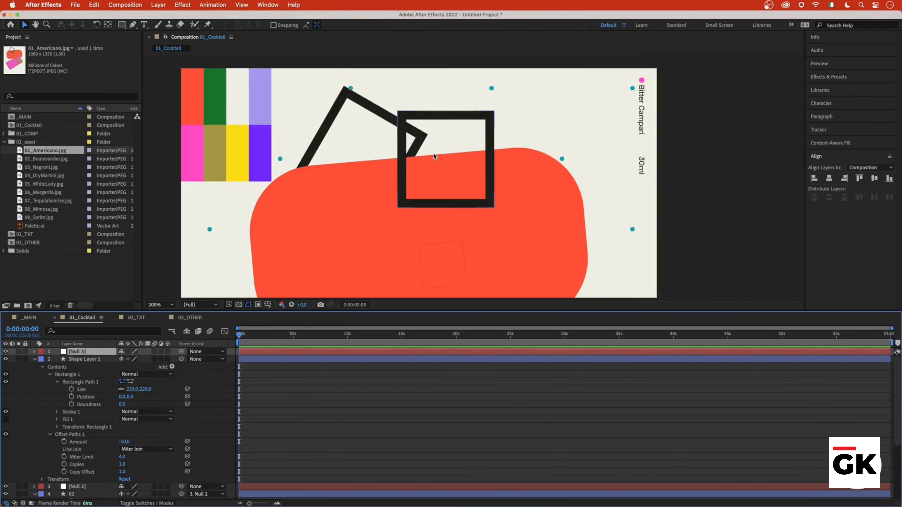
drag(484, 198, 460, 184)
drag(406, 258, 414, 145)
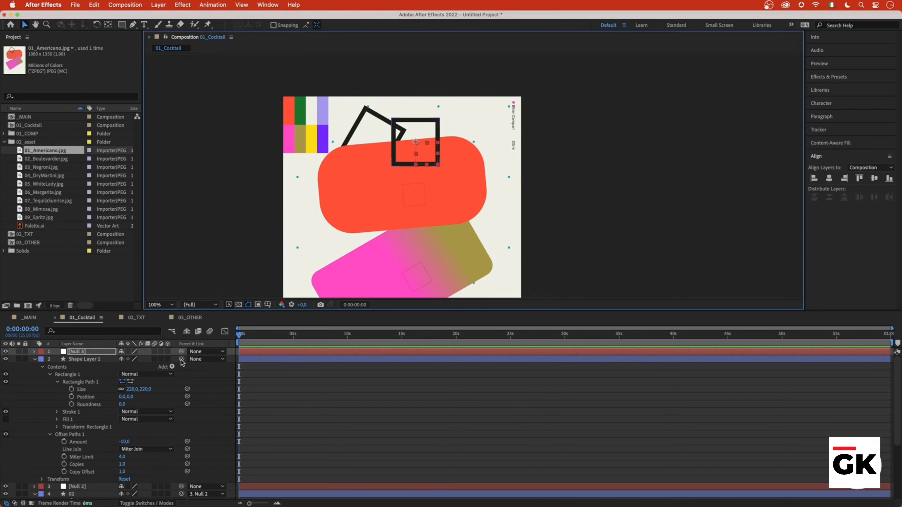
drag(182, 359, 251, 353)
- Set Null 3's rotation to 30°
click(256, 352)
key(r)
click(128, 359)
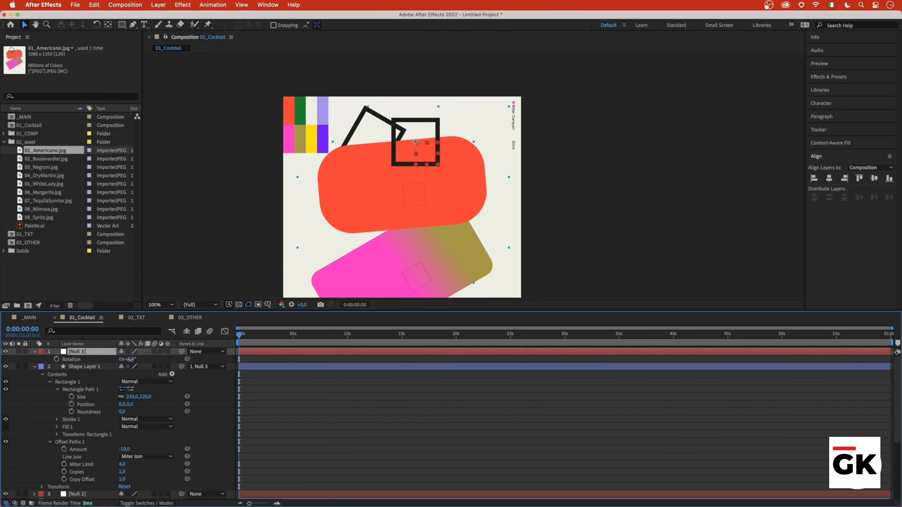
text(30)
key(Return)
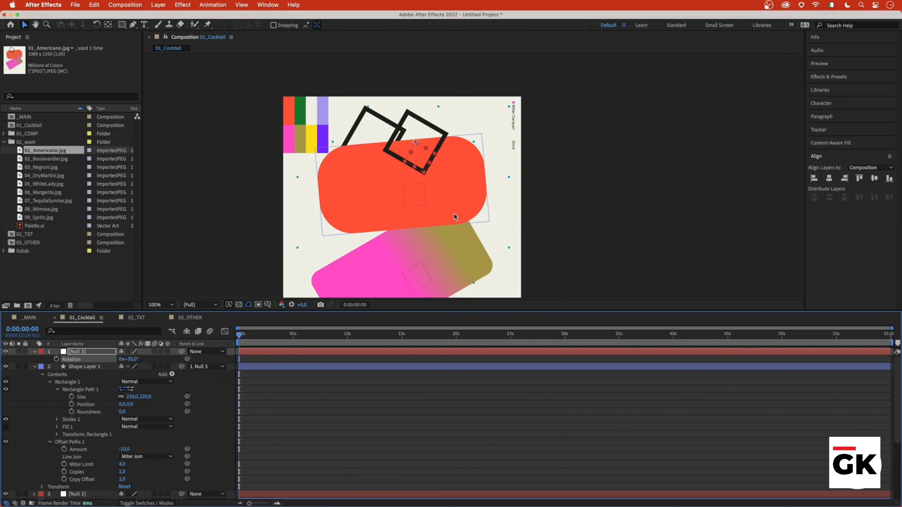
- Move Null 3 so the outlined square lines up with the black square in the Americano reference
scroll(405, 134, up, 1)
drag(405, 134, 404, 179)
drag(423, 215, 349, 201)
scroll(436, 189, down, 1)
drag(436, 189, 367, 88)
scroll(493, 171, down, 1)
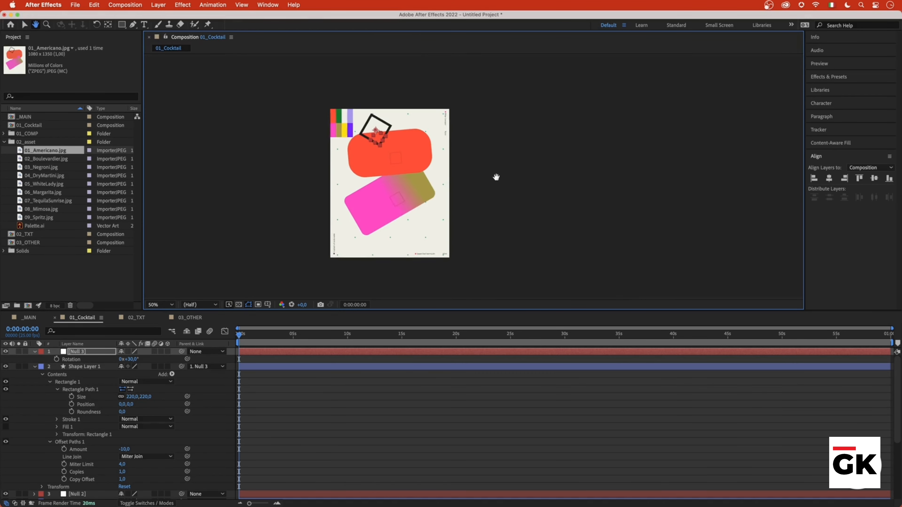
- Select all unlocked layers and collapse their expanded properties in the timeline
key(super+a)
key(u)
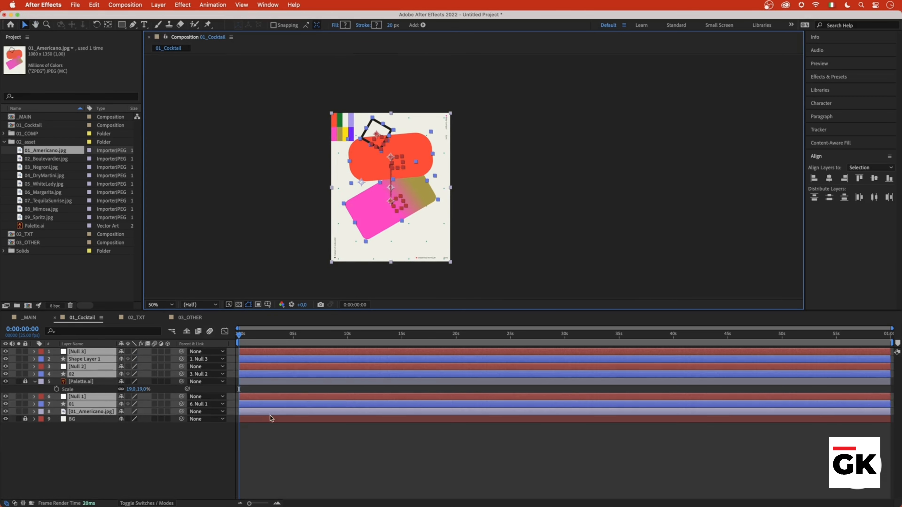
- Move the layers from Null 3 down to 02 beneath the Palette.ai layer, putting Palette.ai at the top of the stack
click(55, 440)
click(88, 380)
click(76, 351)
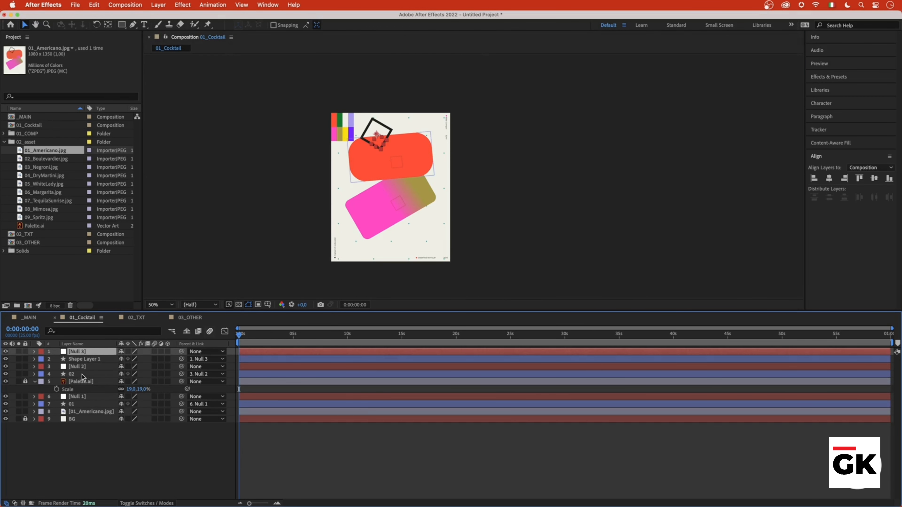
shift+click(73, 374)
drag(73, 374, 93, 397)
click(93, 449)
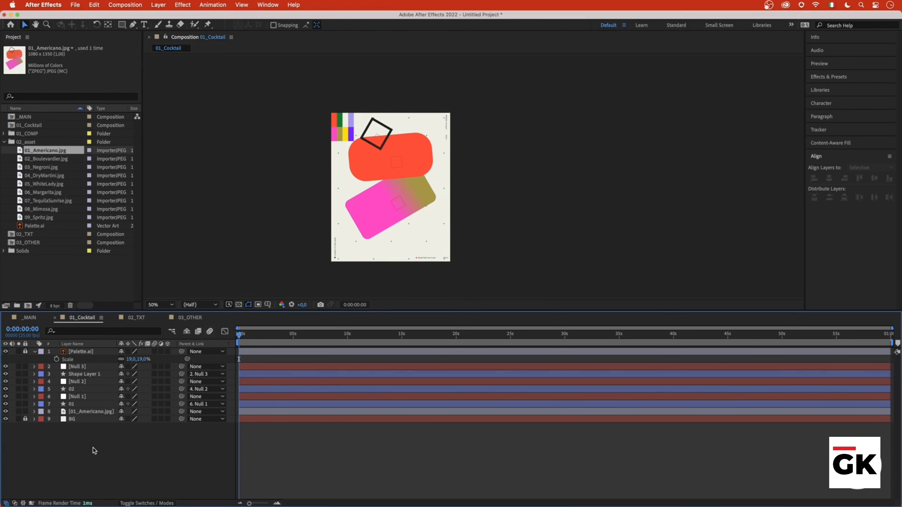
- Move the current time to 0:00:01:00 and replace the Americano reference layer with 02_Boulevardier.jpg at the top of the stack
click(5, 411)
click(5, 412)
click(25, 329)
text(100)
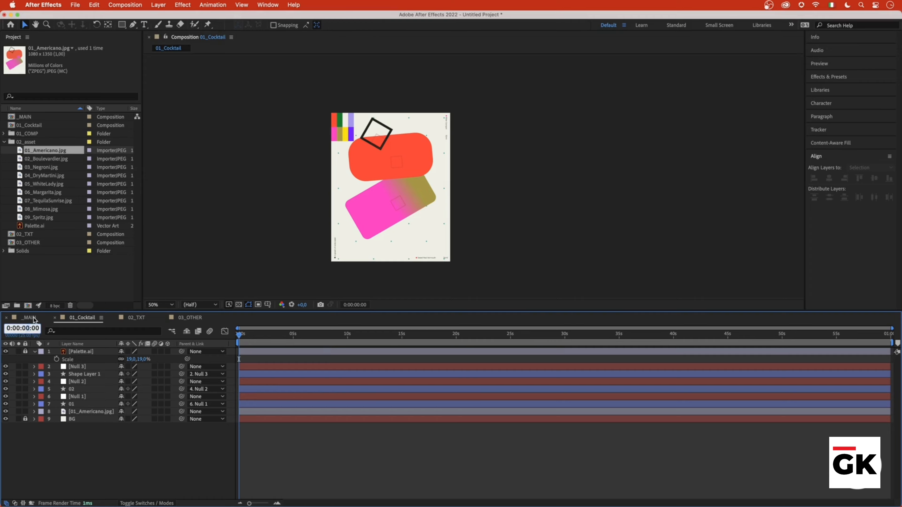
key(Return)
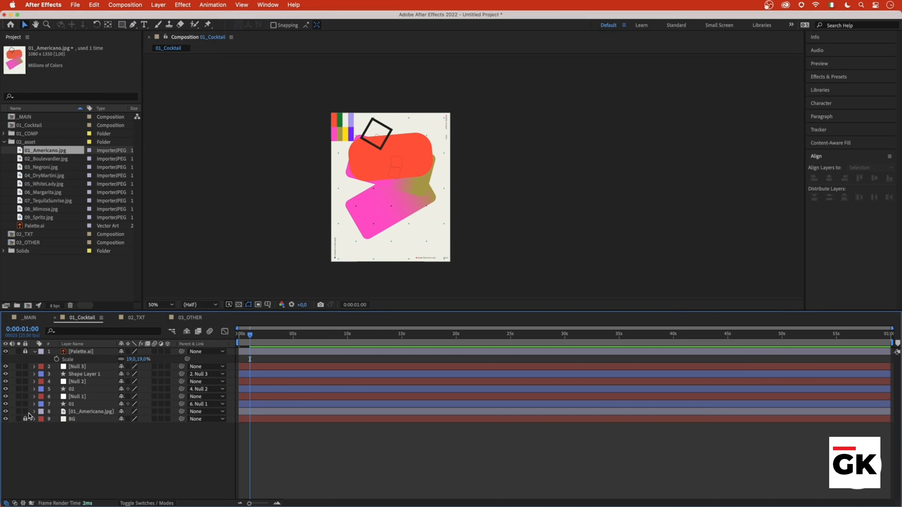
click(103, 414)
drag(48, 162, 102, 352)
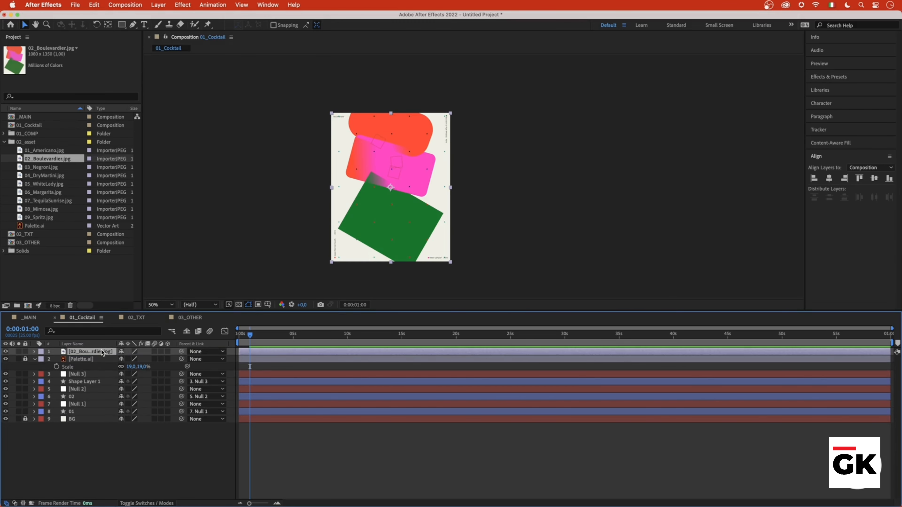
- Set the Boulevardier reference layer's opacity to 50% and lock the layer
key(t)
click(124, 359)
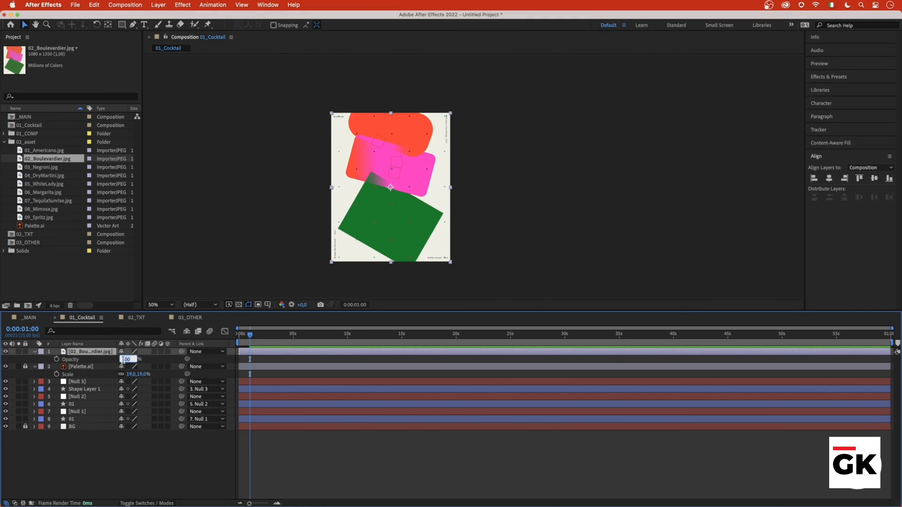
text(50)
key(Return)
click(25, 351)
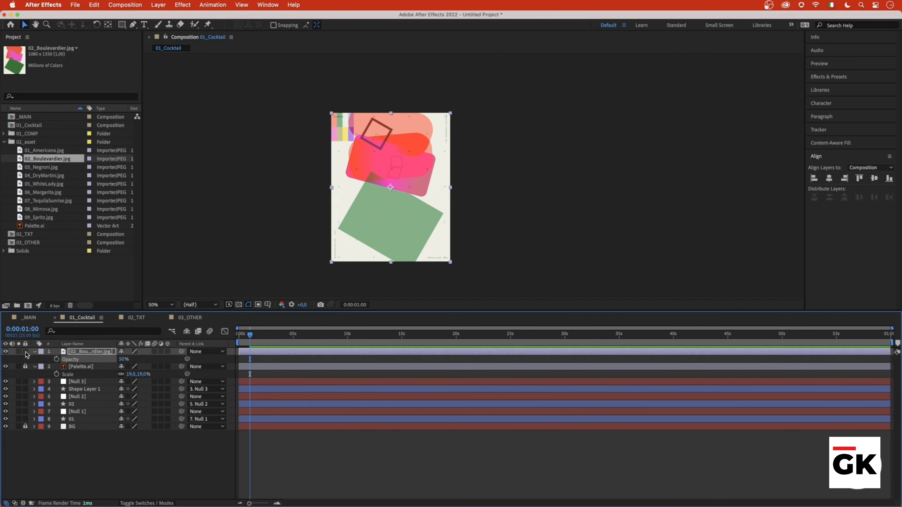
- Select Null 1, Null 2 and Null 3 together and set rotation keyframes on them at 1 second
key(h)
scroll(385, 126, up, 4)
drag(432, 152, 456, 154)
key(v)
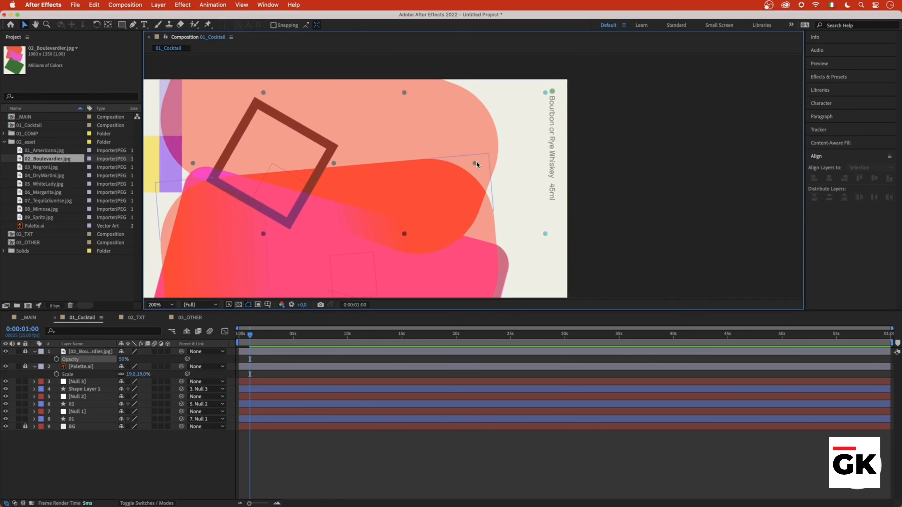
scroll(477, 162, down, 2)
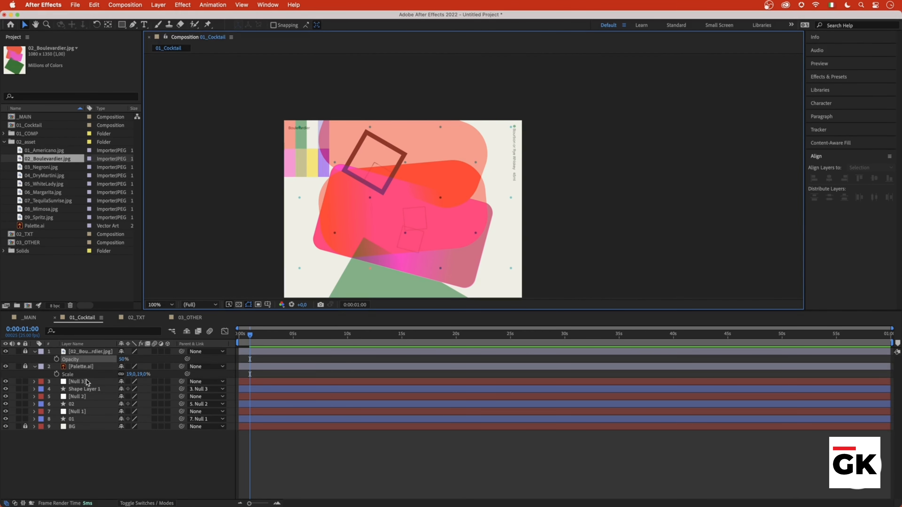
click(87, 382)
super+click(90, 396)
super+click(98, 411)
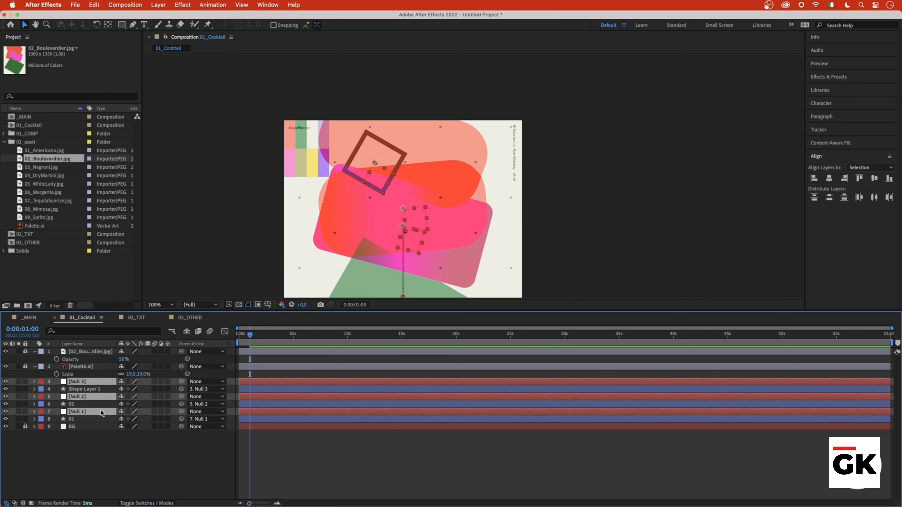
key(u)
key(p)
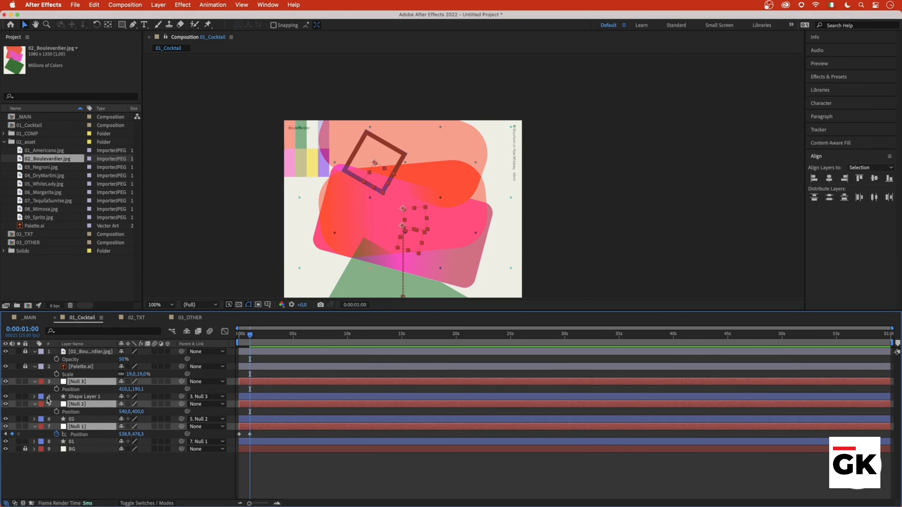
key(s)
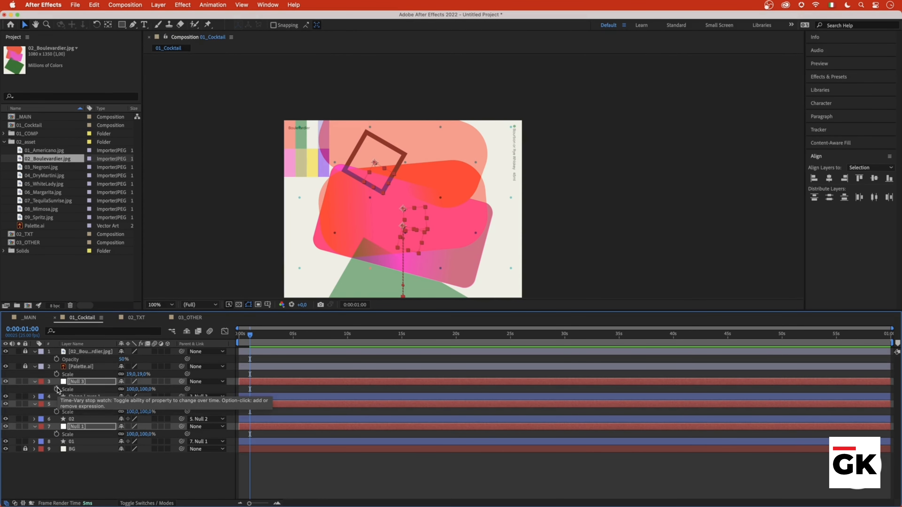
key(alt+shift+r)
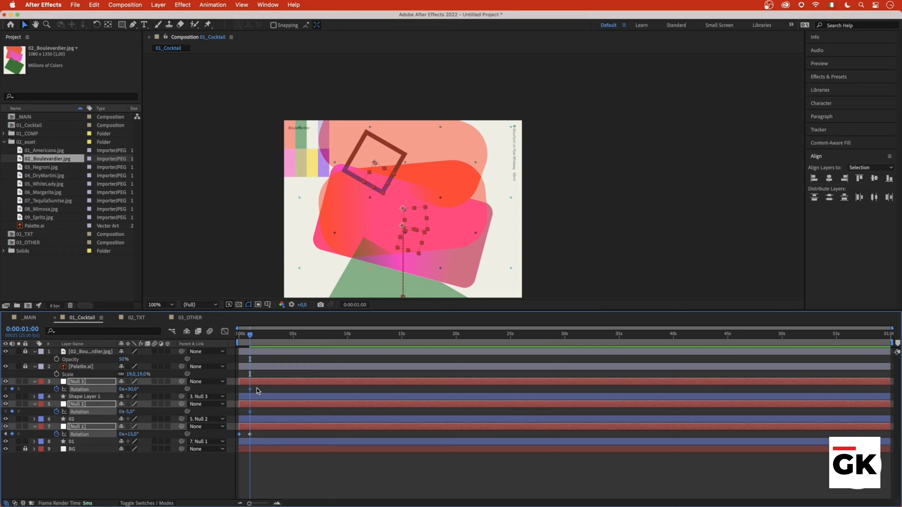
- Add position keyframes to Null 3 and Null 2 and shift their position and rotation keyframes to the start of the timeline
click(263, 382)
shift+click(269, 404)
key(shift+p)
drag(257, 388, 241, 428)
click(268, 426)
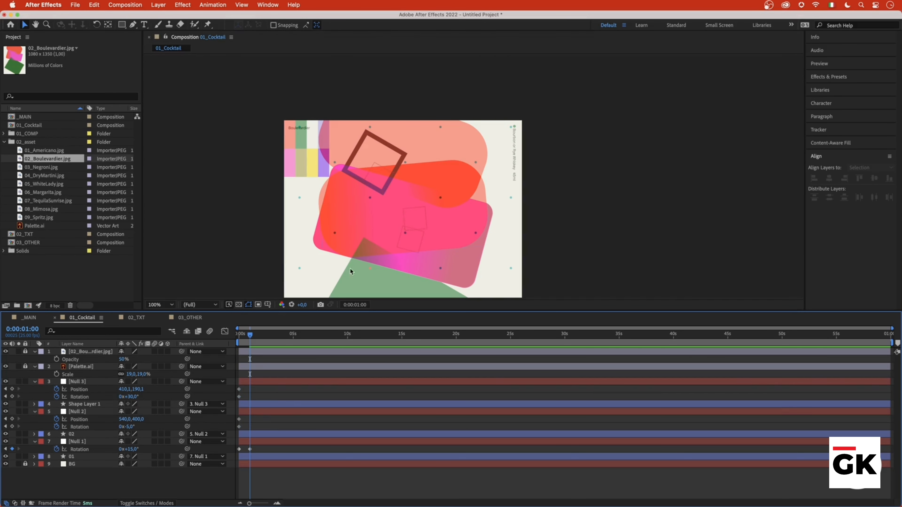
- Hide the Boulevardier reference and add 90° to Null 3's rotation at 1 second, making it 120°
scroll(355, 233, down, 2)
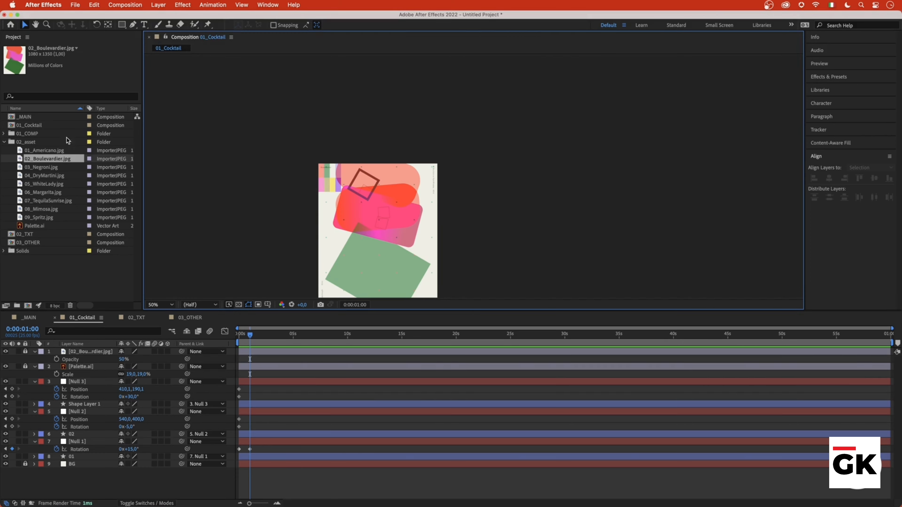
click(88, 384)
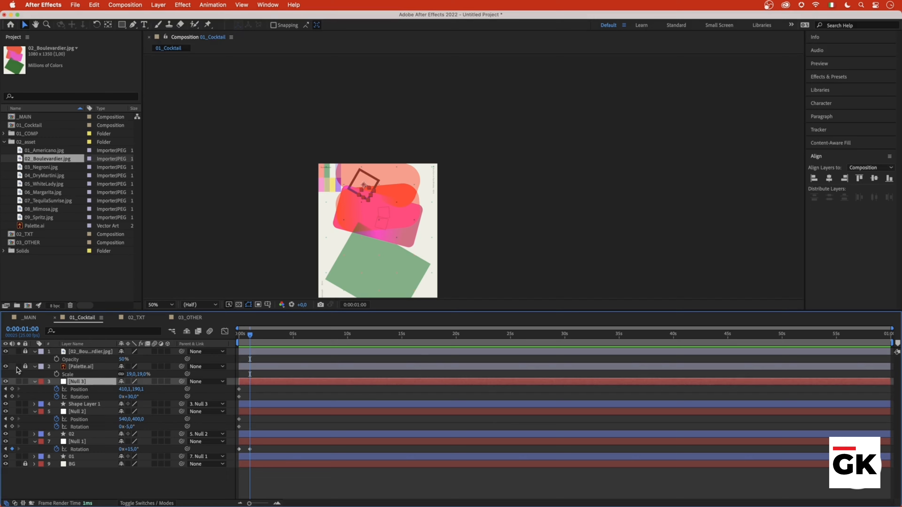
click(6, 351)
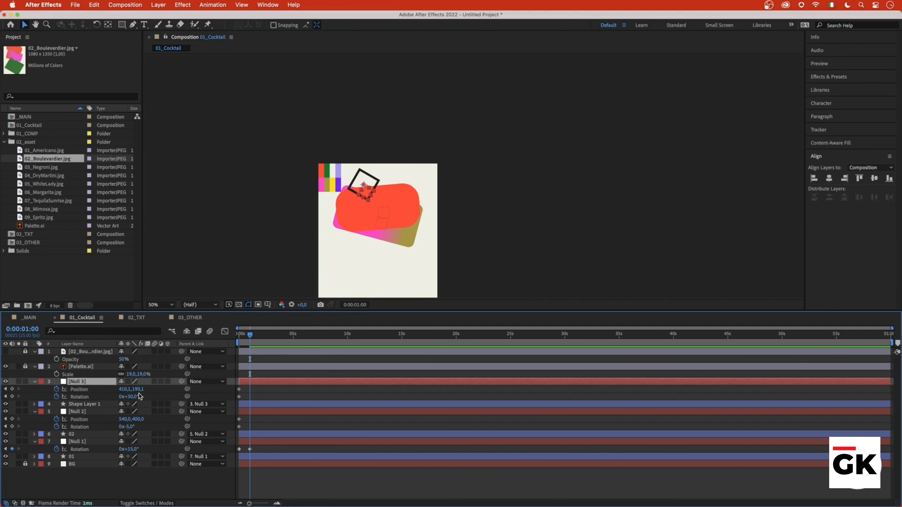
click(129, 397)
text(30+90)
key(Return)
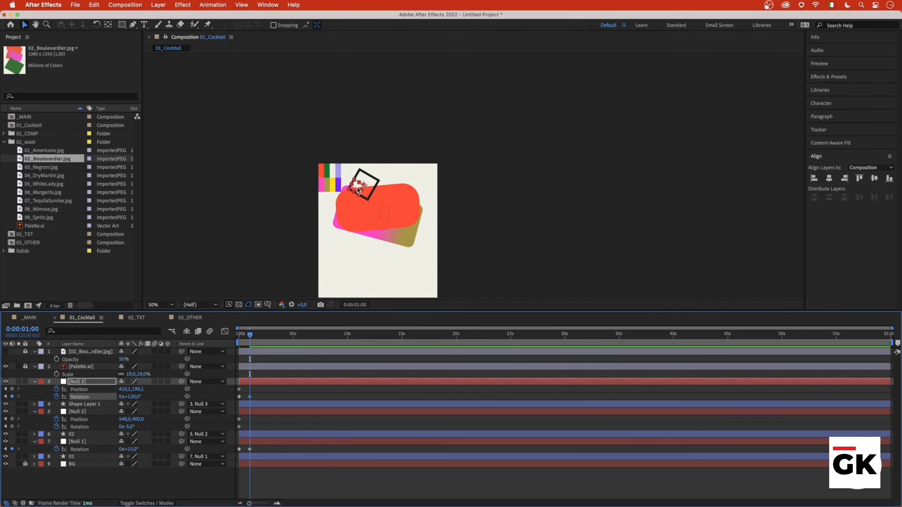
- Move Null 3 straight up above the canvas at 1 second, to about 410, -418, and preview the animation
drag(357, 188, 358, 123)
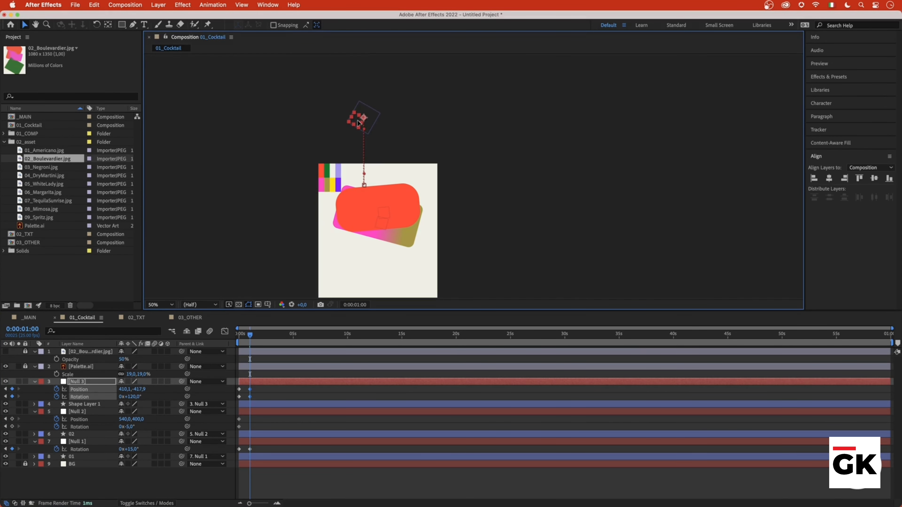
click(236, 335)
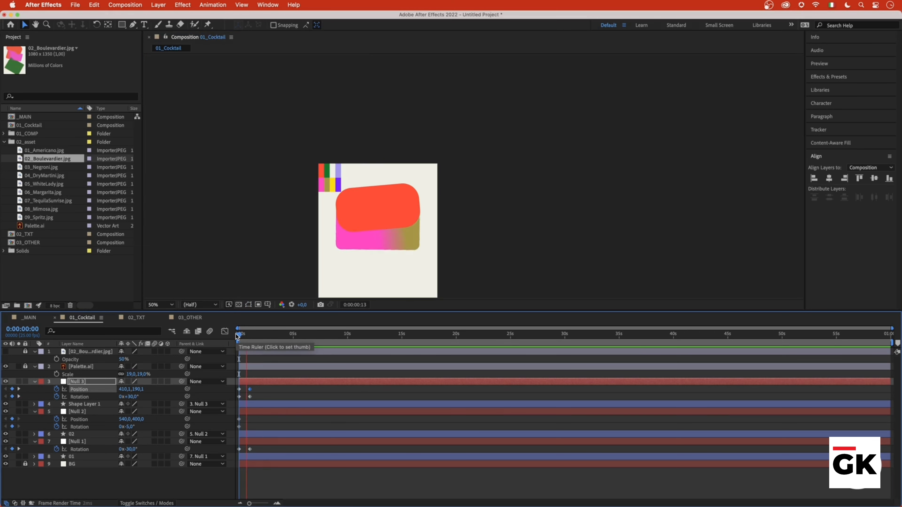
key(space)
mouse_move(255, 336)
mouse_down()
mouse_move(238, 336)
mouse_move(248, 335)
mouse_up()
key(space)
key(space)
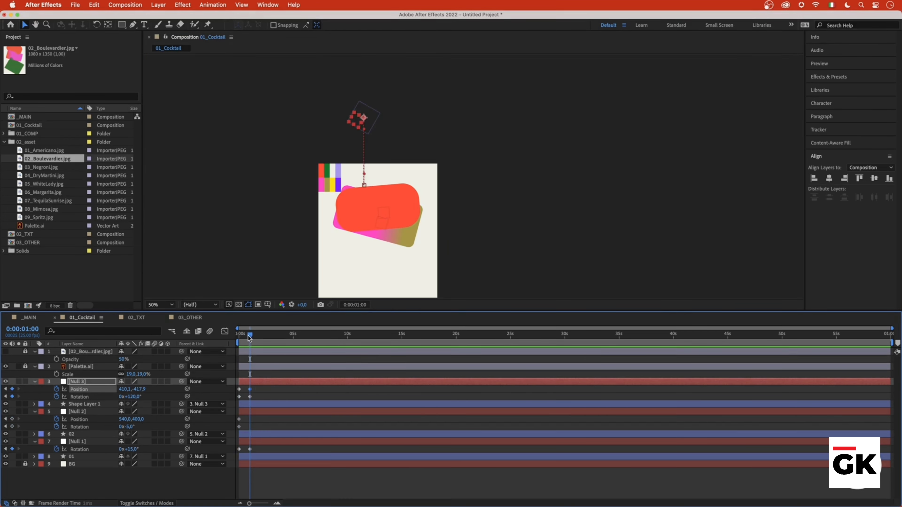
- Show the Boulevardier reference again and set Null 2's rotation to 30° at 1 second
click(255, 412)
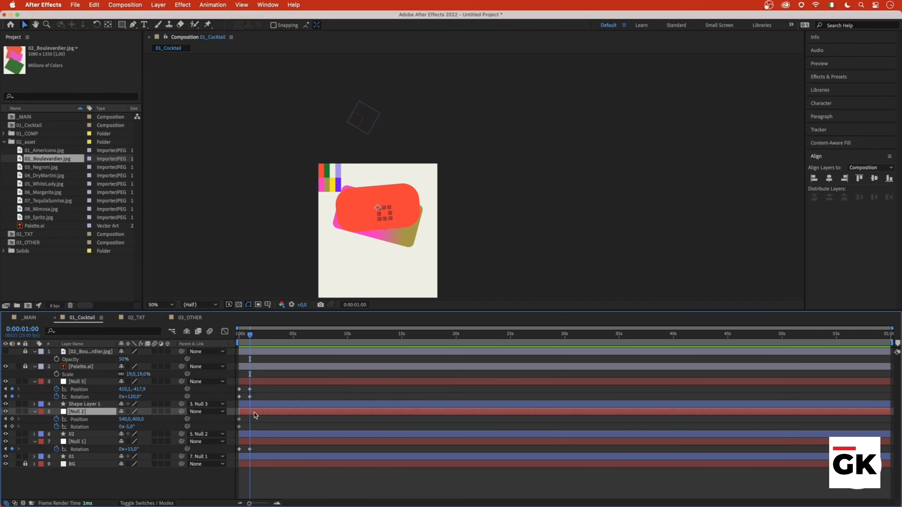
click(5, 352)
scroll(401, 180, up, 2)
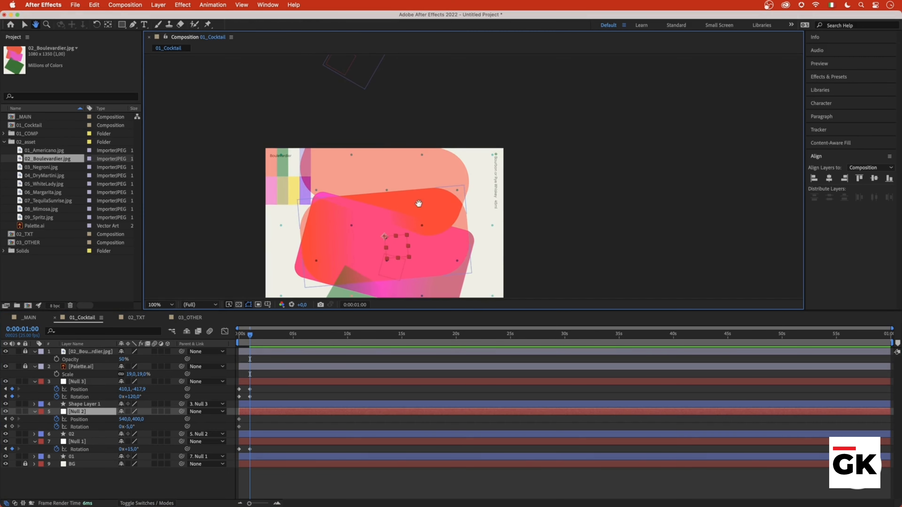
click(129, 427)
text(30)
key(Return)
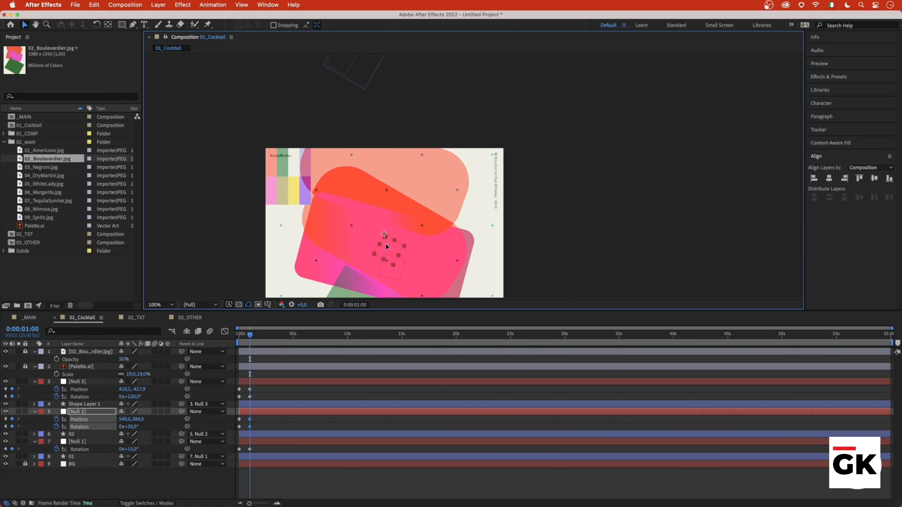
- Move Null 2 up to 540, 120 over the reference's orange shape and set its rotation to 15°
drag(389, 255, 389, 193)
click(129, 426)
text(15)
key(Return)
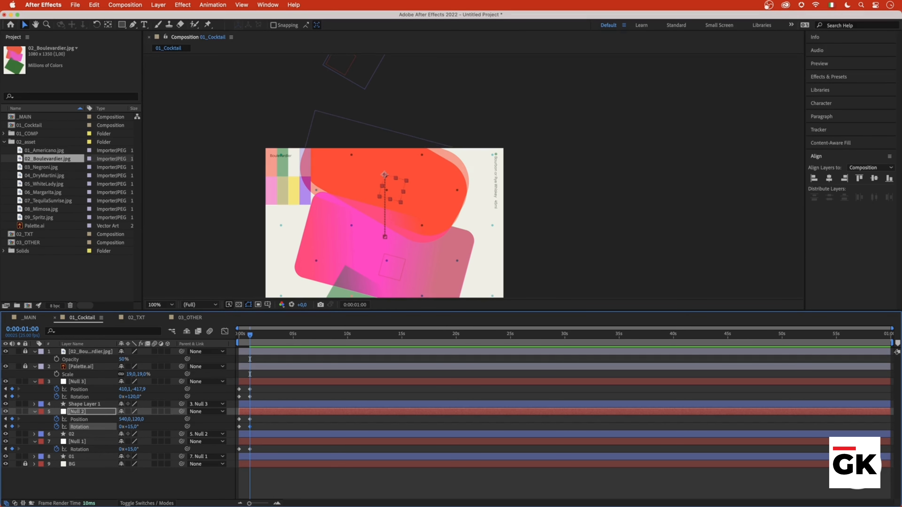
- Try Null 2 rotations of 10°, 15° and 30° while nudging the orange shape against the Boulevardier reference
scroll(382, 173, up, 2)
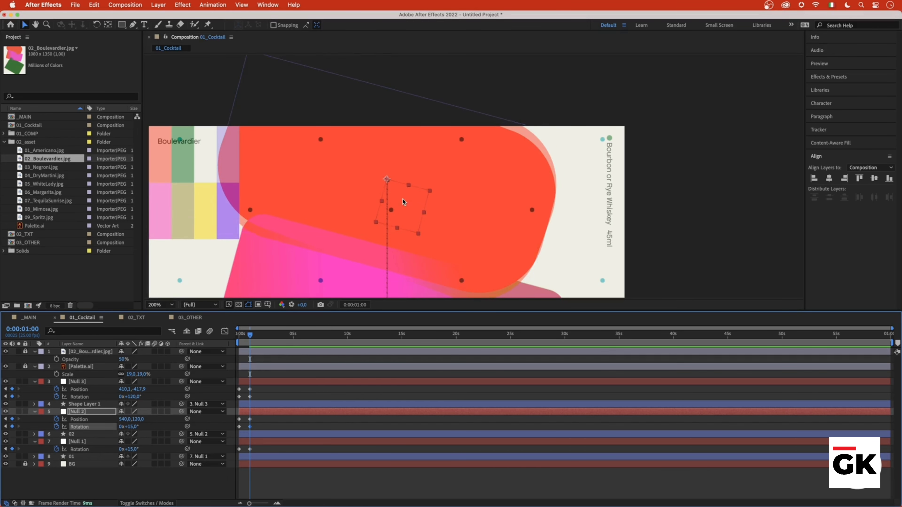
drag(401, 201, 399, 211)
drag(127, 427, 125, 426)
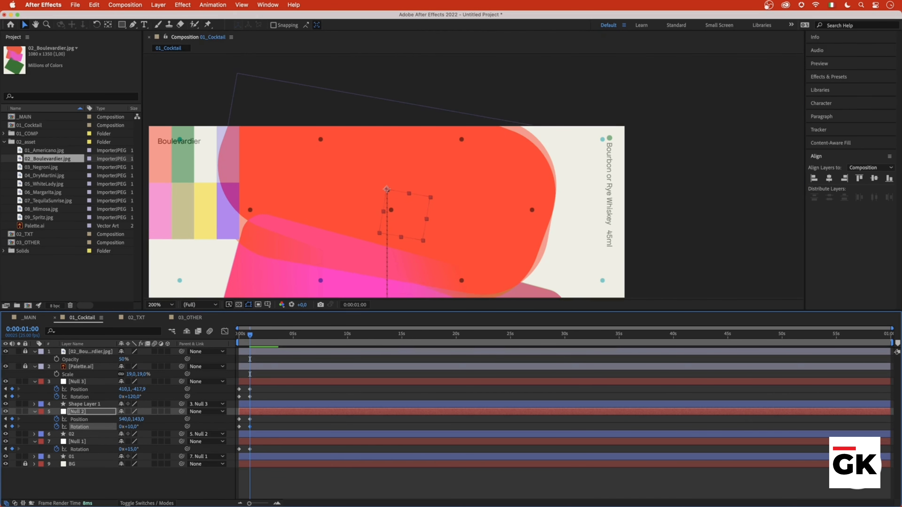
mouse_move(400, 208)
mouse_down()
mouse_move(391, 209)
mouse_move(401, 207)
mouse_up()
drag(134, 430, 136, 429)
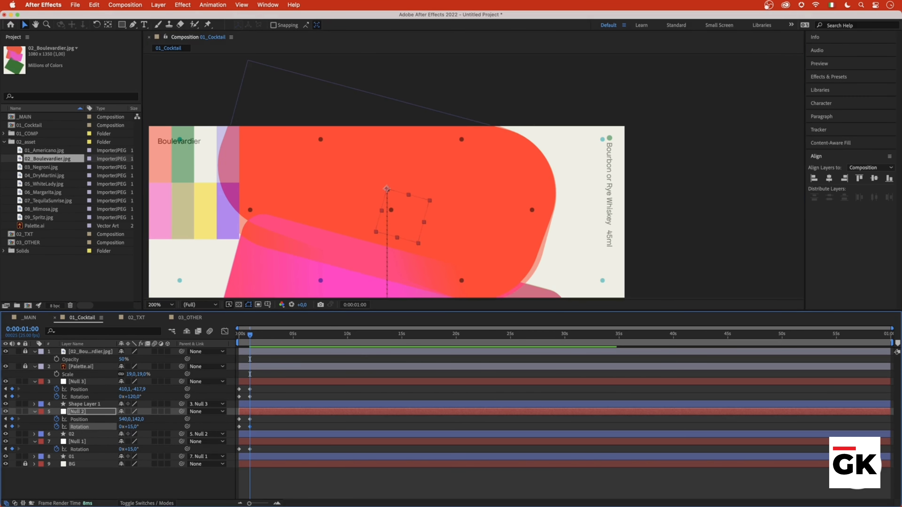
mouse_move(403, 212)
mouse_down()
mouse_move(396, 205)
mouse_move(408, 207)
mouse_up()
mouse_move(132, 427)
mouse_down()
mouse_move(120, 431)
mouse_move(139, 427)
mouse_up()
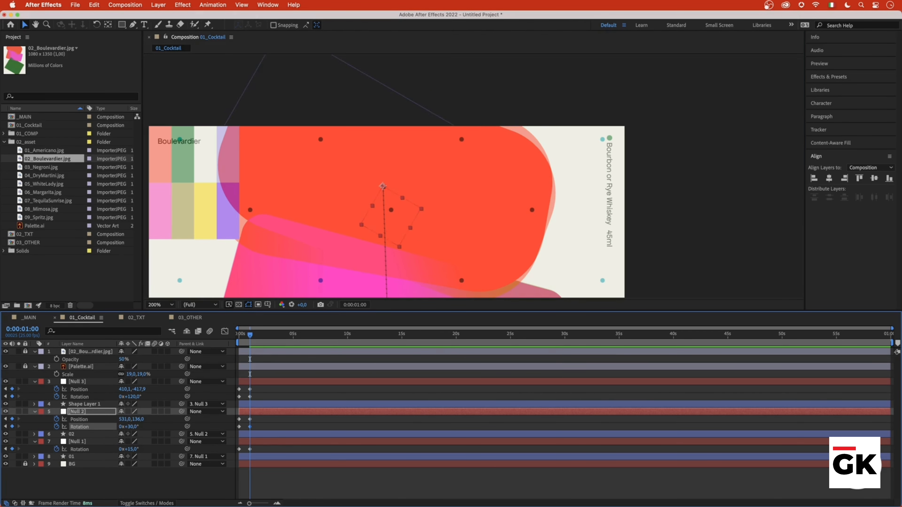
- Set Null 2's rotation to 20° and reposition it at 540, 120 to match the orange shape in the Boulevardier reference
drag(407, 203, 412, 181)
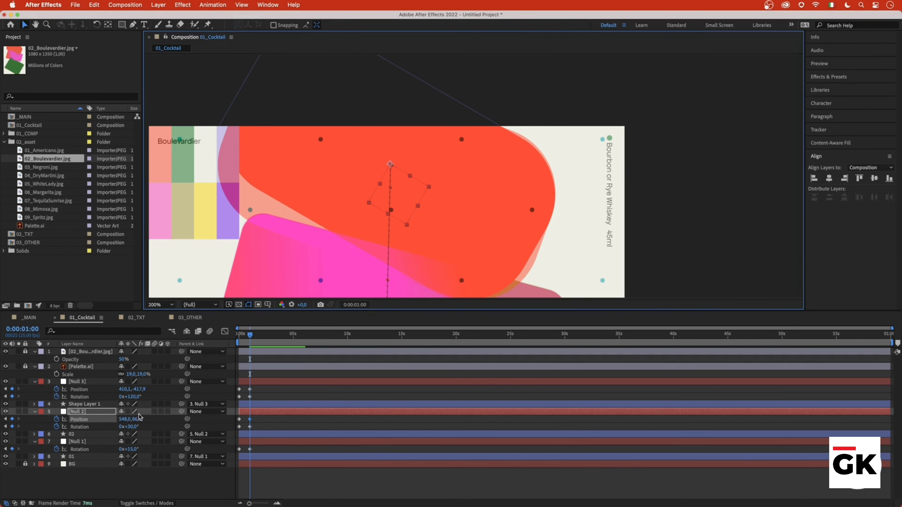
drag(132, 427, 125, 428)
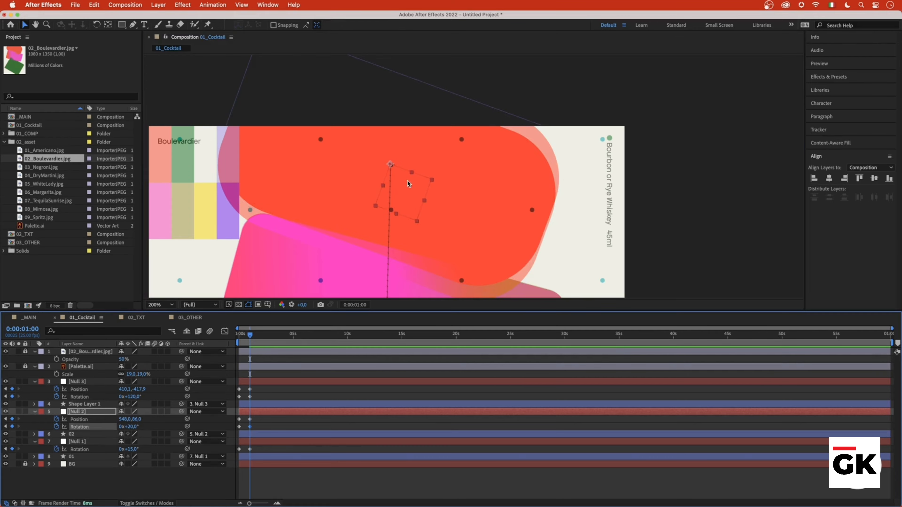
drag(407, 180, 404, 195)
scroll(444, 188, down, 1)
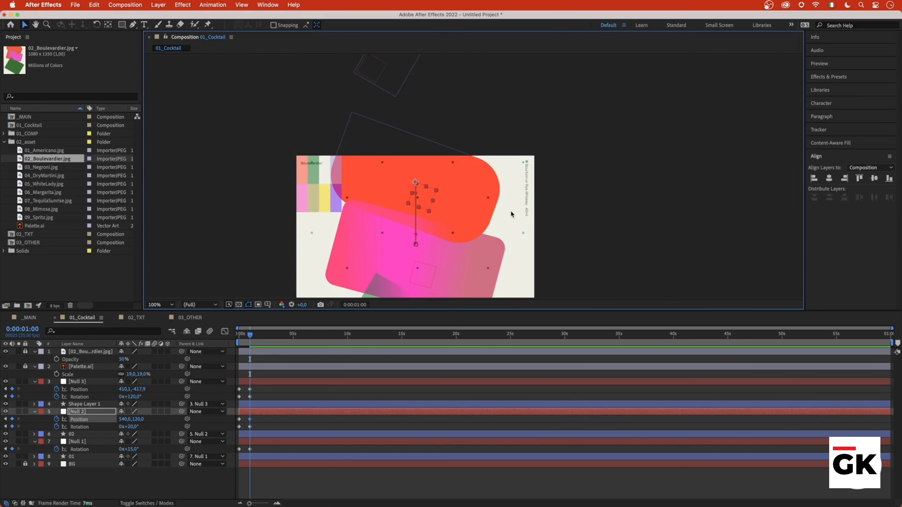
scroll(511, 215, down, 1)
key(space)
drag(565, 248, 548, 177)
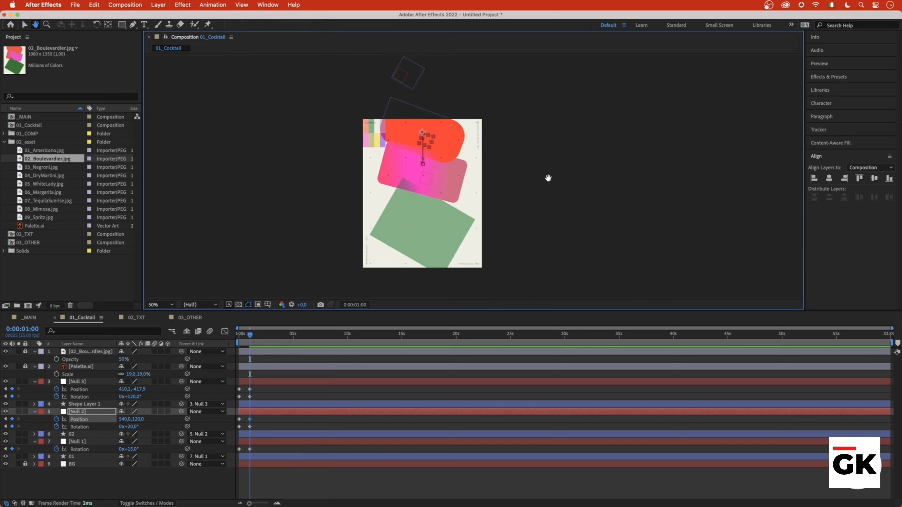
- Hide the Boulevardier reference and rename Shape Layer 1 to 03
click(44, 423)
click(6, 352)
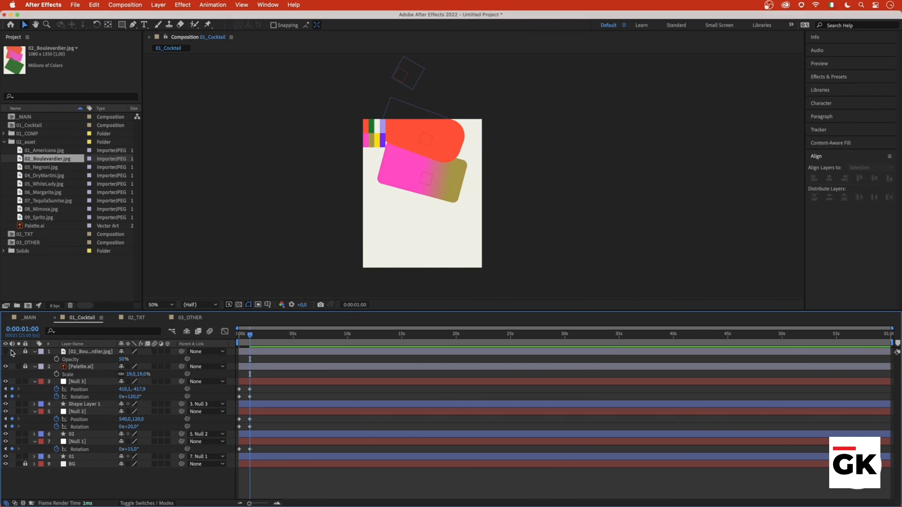
mouse_move(251, 339)
mouse_down()
mouse_move(237, 343)
mouse_move(251, 341)
mouse_up()
click(81, 404)
key(Return)
text(03)
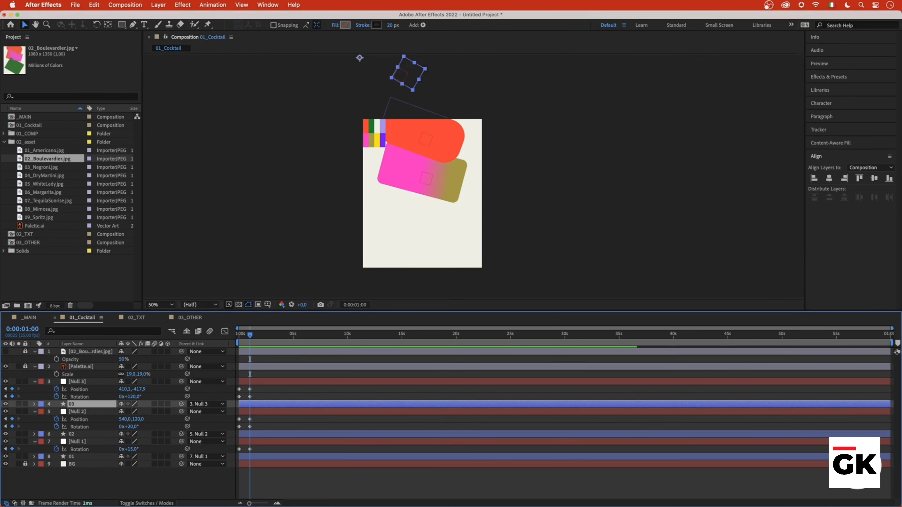
- Draw a new rectangle about 875 by 576 px in the lower part of the composition and remove its stroke
click(82, 488)
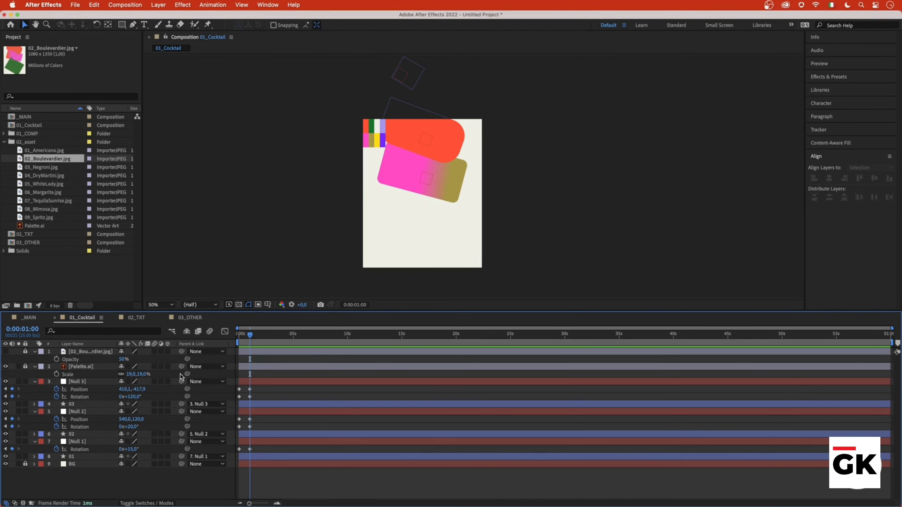
click(122, 24)
drag(378, 195, 473, 259)
click(292, 25)
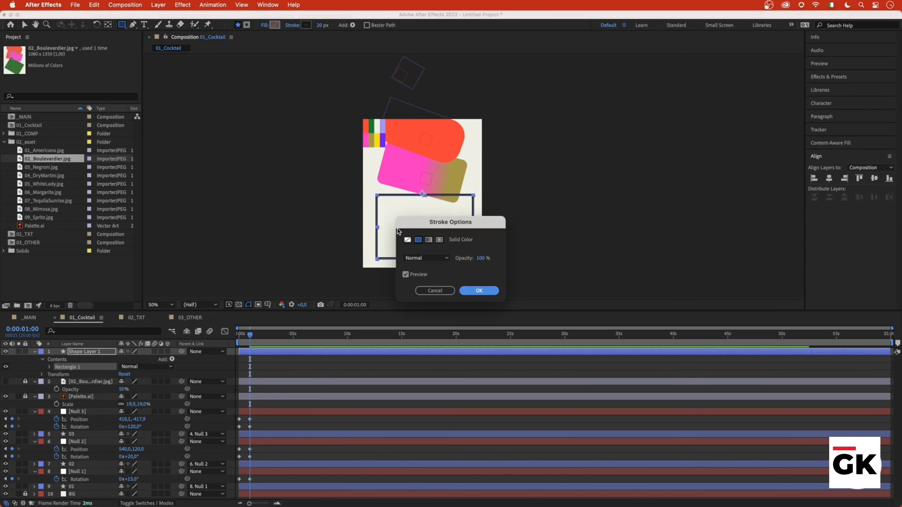
click(407, 240)
click(479, 291)
- Fill the new rectangle with the dark green 19732D sampled from the palette swatches
click(275, 25)
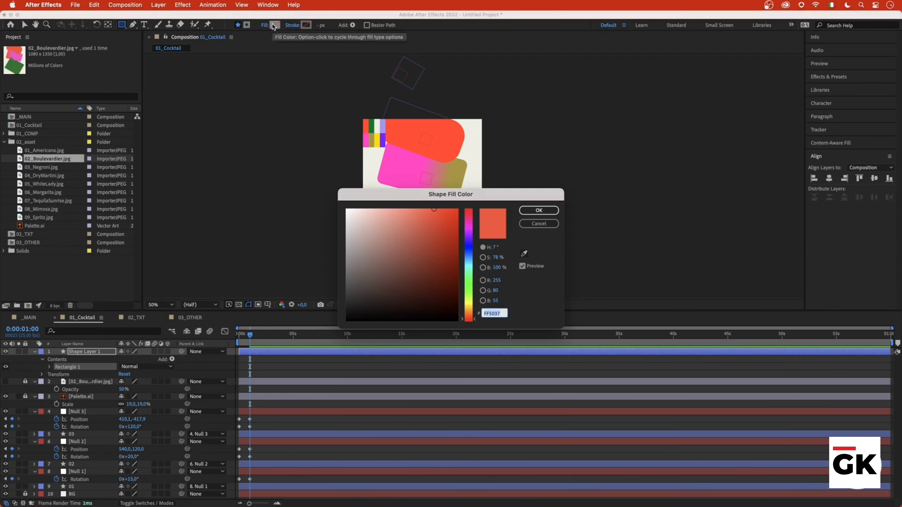
click(544, 210)
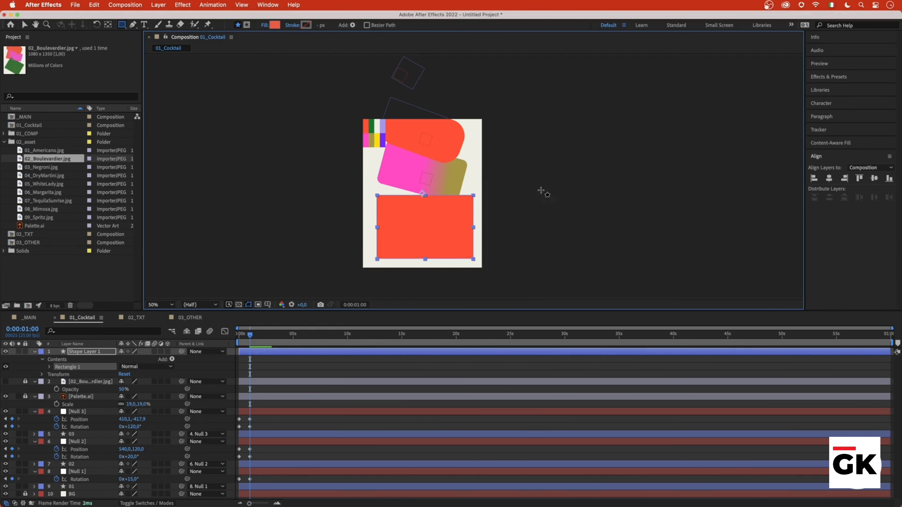
click(275, 25)
click(524, 253)
click(371, 125)
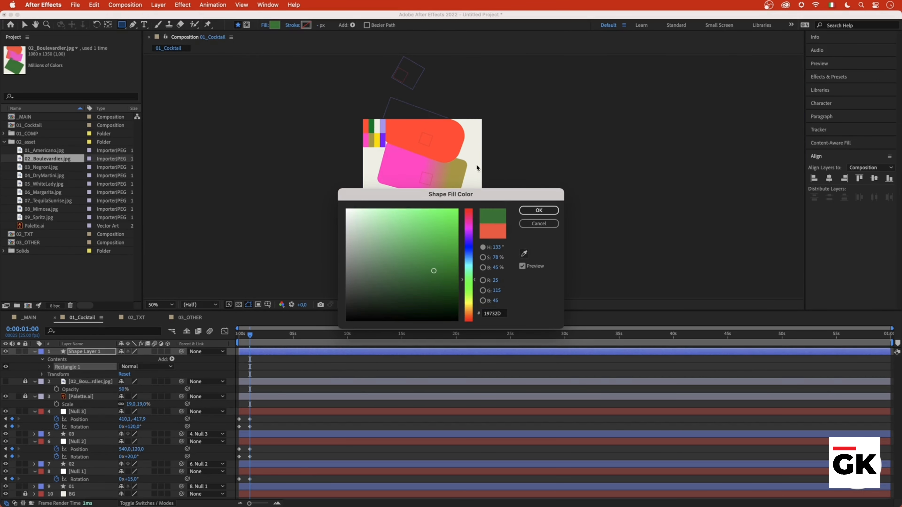
click(538, 210)
- Show the Boulevardier reference, move the green rectangle's layer below the palette layer and rename it 04
click(6, 381)
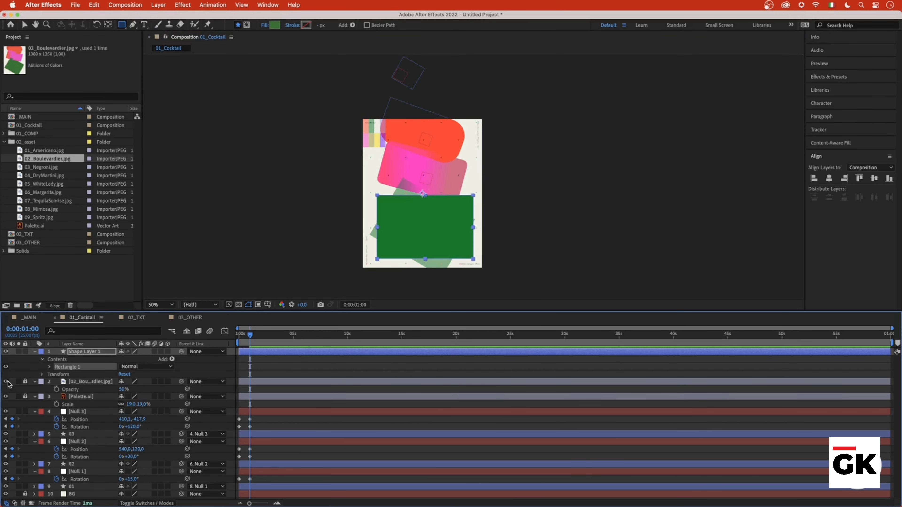
drag(103, 354, 105, 409)
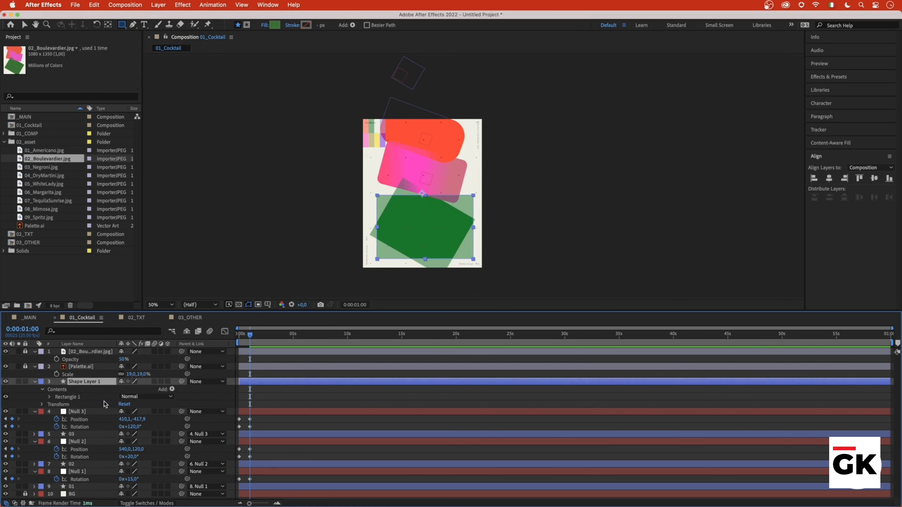
key(Return)
text(04)
key(Return)
- Keyframe the size of layer 04's rectangle at 1 second and set it to 760 by 700
click(48, 397)
click(57, 404)
click(89, 411)
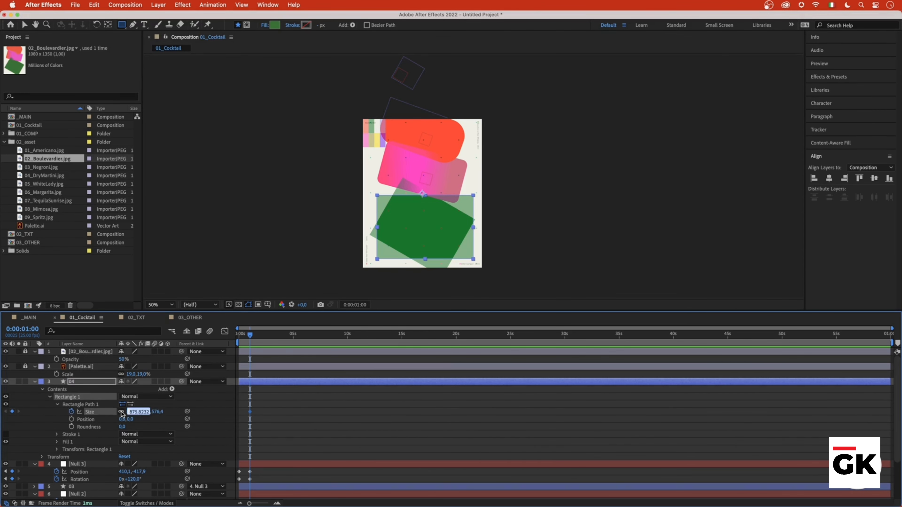
click(127, 411)
text(760)
key(Tab)
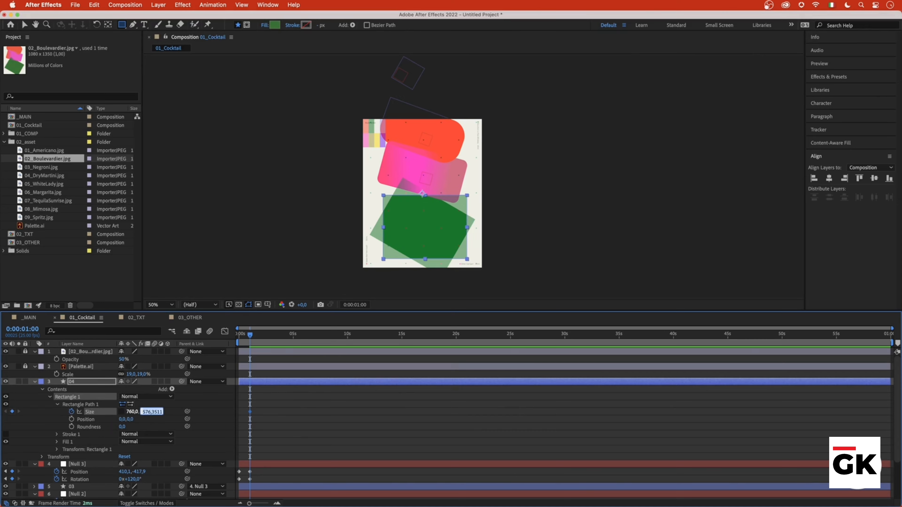
text(700)
key(Return)
click(260, 414)
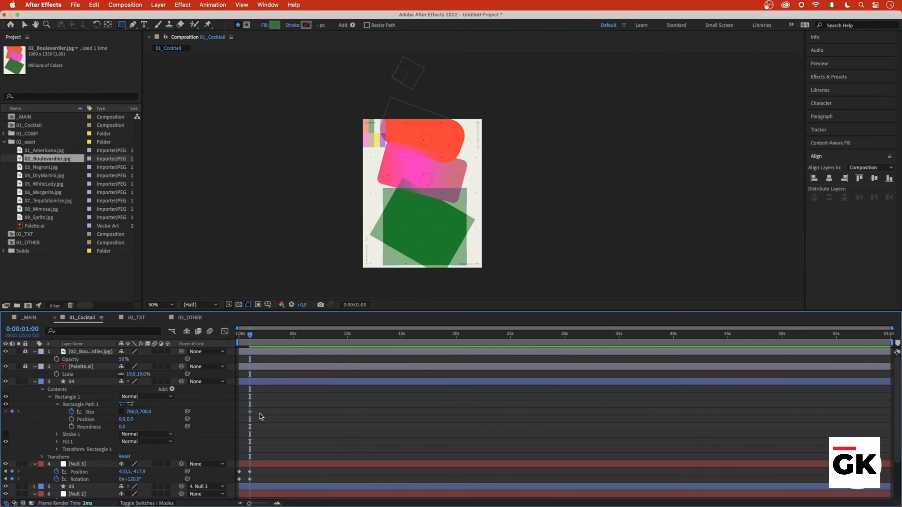
- Add a null object above layer 04, position it over the middle of the green shape, and parent layer 04 to it
click(257, 381)
key(super+alt+shift+y)
key(v)
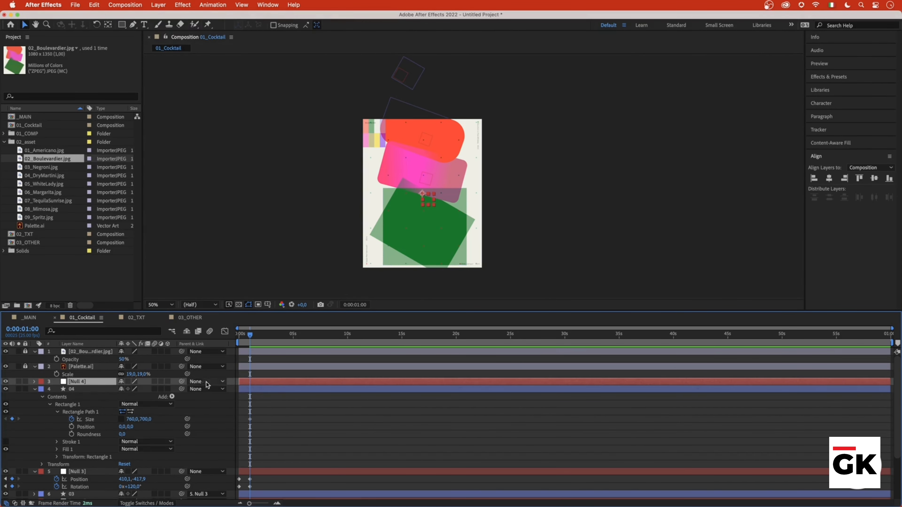
drag(181, 389, 269, 381)
key(super+z)
drag(433, 203, 430, 231)
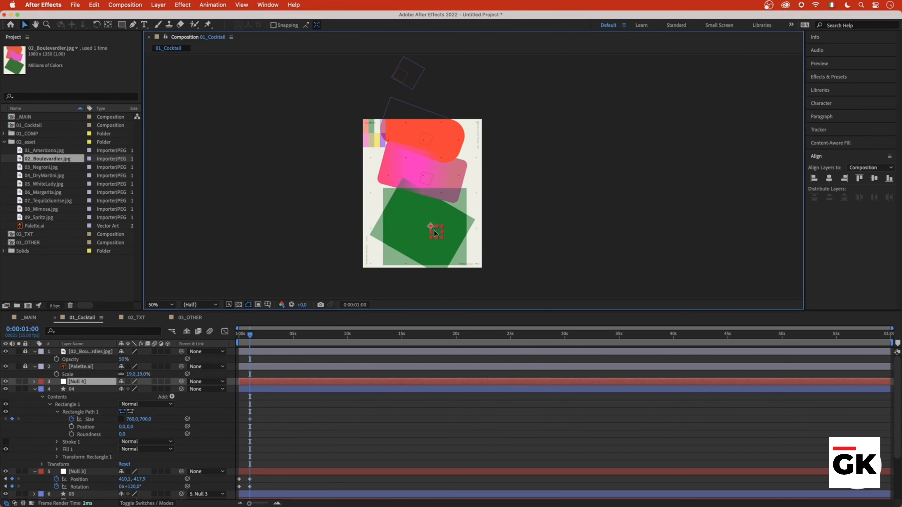
scroll(421, 218, up, 2)
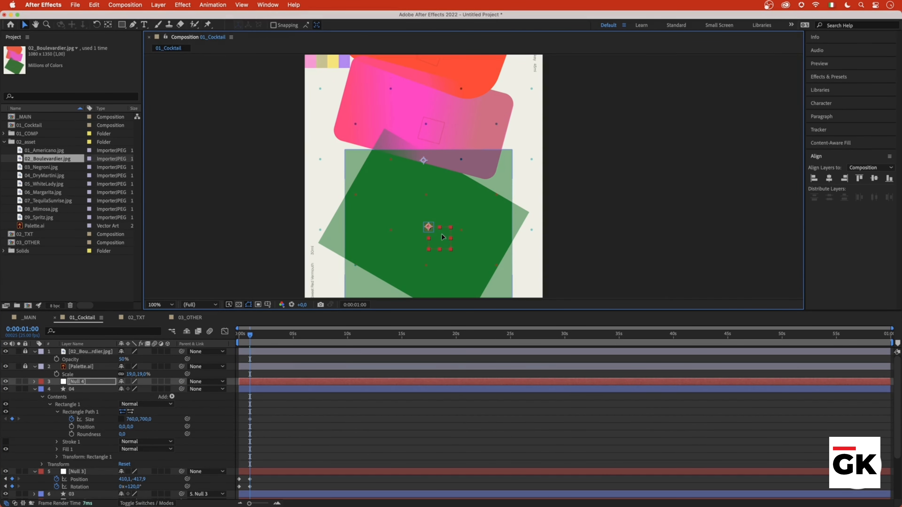
drag(181, 389, 270, 383)
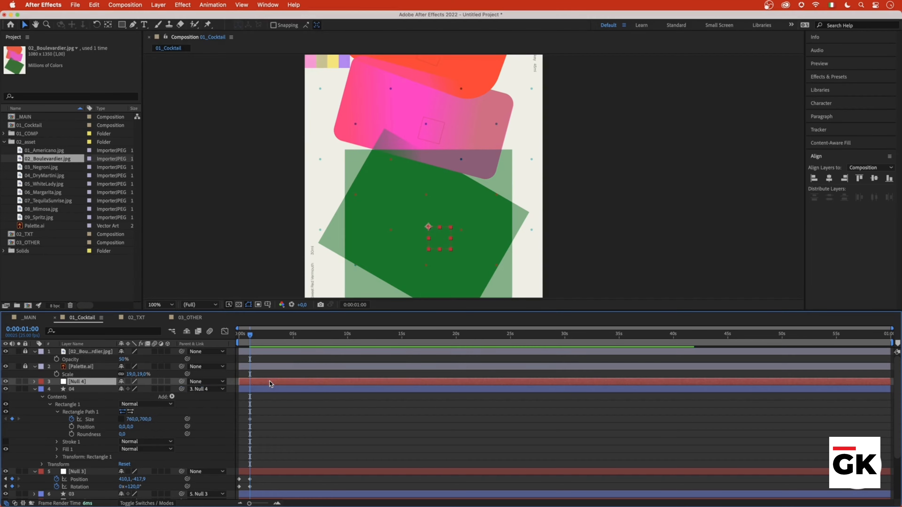
- Start keyframing Null 4's rotation and position at 1 second
key(r)
click(57, 390)
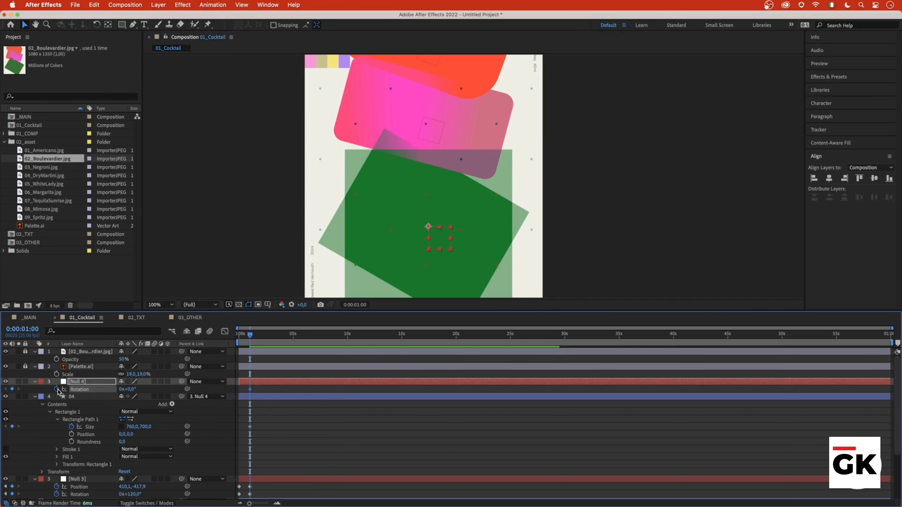
key(p)
click(56, 390)
key(u)
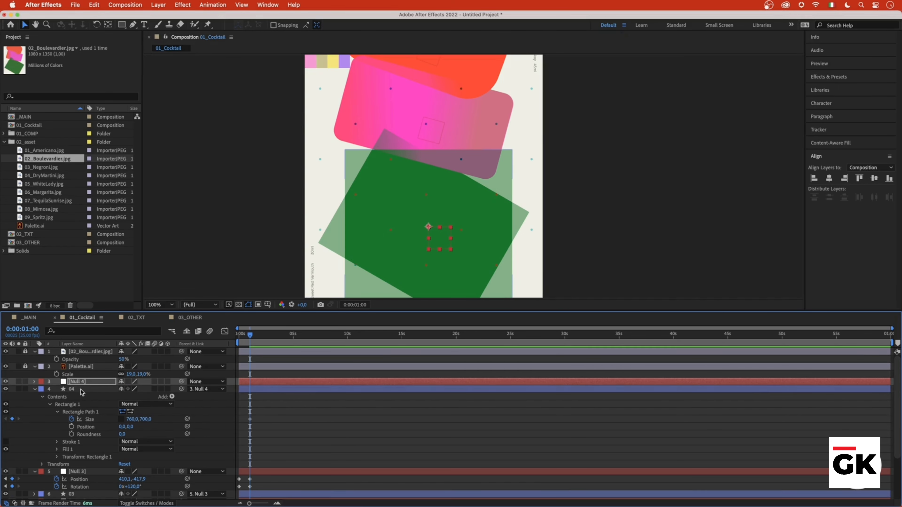
- Set Null 4's rotation to 30° and move it so the green shape aligns with the Boulevardier reference
key(u)
click(132, 398)
text(30)
key(Return)
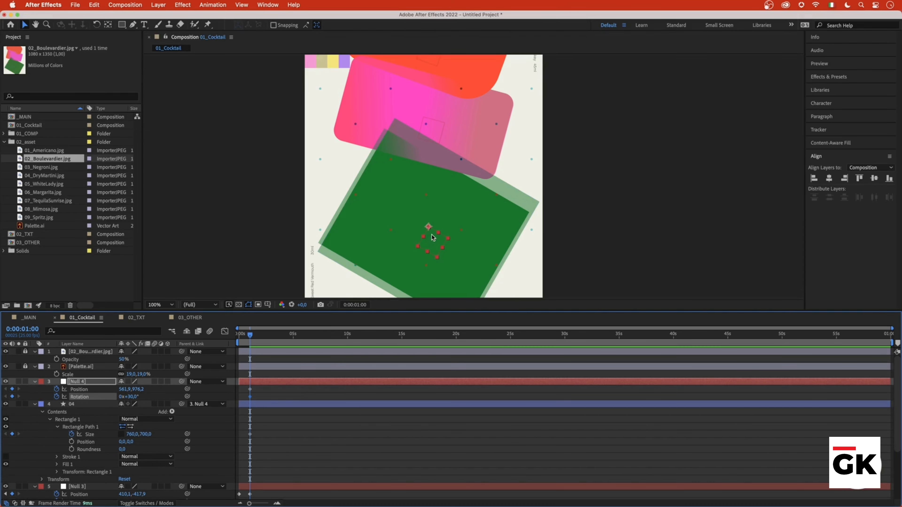
drag(432, 237, 427, 241)
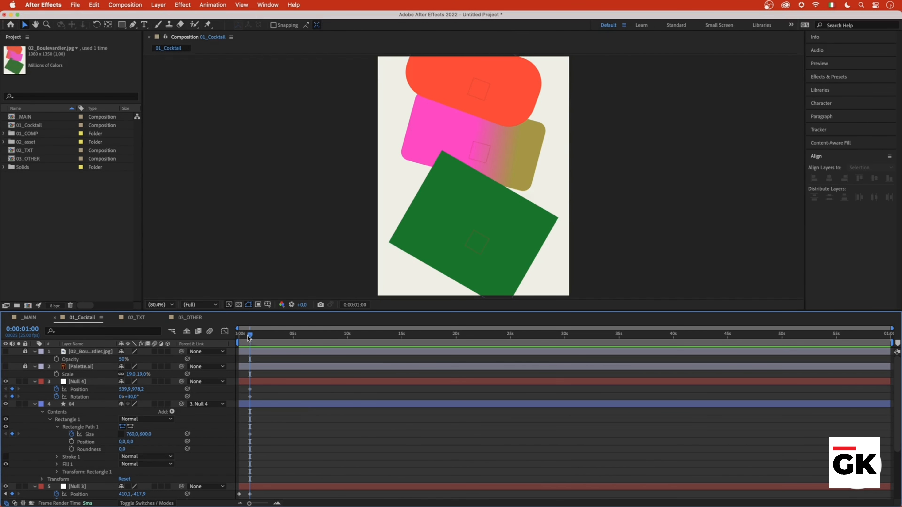
- At 0 seconds, set Null 4's rotation to -60° and move it down below the composition to 539.9, 1897.2
drag(250, 337, 238, 335)
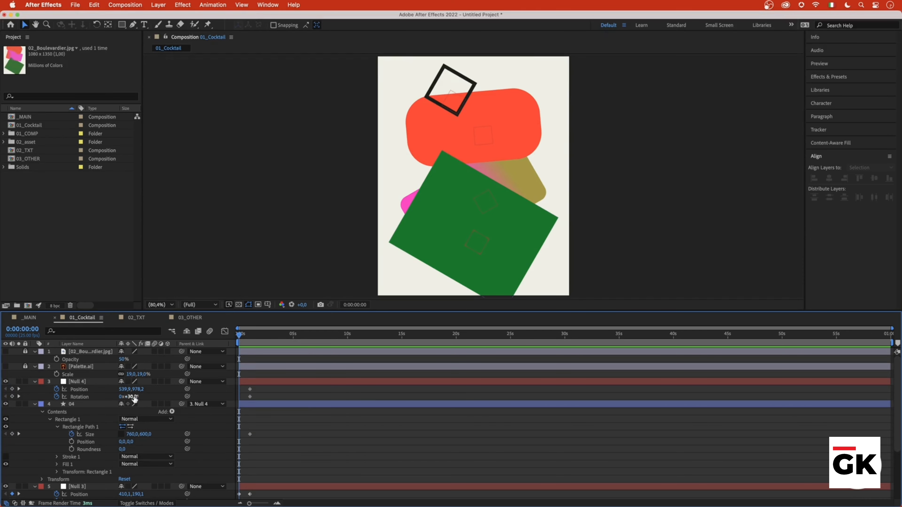
click(134, 397)
key(Return)
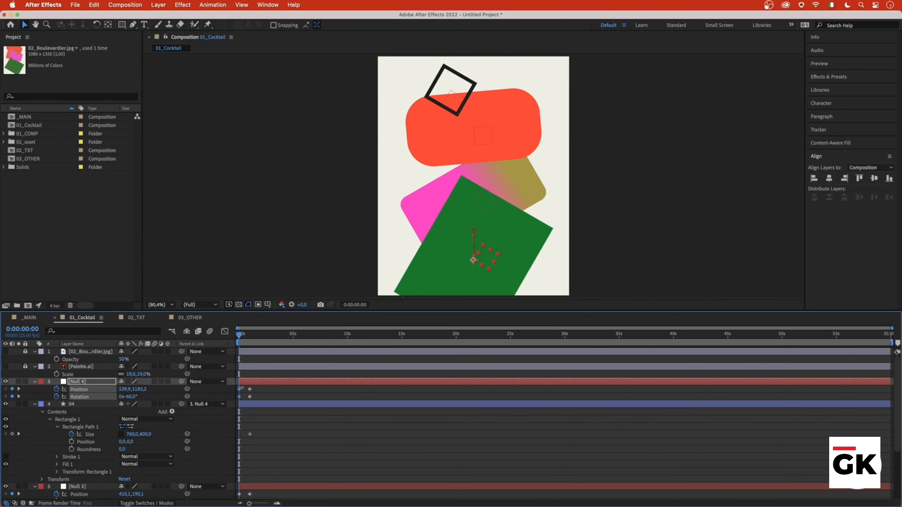
drag(464, 384, 544, 383)
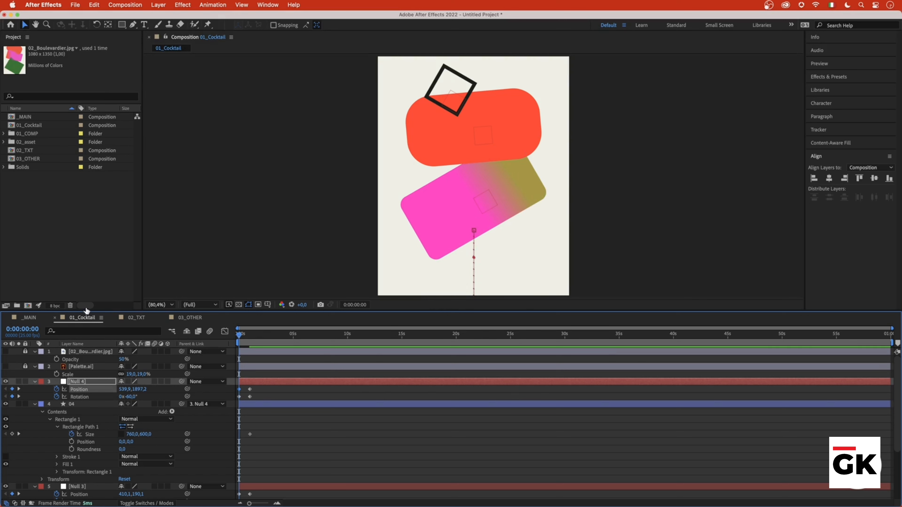
- Play the animation from the start to check the green shape's entrance, and return the current time to 1 second
click(173, 305)
click(174, 378)
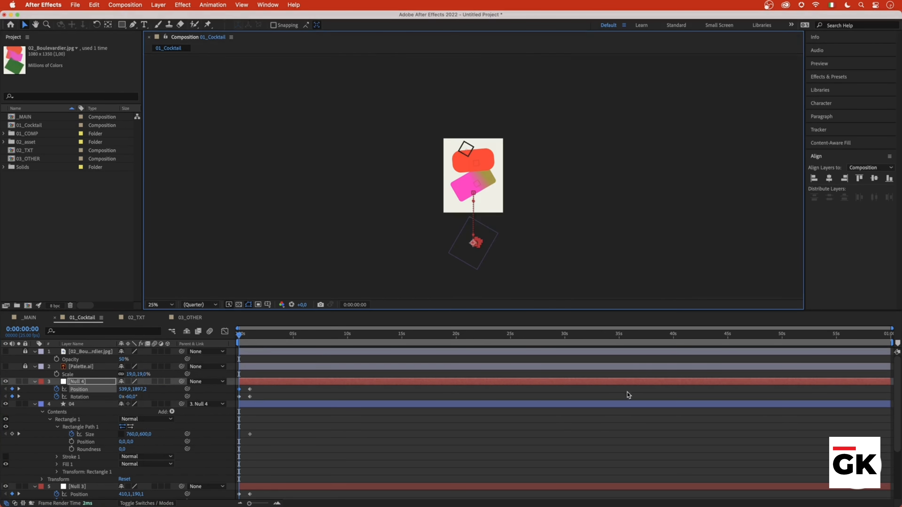
key(space)
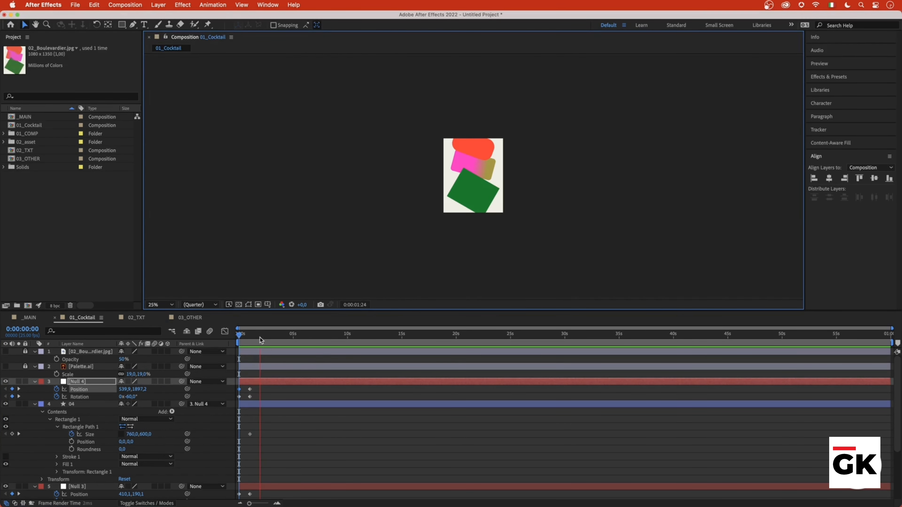
mouse_move(260, 338)
mouse_down()
mouse_move(238, 337)
mouse_move(250, 336)
mouse_up()
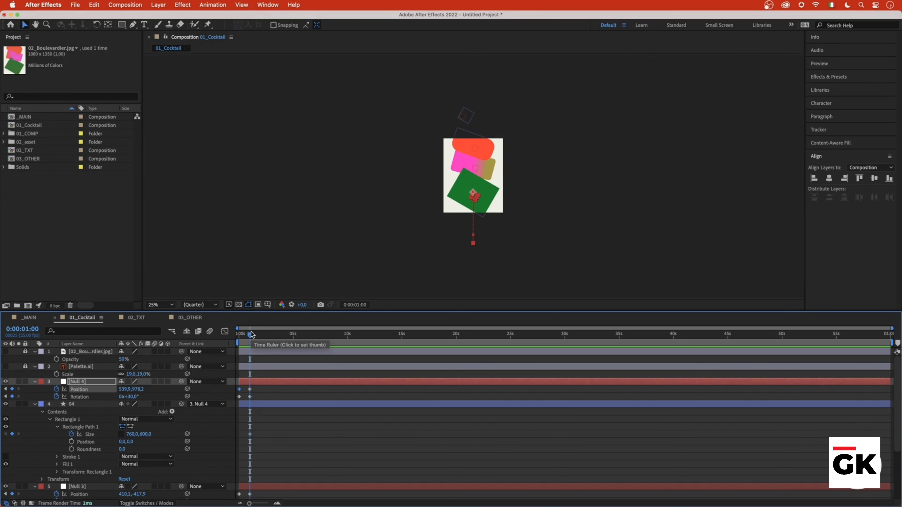
click(259, 356)
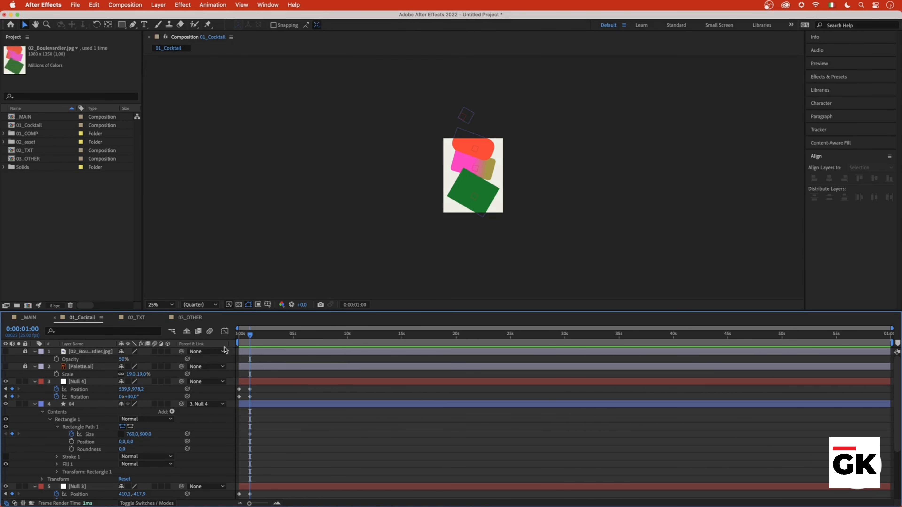
- Move the current time to 3 seconds and collapse the properties of all unlocked layers
click(31, 325)
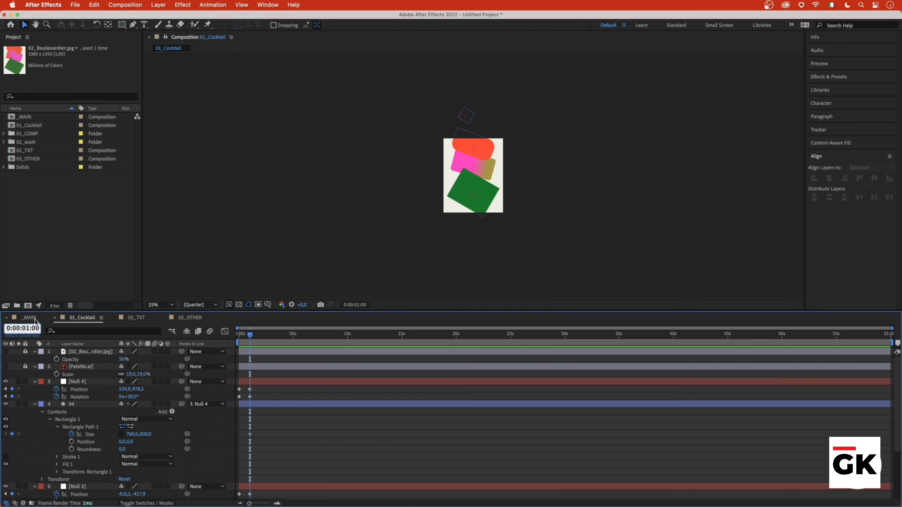
key(Return)
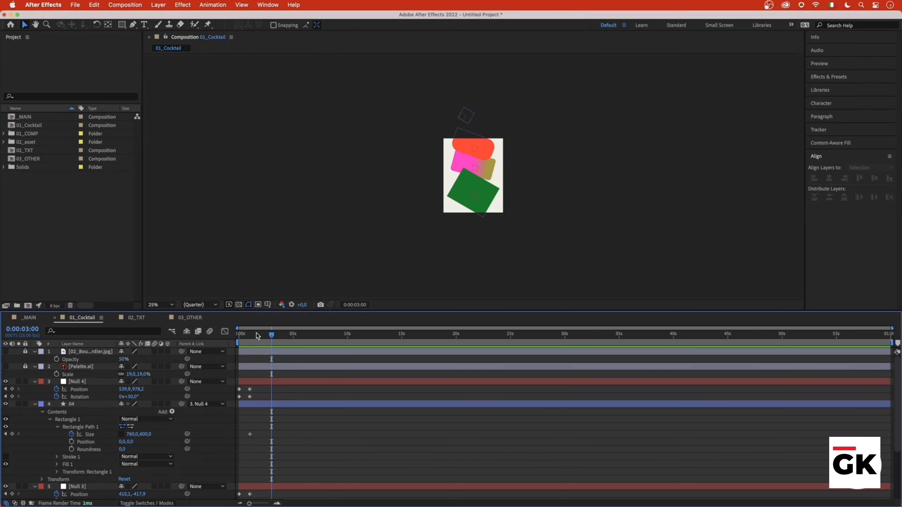
key(super+a)
key(u)
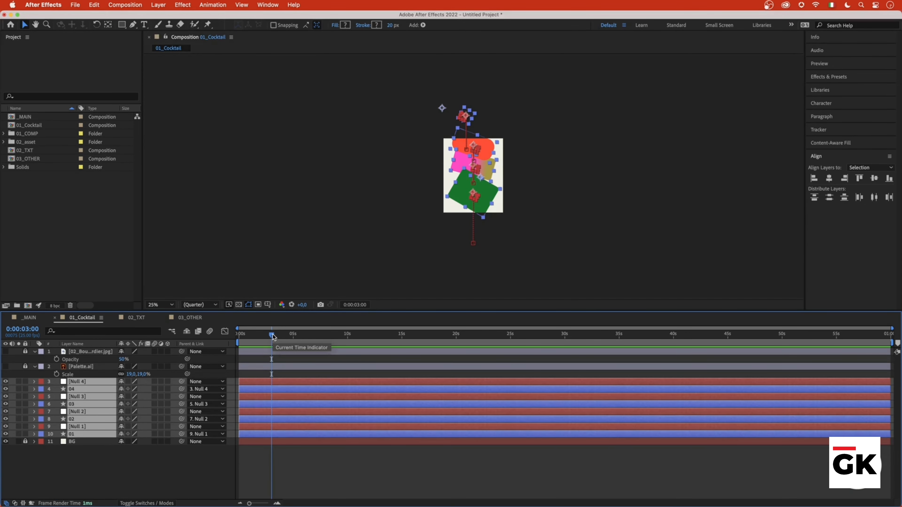
key(super+shift+a)
- Add hold-point position and rotation keyframes at 3 seconds to Null 1, Null 2, Null 3 and Null 4
super+click(249, 428)
super+click(252, 413)
super+click(253, 395)
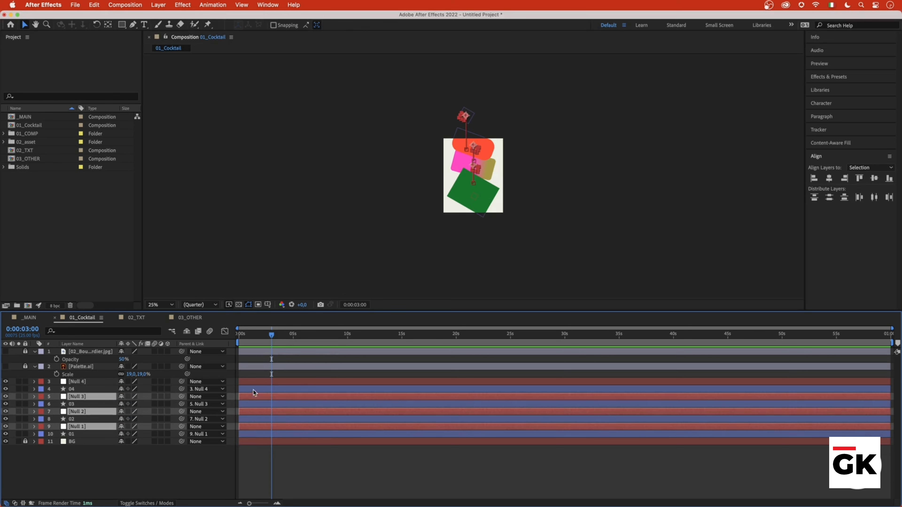
super+click(251, 382)
key(u)
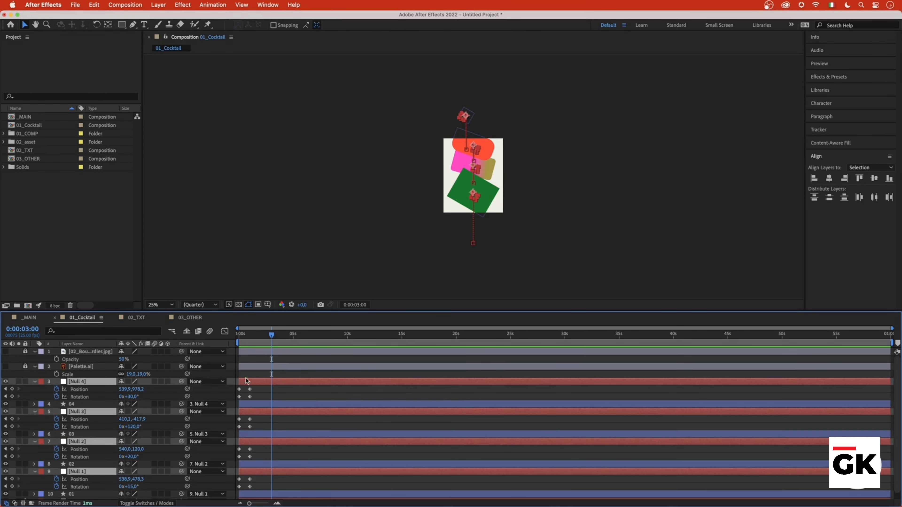
click(12, 389)
click(12, 396)
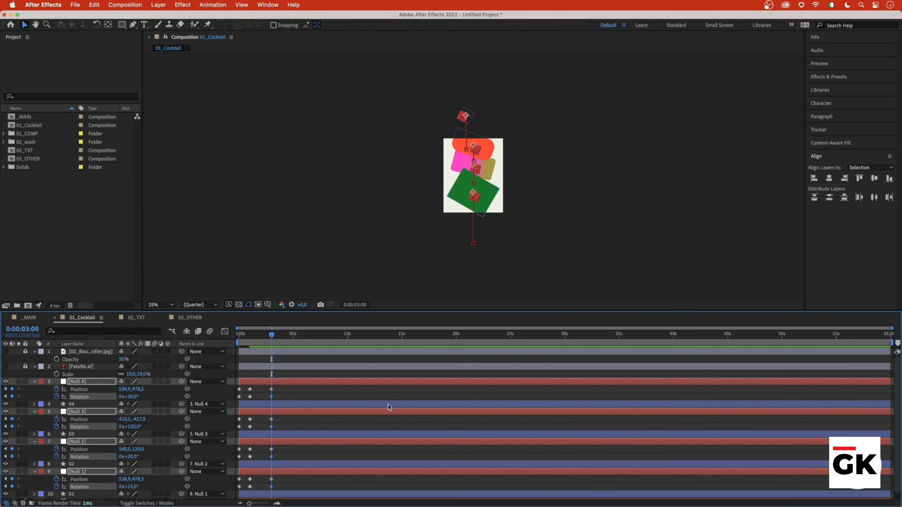
key(super+shift+a)
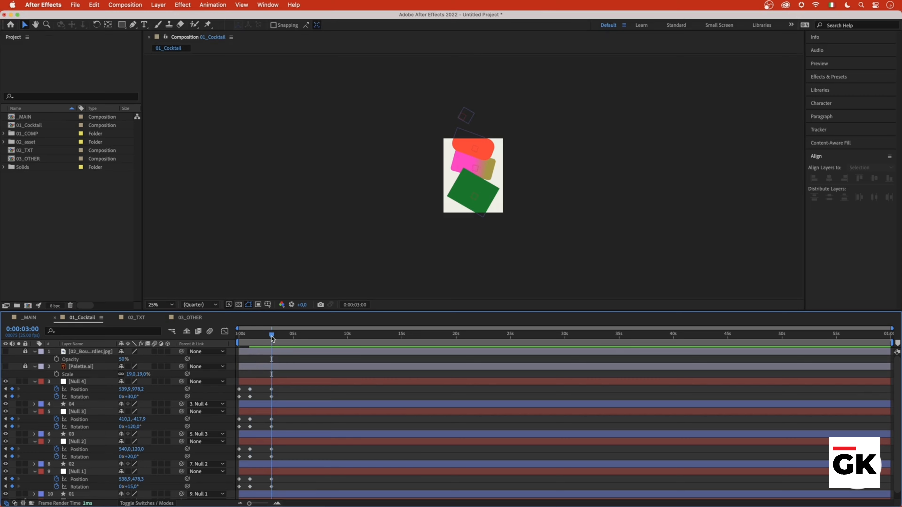
- Move the current time to 4 seconds
scroll(471, 163, up, 2)
scroll(471, 163, right, 3)
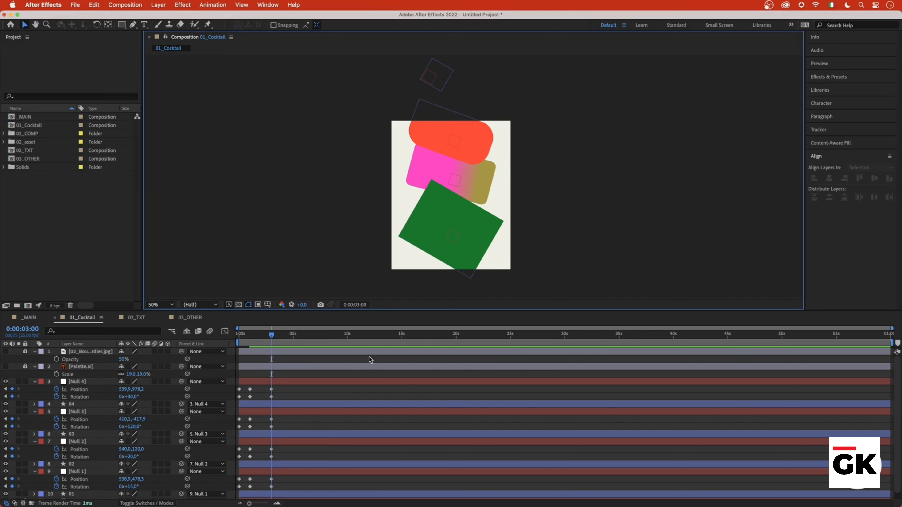
click(22, 329)
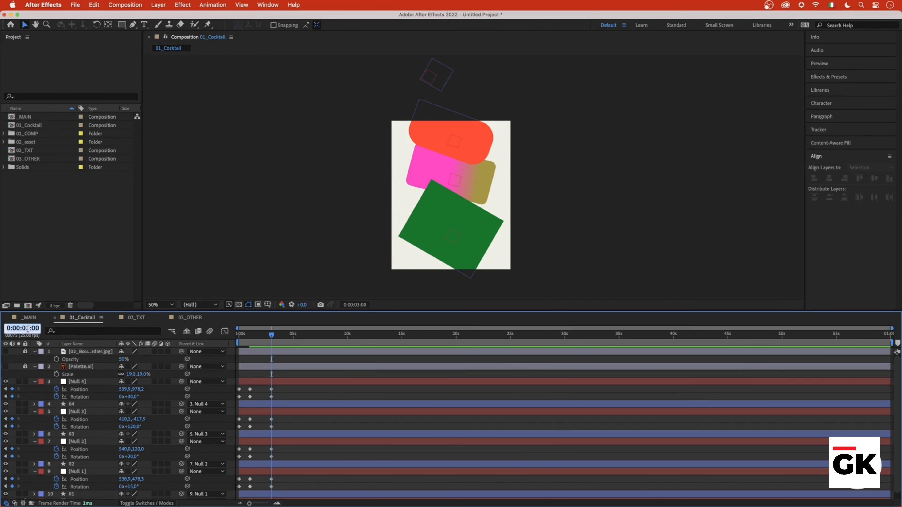
text(400)
key(Return)
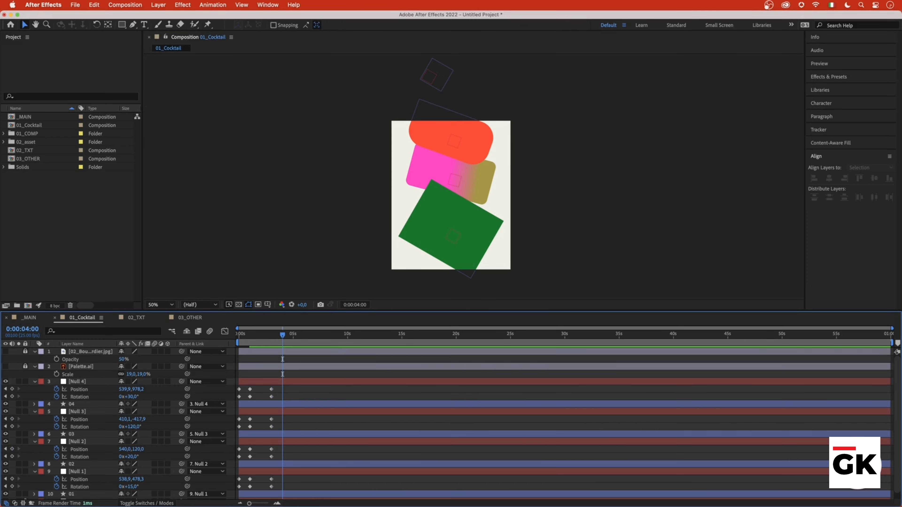
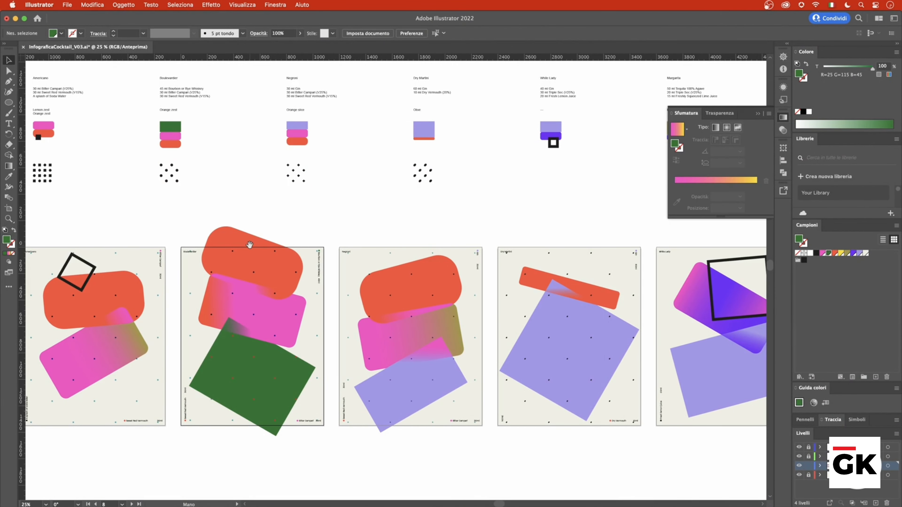
- Examine the Boulevardier and Negroni artboards in Illustrator to compare the shapes of the two cocktails
click(229, 238)
click(430, 277)
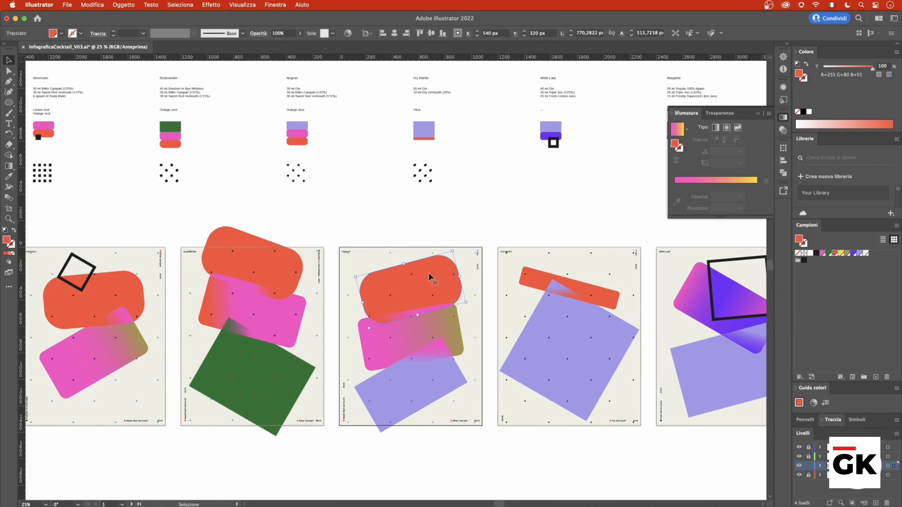
click(428, 223)
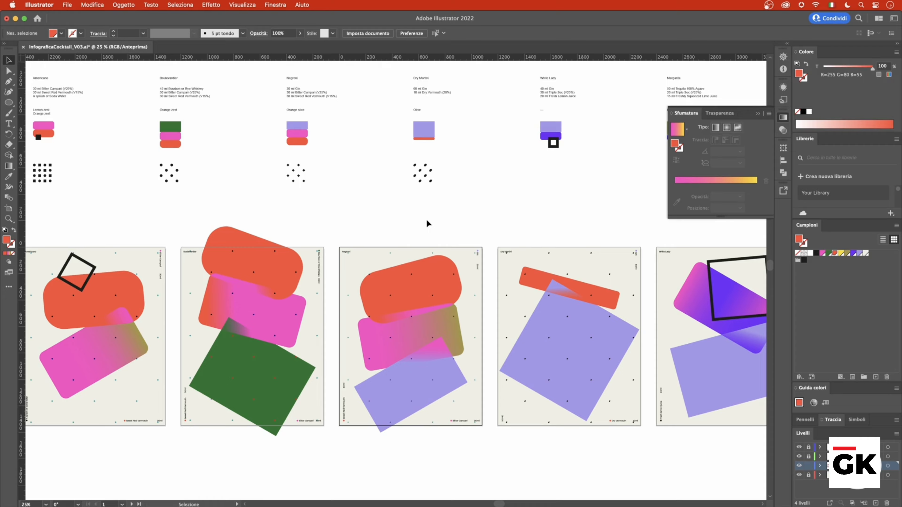
click(394, 394)
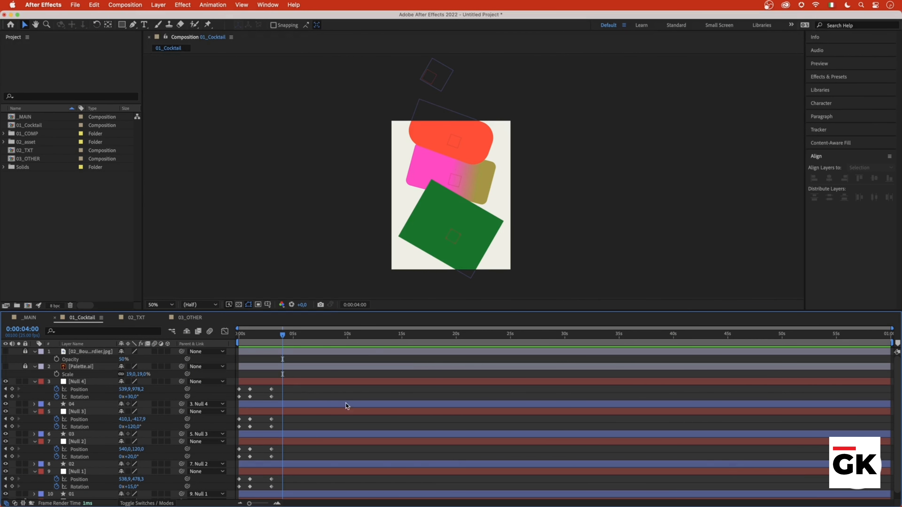
- Back in After Effects, move the green rectangle's size keyframe on layer 04 to 3 seconds
click(476, 137)
shift+click(493, 181)
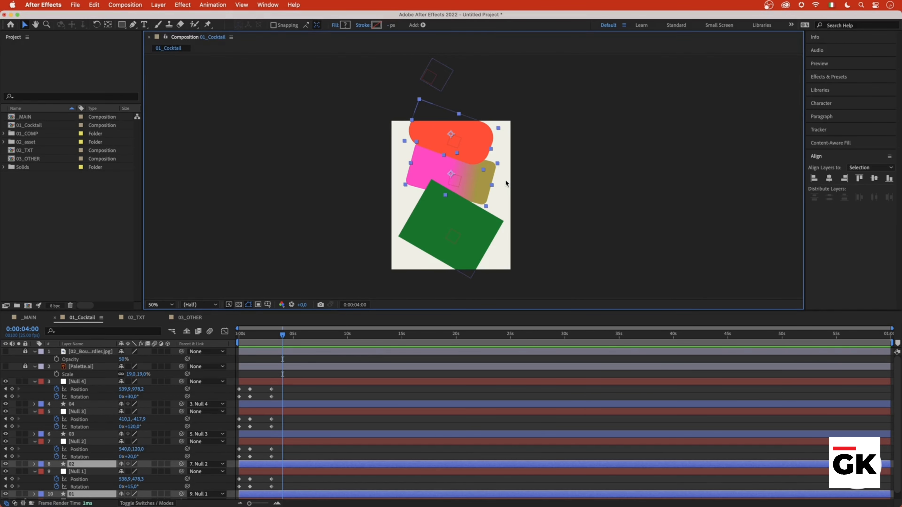
click(489, 228)
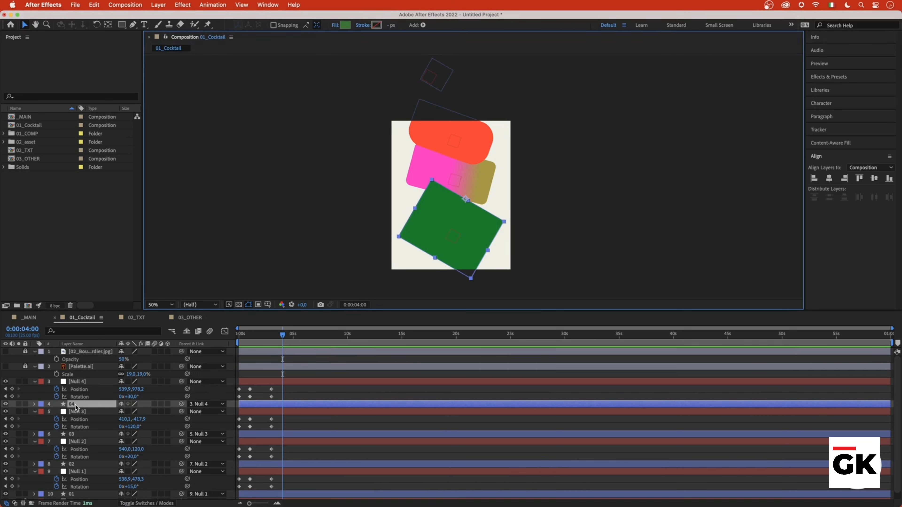
click(34, 404)
click(42, 412)
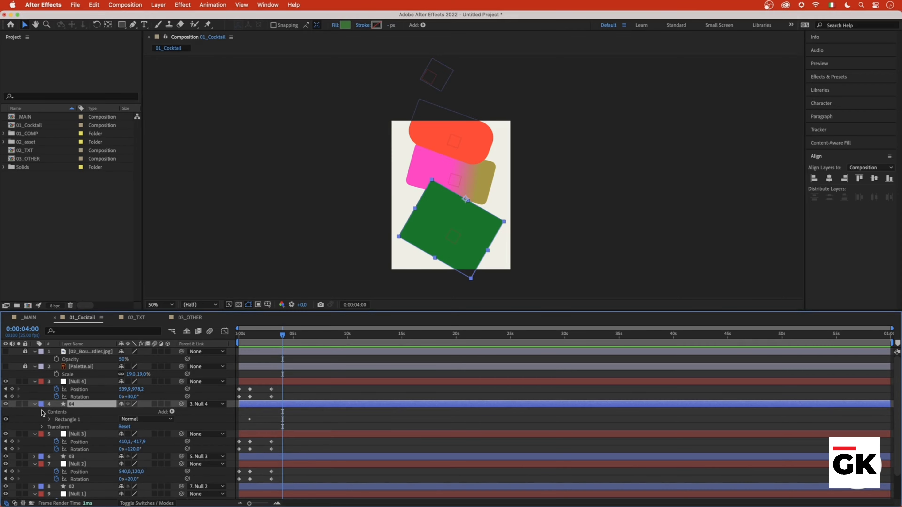
click(50, 420)
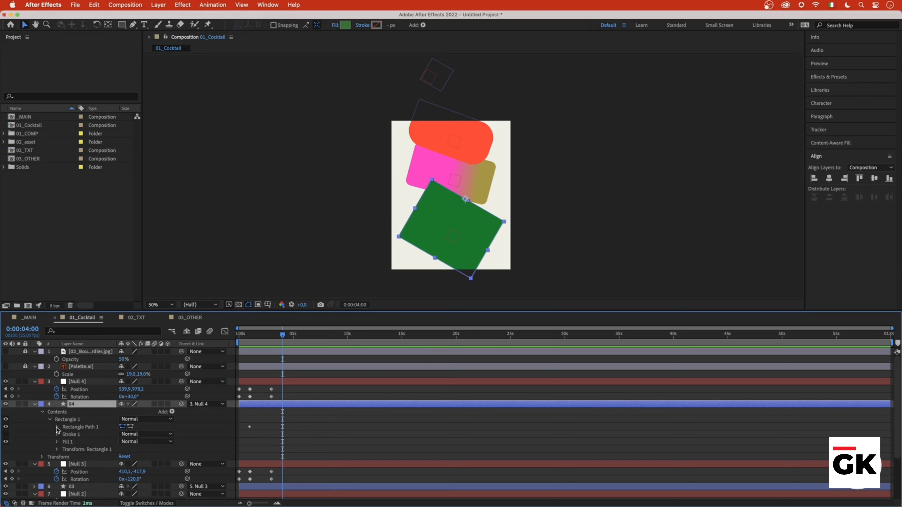
click(57, 427)
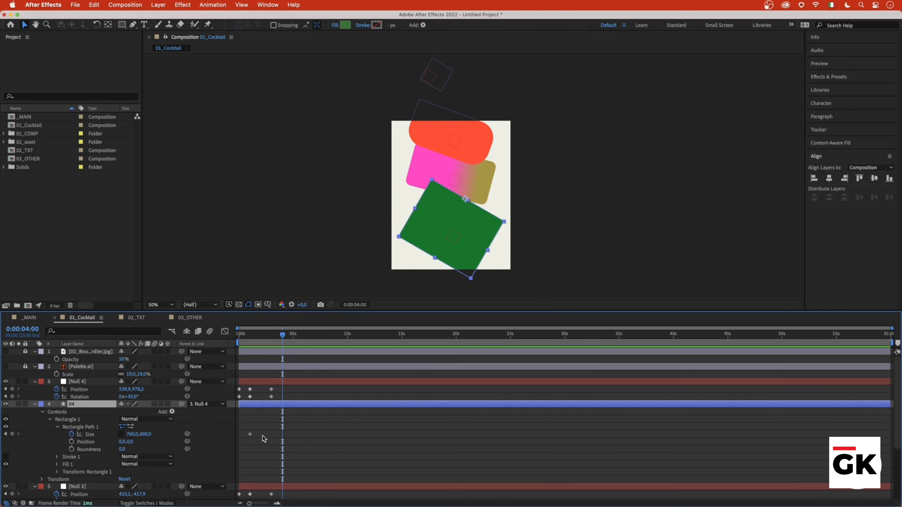
click(250, 434)
drag(249, 434, 270, 439)
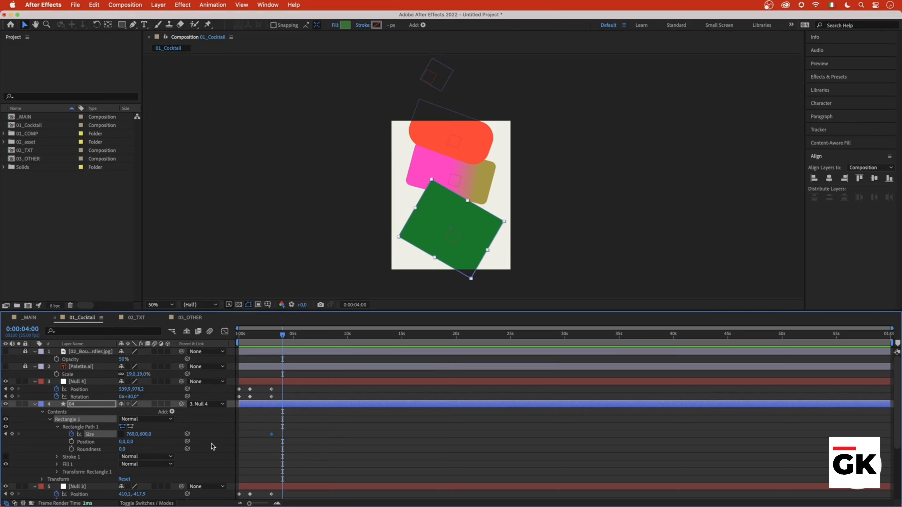
- Keyframe layer 04's fill color at 3 seconds, show the palette, and sample its lavender swatch as the fill at 4 seconds
click(57, 464)
click(71, 486)
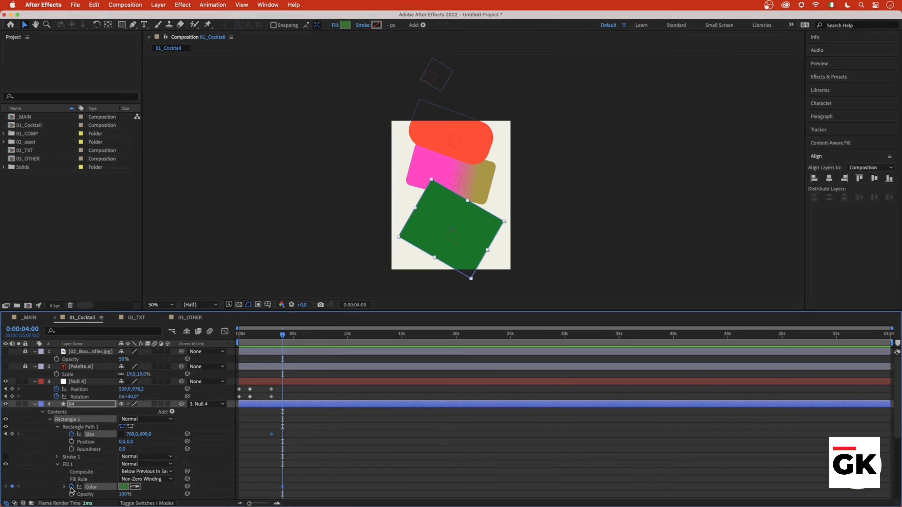
drag(278, 488, 266, 488)
click(6, 368)
drag(280, 484, 266, 490)
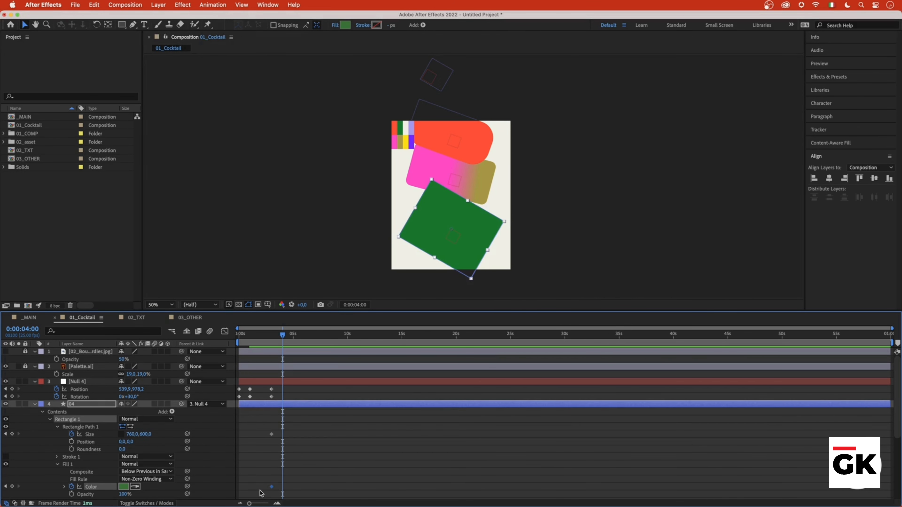
click(135, 486)
click(414, 128)
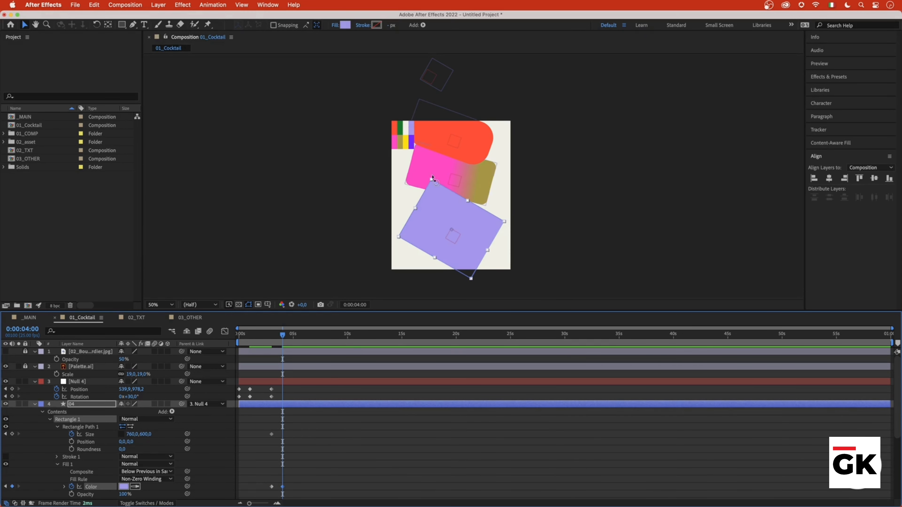
click(298, 443)
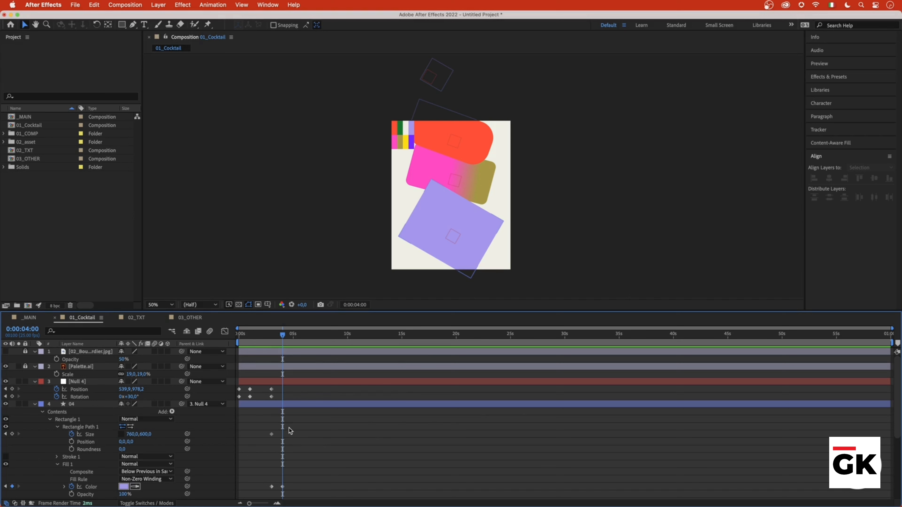
- Set layer 04's rectangle size to 760 by 400 at 4 seconds
drag(289, 428, 258, 439)
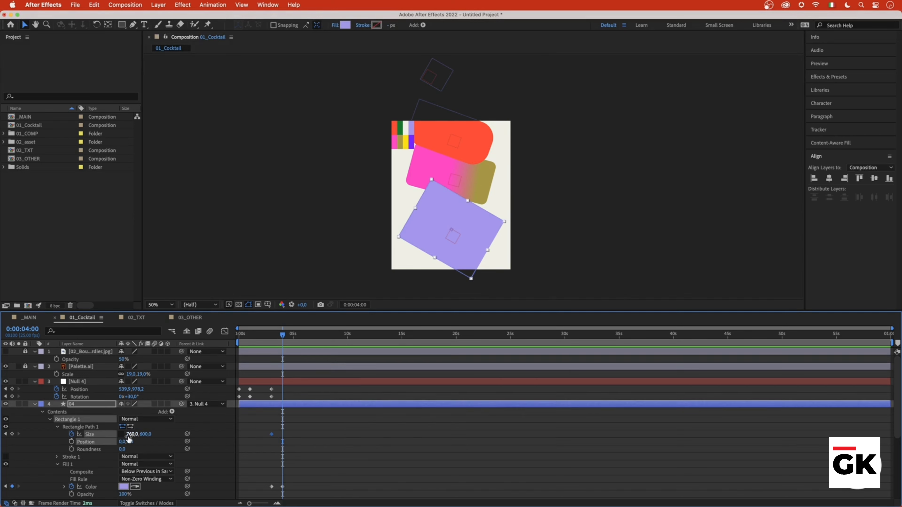
click(147, 435)
text(400)
key(Return)
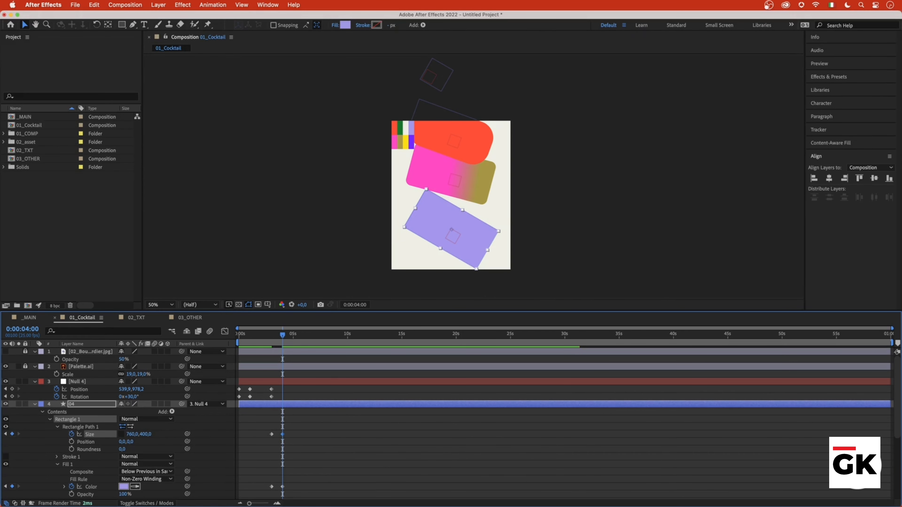
click(303, 429)
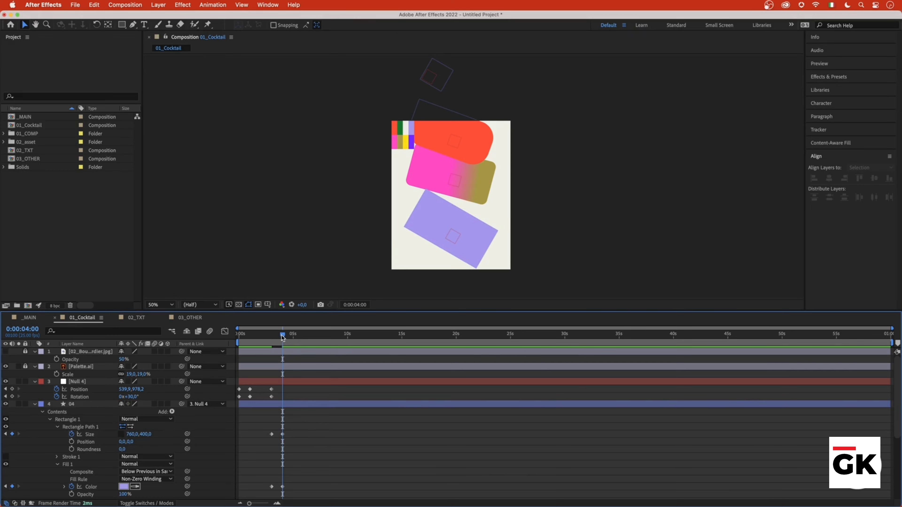
- Show and unlock the Boulevardier reference layer, and replace its source with 03_Negroni.jpg
click(6, 352)
click(25, 351)
click(86, 353)
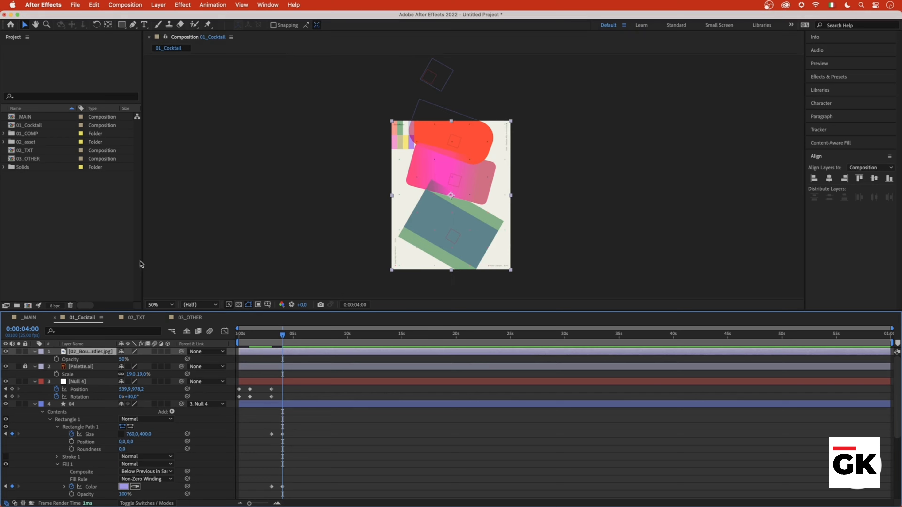
click(3, 142)
drag(41, 167, 98, 355)
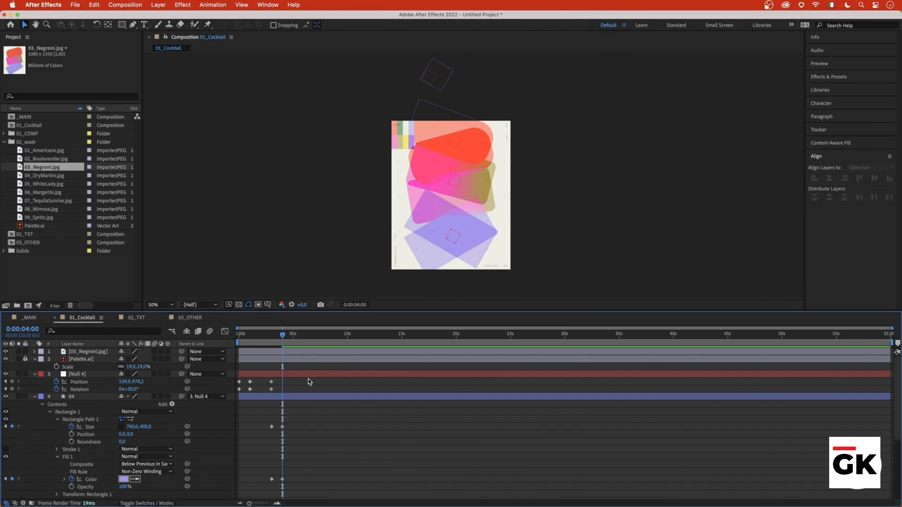
- Collapse the properties of all unlocked layers, and reveal only the keyframed properties of Null 1, Null 2, Null 3 and Null 4
key(super+a)
key(u)
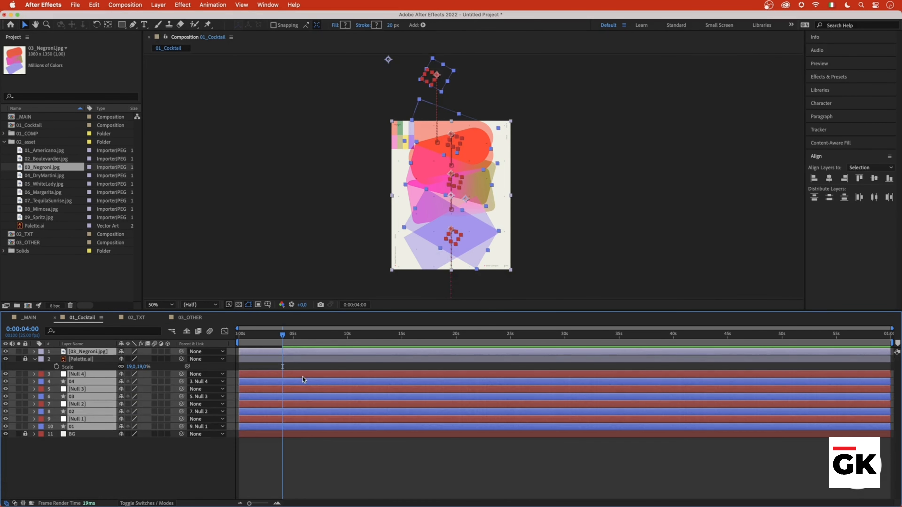
click(302, 447)
click(81, 375)
super+click(82, 389)
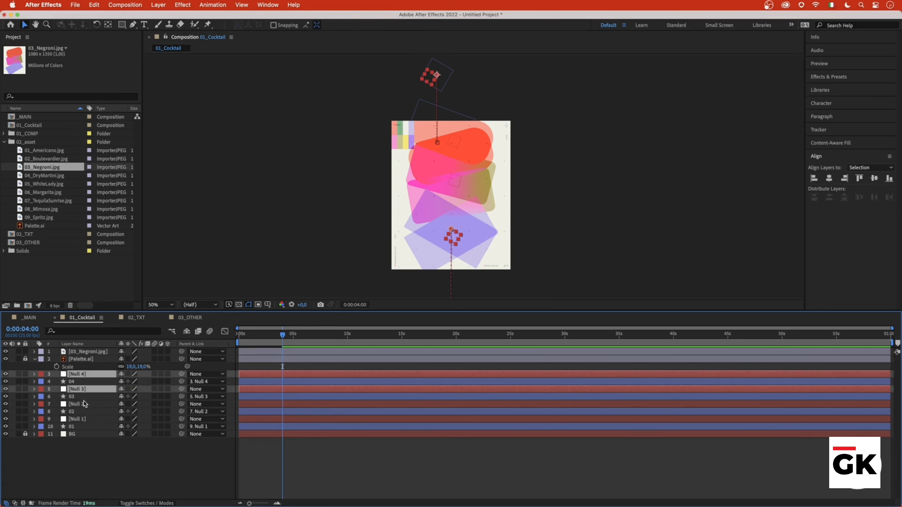
super+click(84, 404)
super+click(86, 420)
key(u)
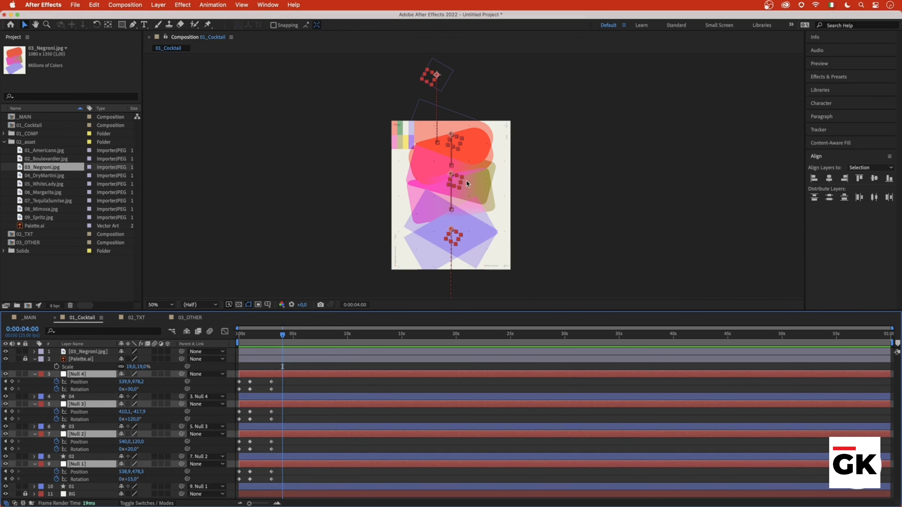
- Rotate Null 4 to -30° at 4 seconds and move it down to about 540, 1040, matching the lavender reference shape
scroll(468, 260, up, 2)
drag(492, 196, 493, 183)
click(294, 381)
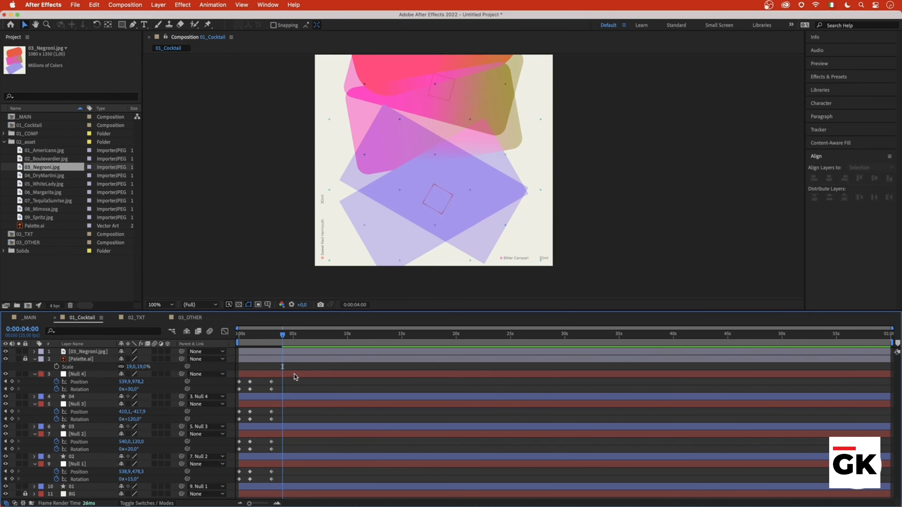
click(294, 374)
click(132, 389)
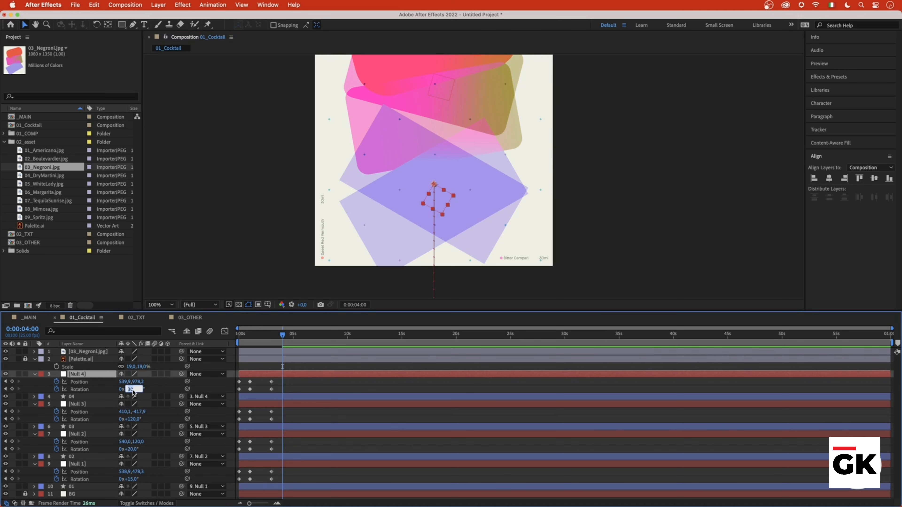
text(-30)
key(Return)
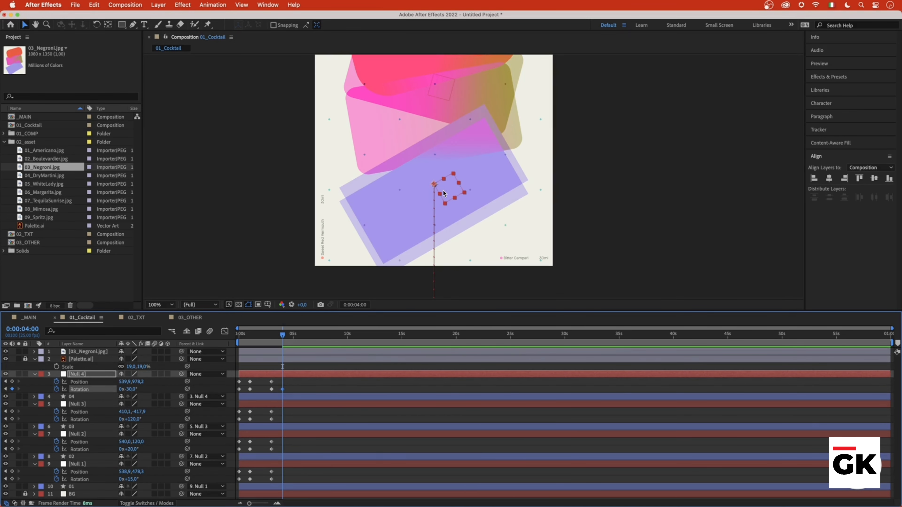
drag(449, 187, 448, 201)
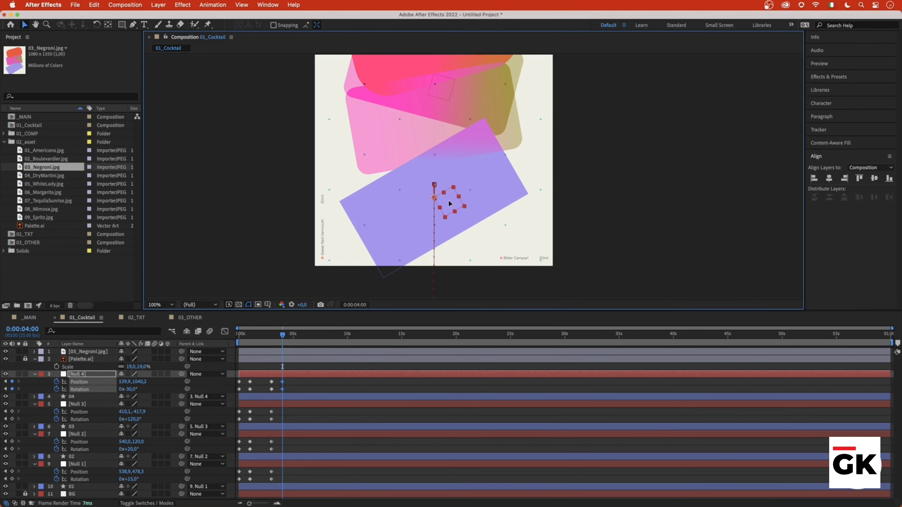
- Rotate Null 1 to -10° at 4 seconds and move it down to about 541, 680, aligning the gradient shape with the Negroni reference
click(271, 405)
key(h)
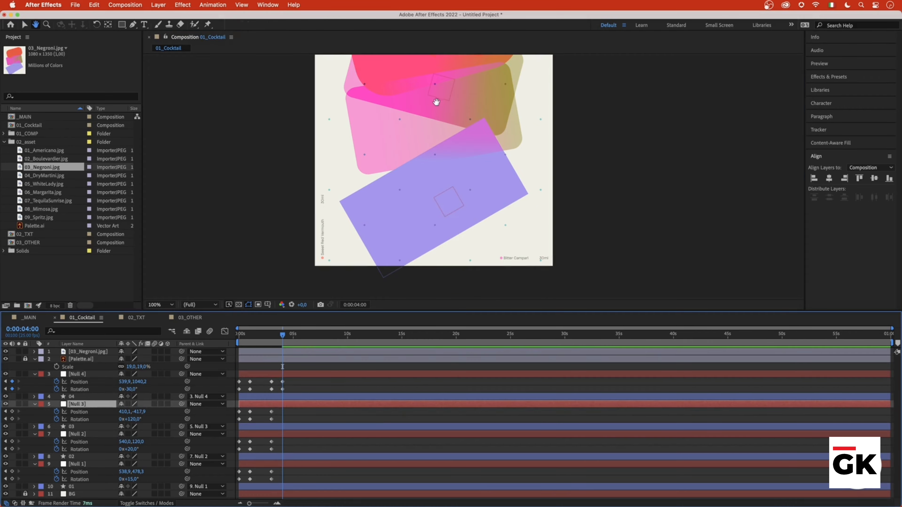
drag(437, 103, 422, 134)
key(v)
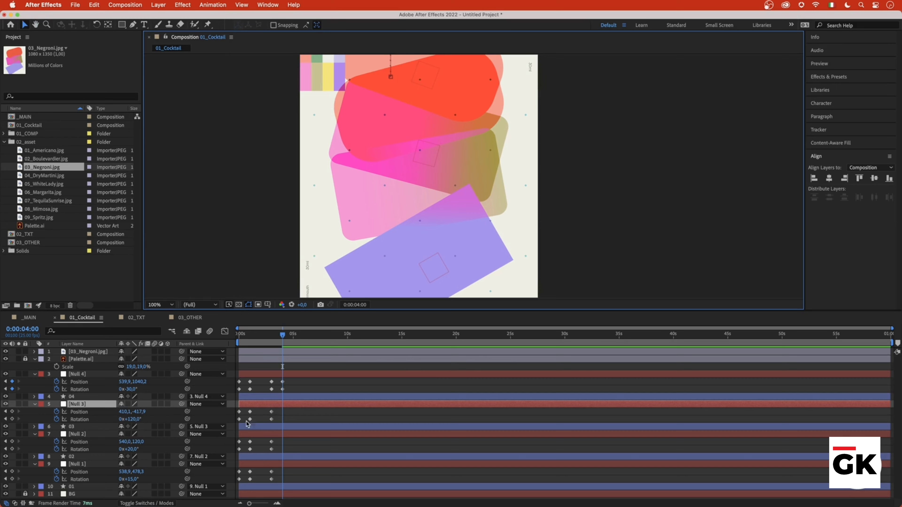
click(264, 464)
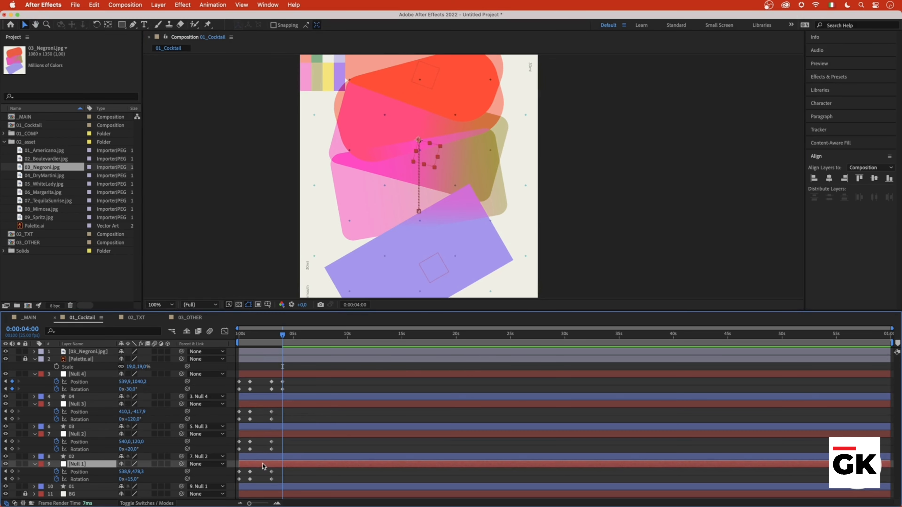
click(133, 480)
text(-15)
key(Return)
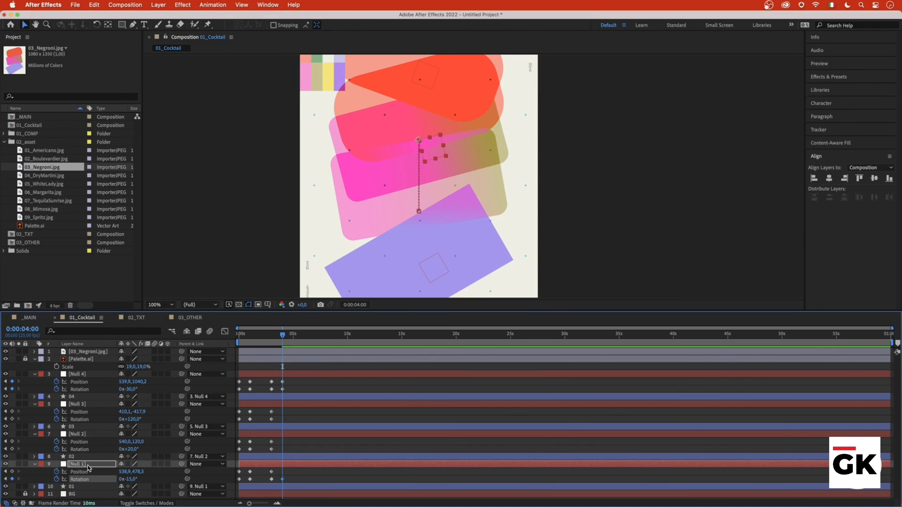
click(130, 480)
text(-10)
key(Return)
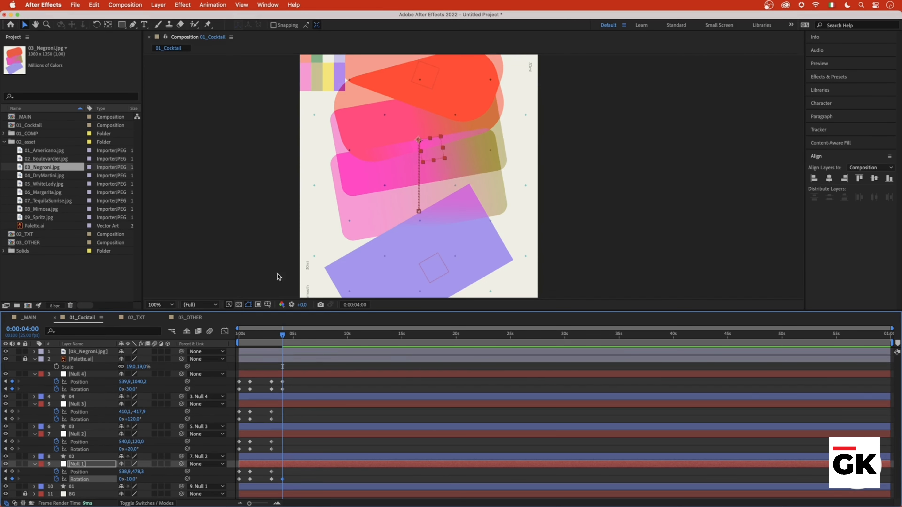
drag(429, 148, 429, 192)
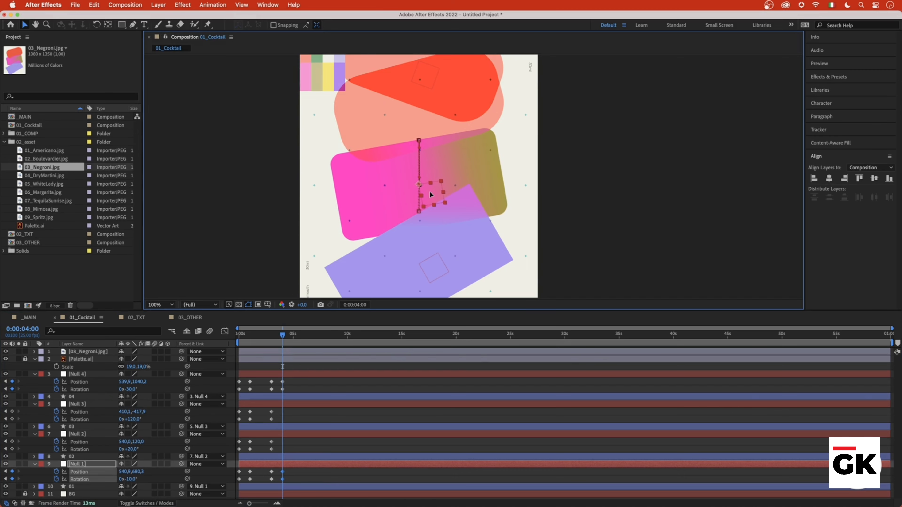
- Rotate Null 2 to -15° at 4 seconds and move it down to about 542, 318, aligning the orange shape with the reference
click(290, 434)
drag(459, 136, 446, 166)
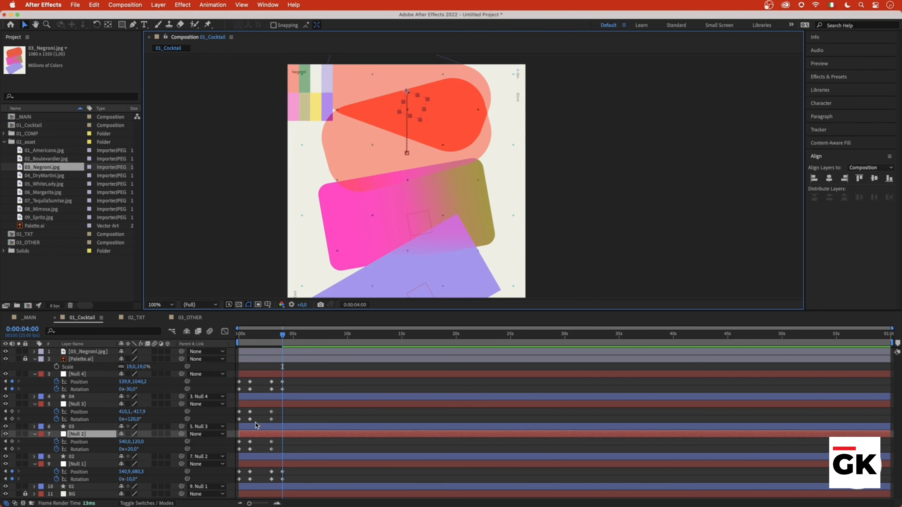
click(133, 450)
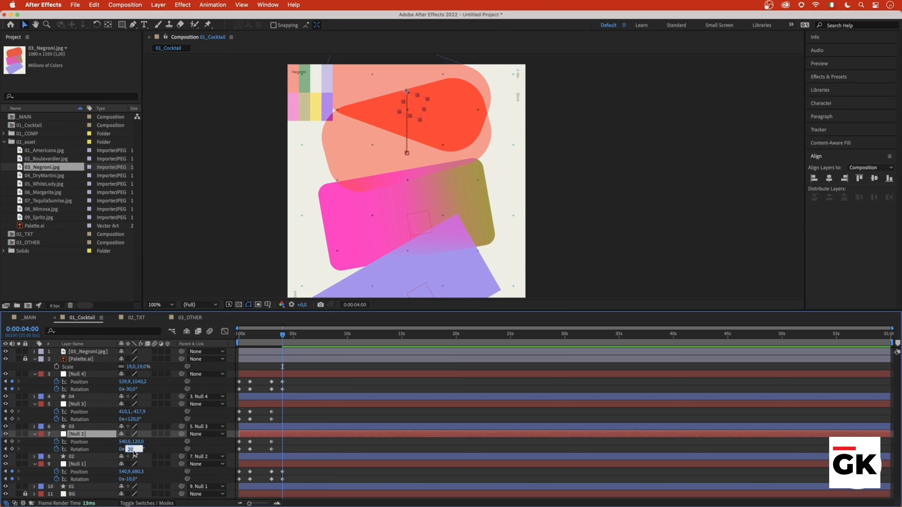
text(-15)
key(Return)
drag(417, 101, 417, 145)
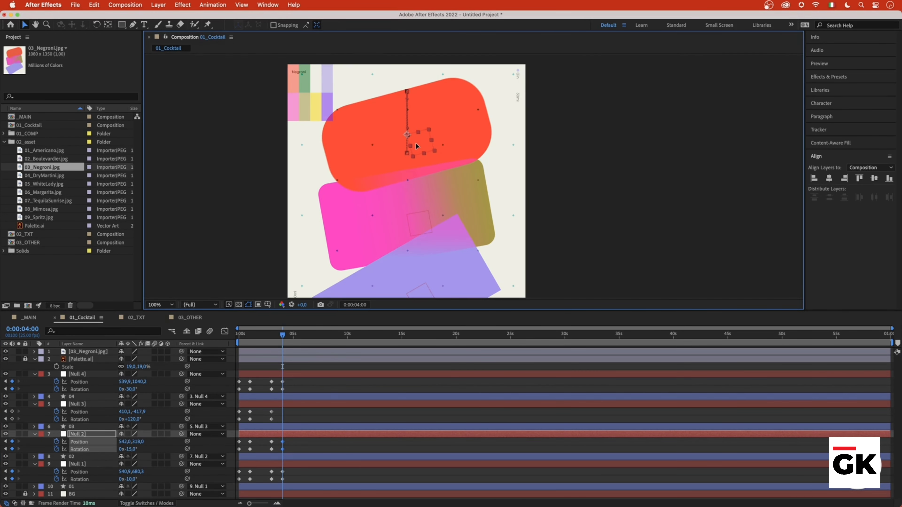
- Hide the 03_Negroni.jpg reference layer and review the shapes' movement between 3 and 4 seconds
click(5, 352)
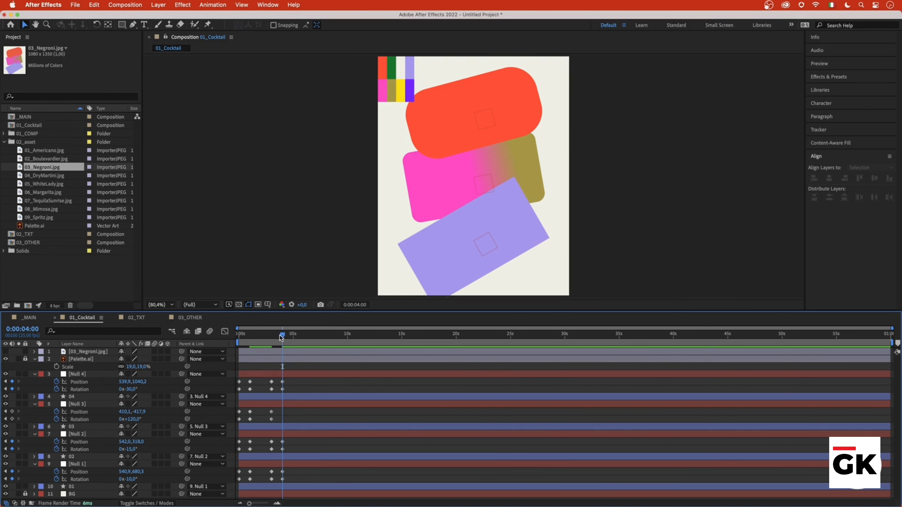
mouse_move(283, 336)
mouse_down()
mouse_move(271, 337)
mouse_move(283, 338)
mouse_up()
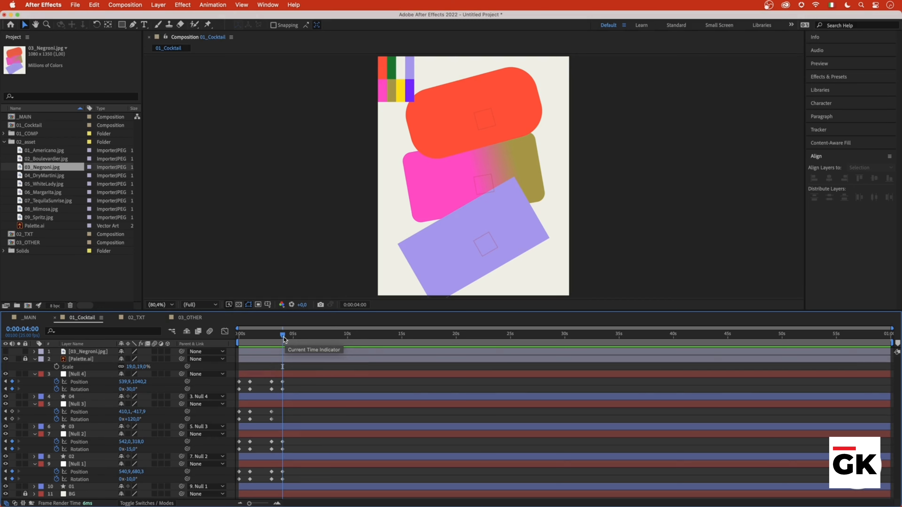
mouse_move(284, 340)
mouse_down()
mouse_move(274, 339)
mouse_move(281, 338)
mouse_up()
key(j)
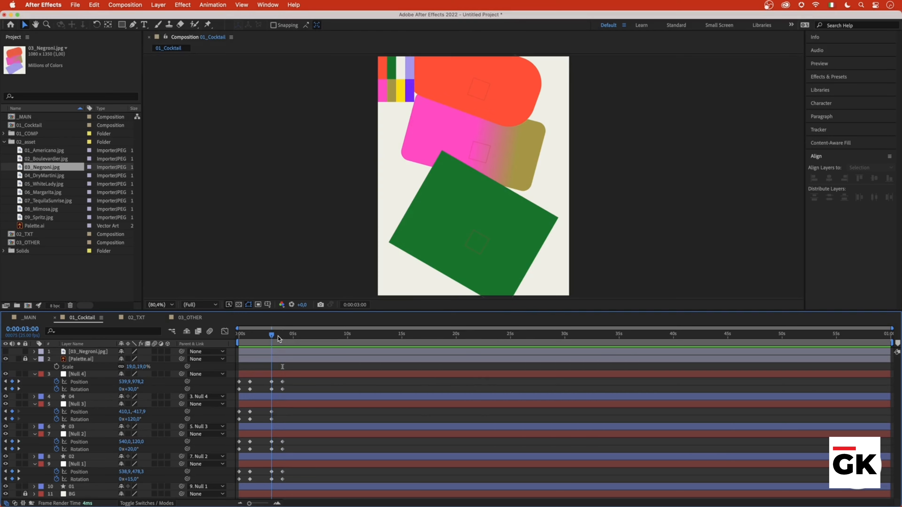
- Reveal the keyframed properties of green shape layer 04 and move its lavender Color keyframe to 0:00:03:13
click(529, 234)
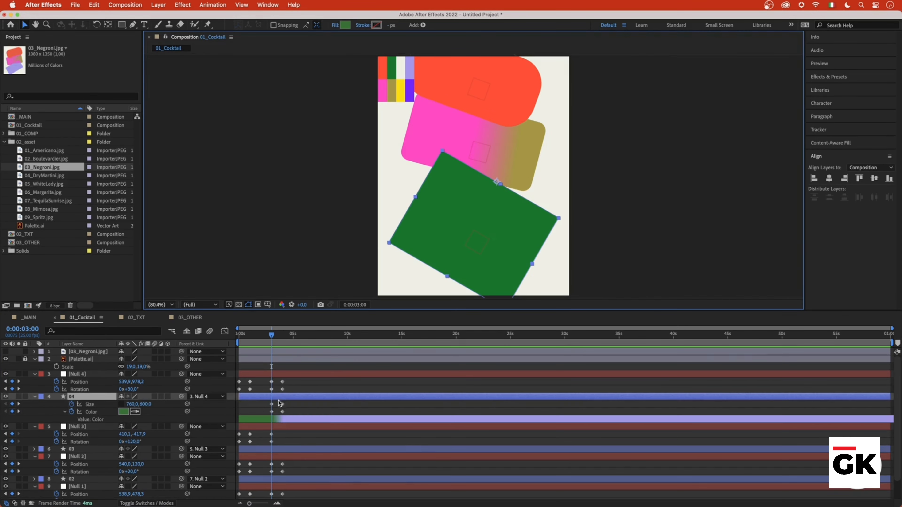
key(u)
key(equal)
key(equal)
key(equal)
key(equal)
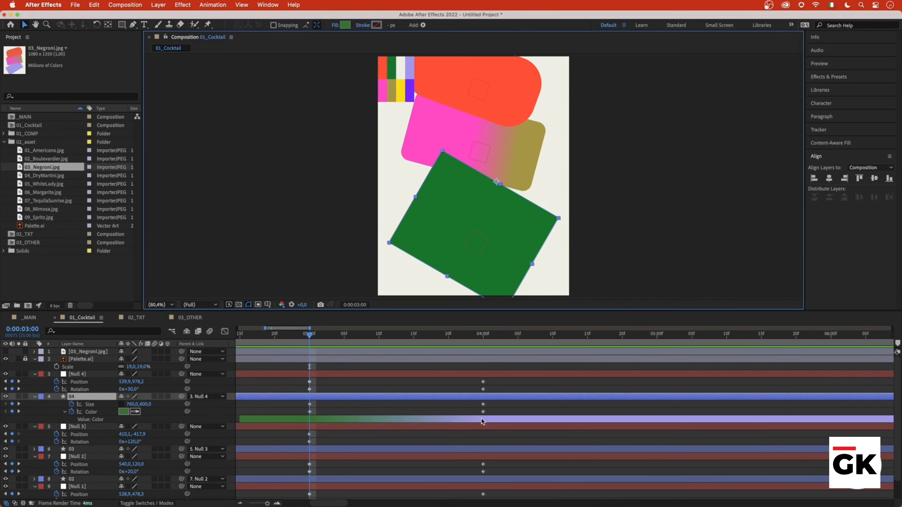
drag(317, 336, 399, 339)
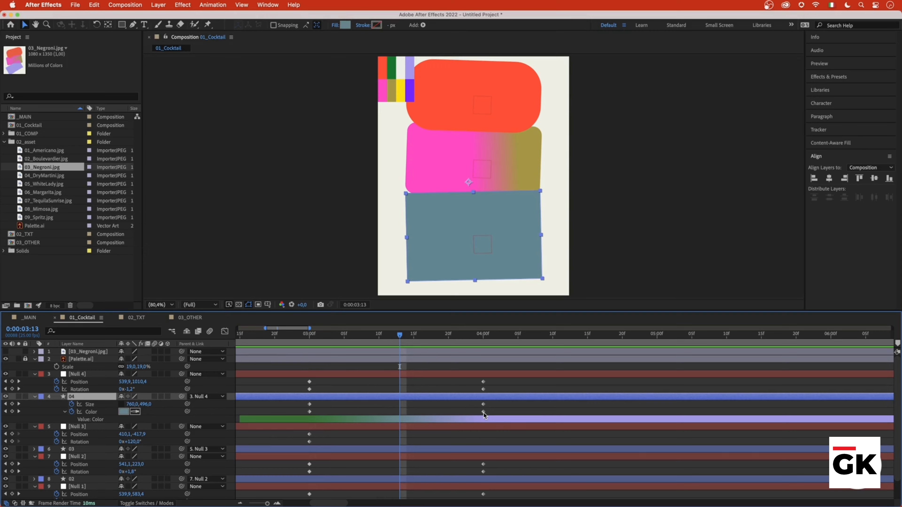
drag(484, 413, 309, 416)
- Set the temporal interpolation of both Color keyframes on shape layer 04 to Hold
right_click(310, 413)
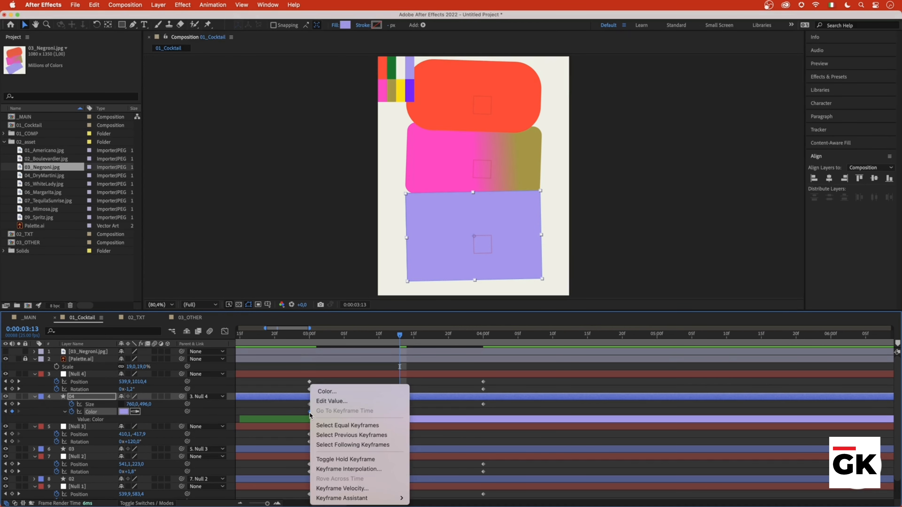
click(360, 469)
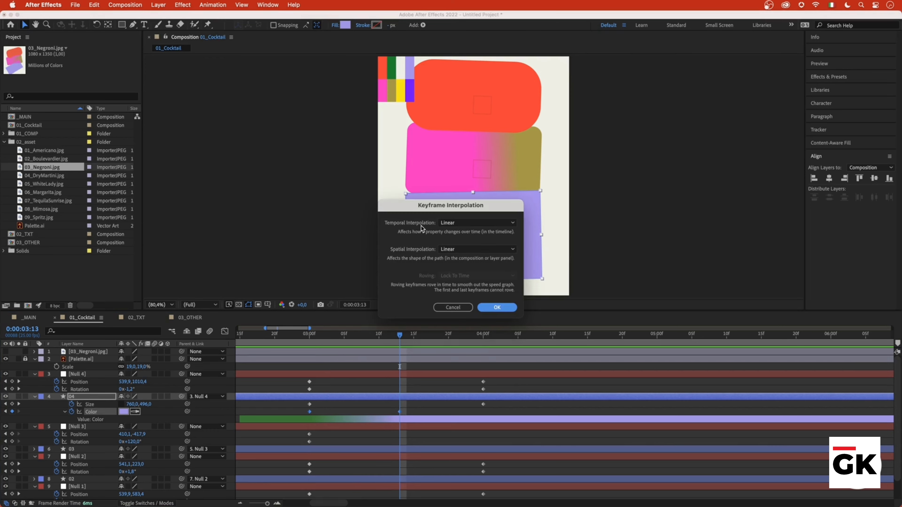
click(472, 222)
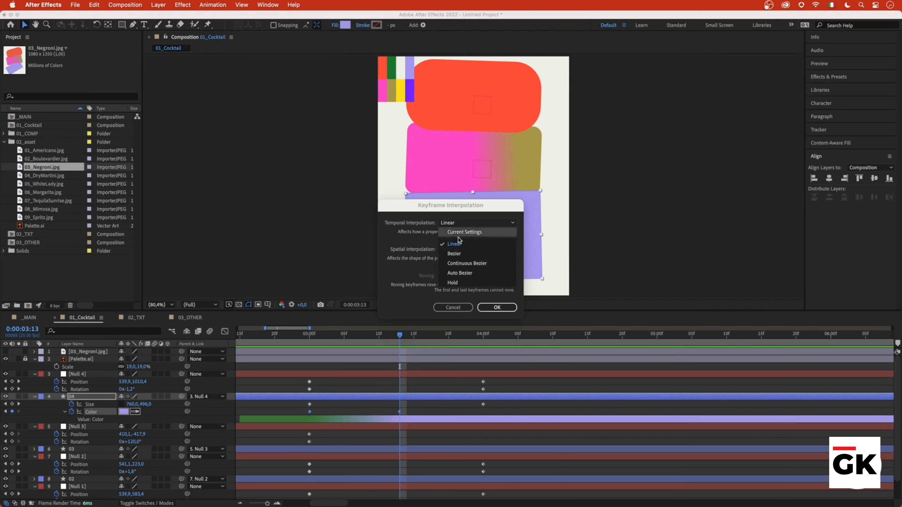
click(464, 283)
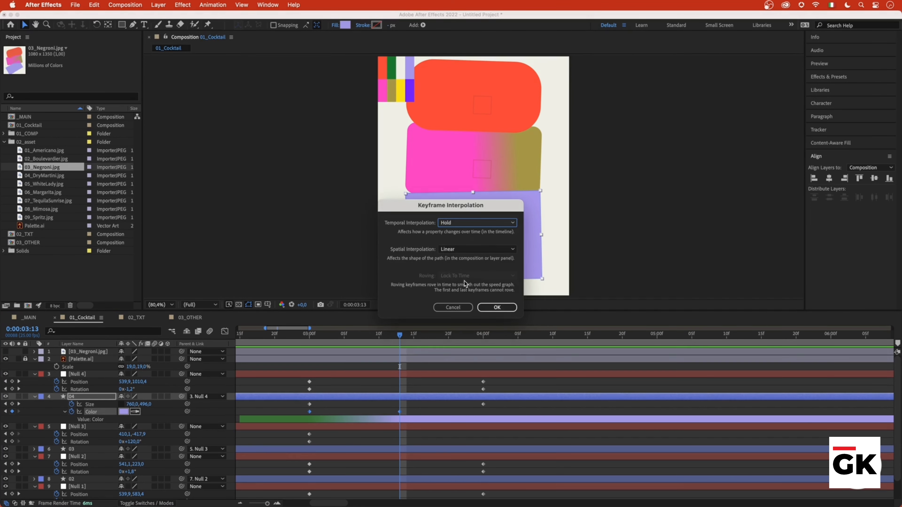
click(499, 308)
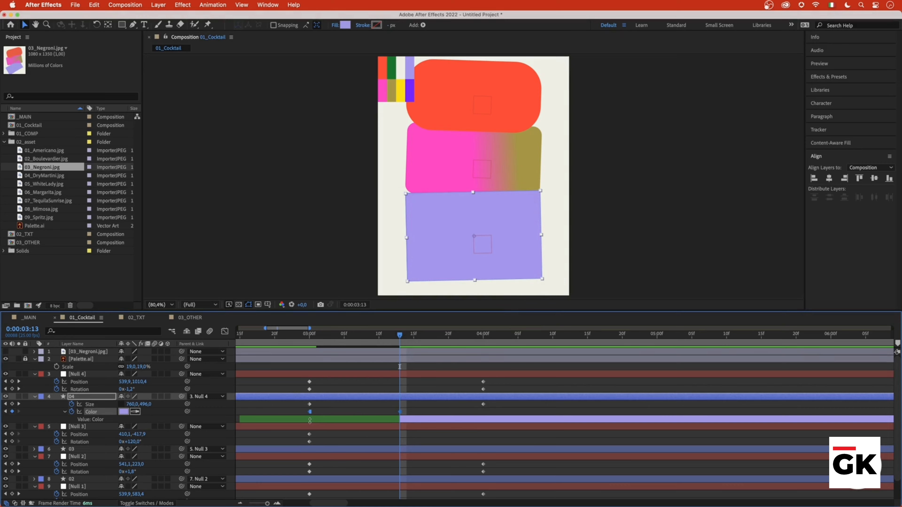
click(407, 419)
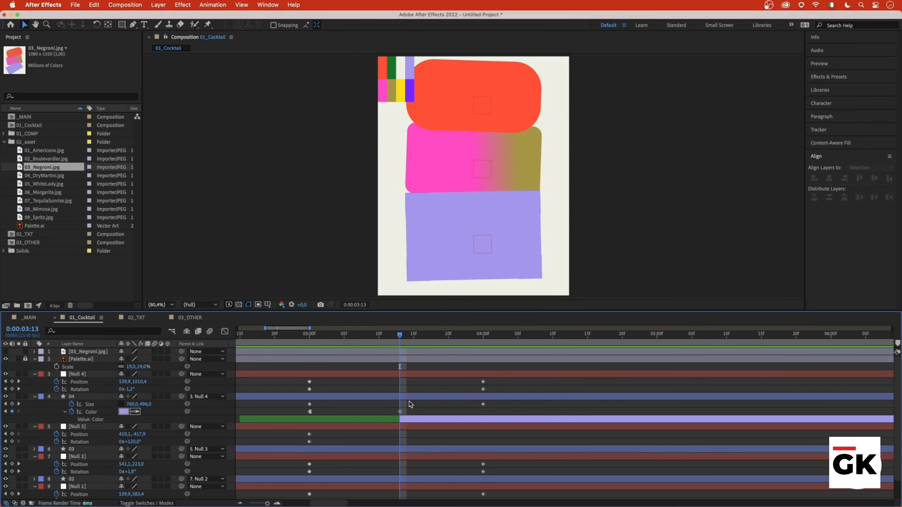
- Preview the Boulevardier-to-Negroni transition from 3 seconds and return the current time to 4 seconds
key(minus)
key(minus)
key(minus)
click(315, 336)
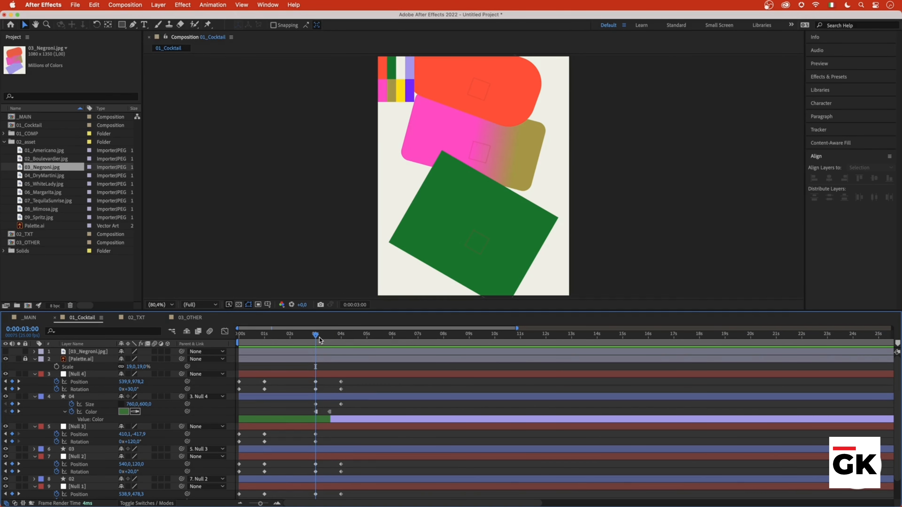
key(space)
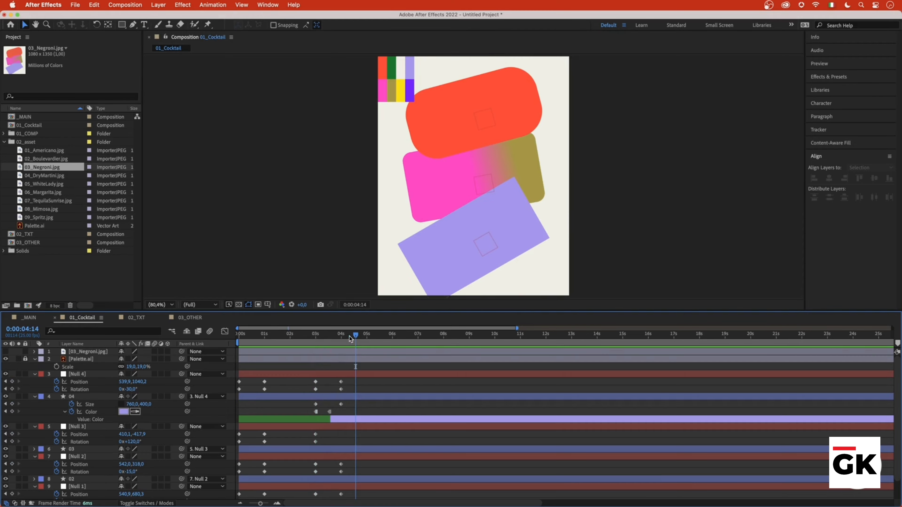
click(340, 336)
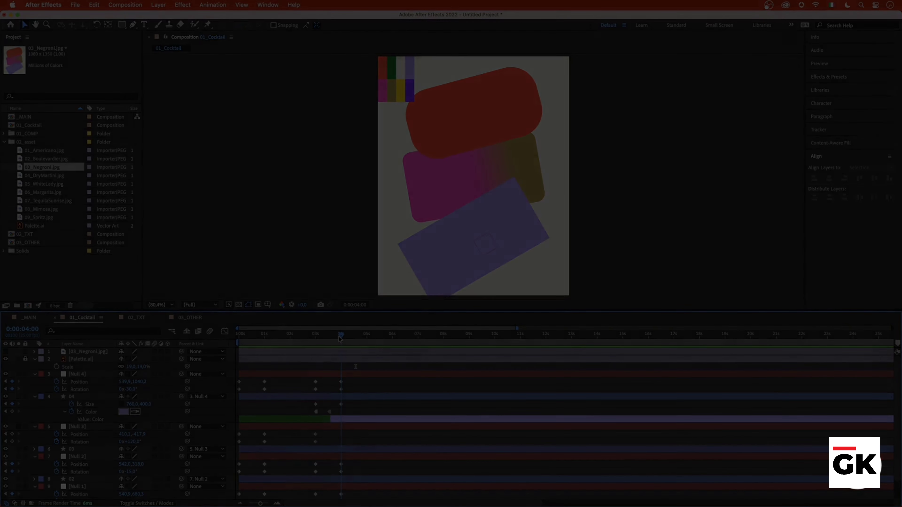